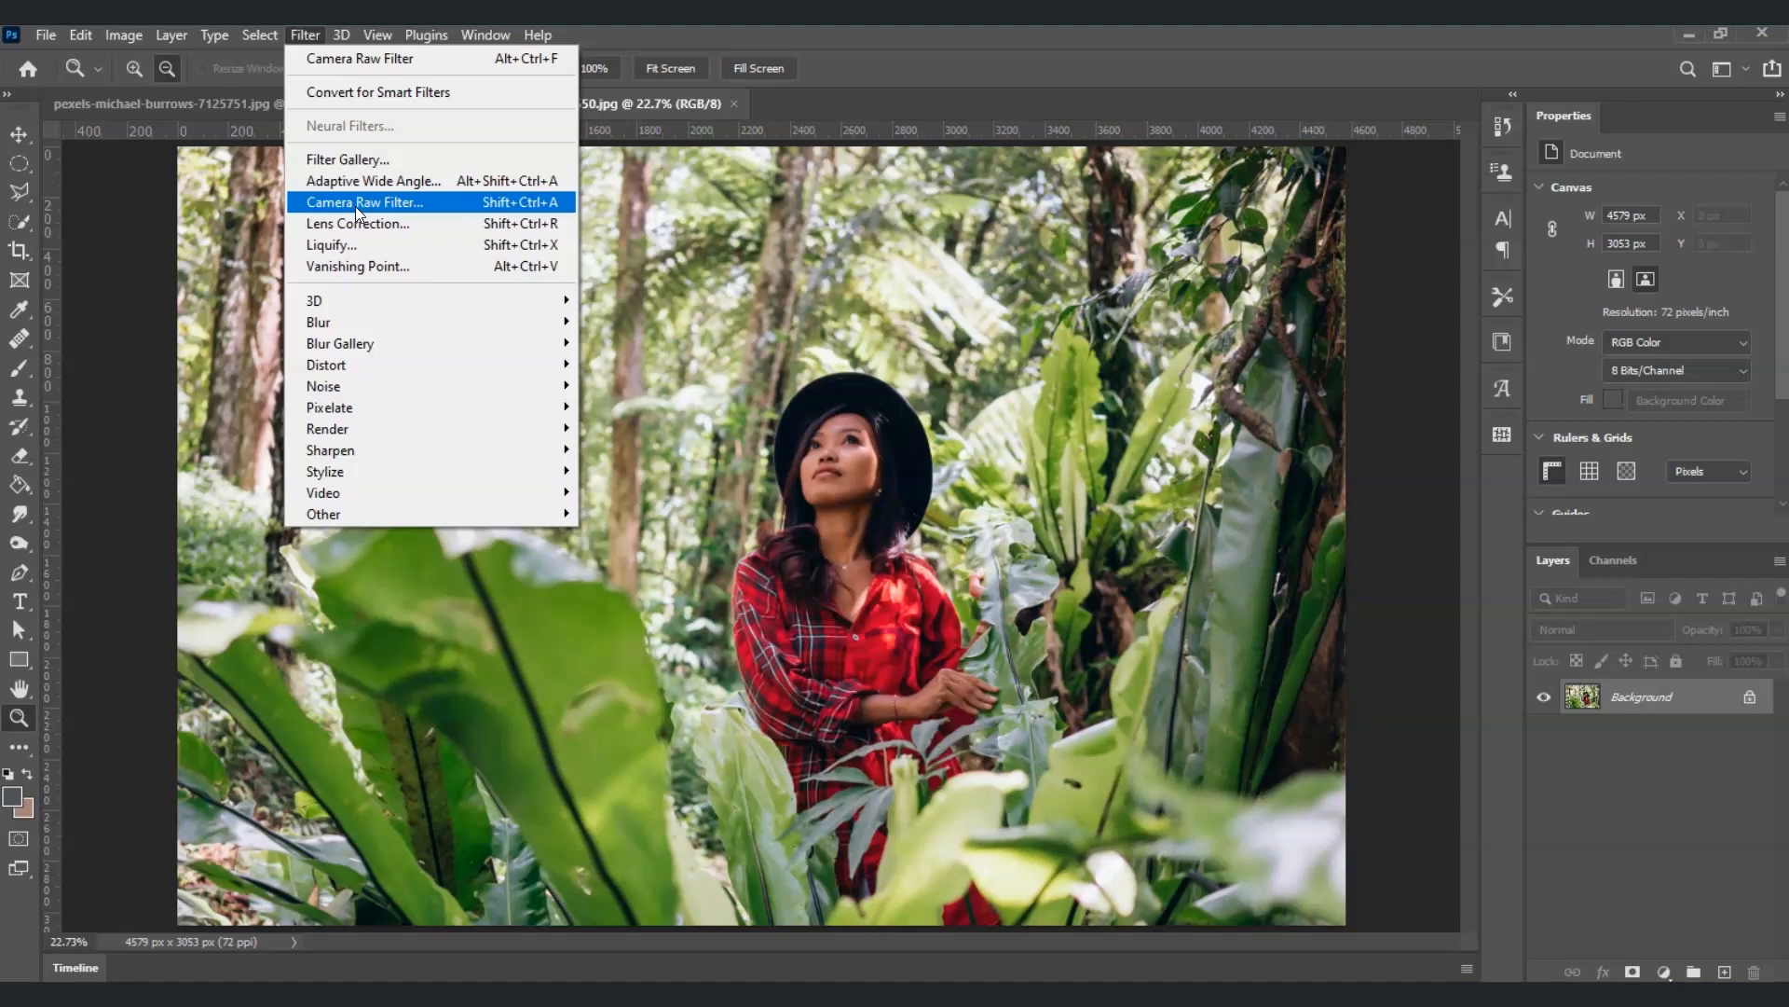
Step: Open the forest portrait in the Camera Raw filter and show side-by-side Before and After previews
{"action": "left_click", "coordinate": [355, 205]}
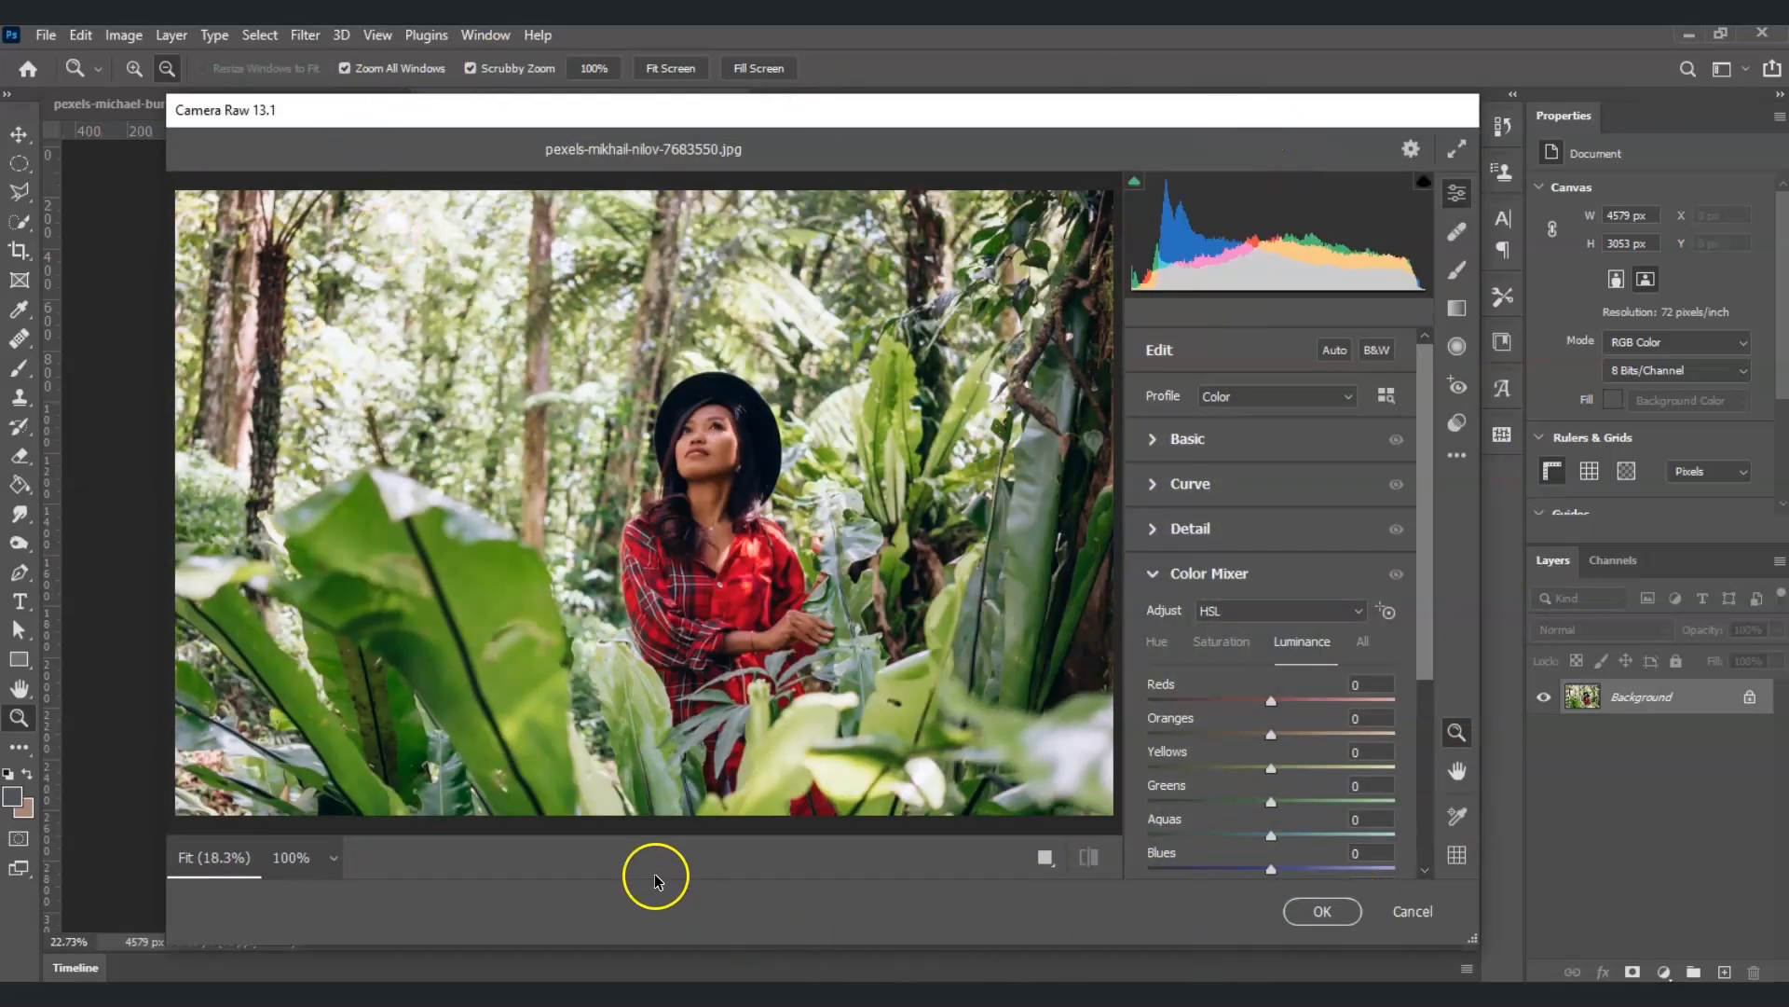
{"action": "left_click", "coordinate": [616, 550]}
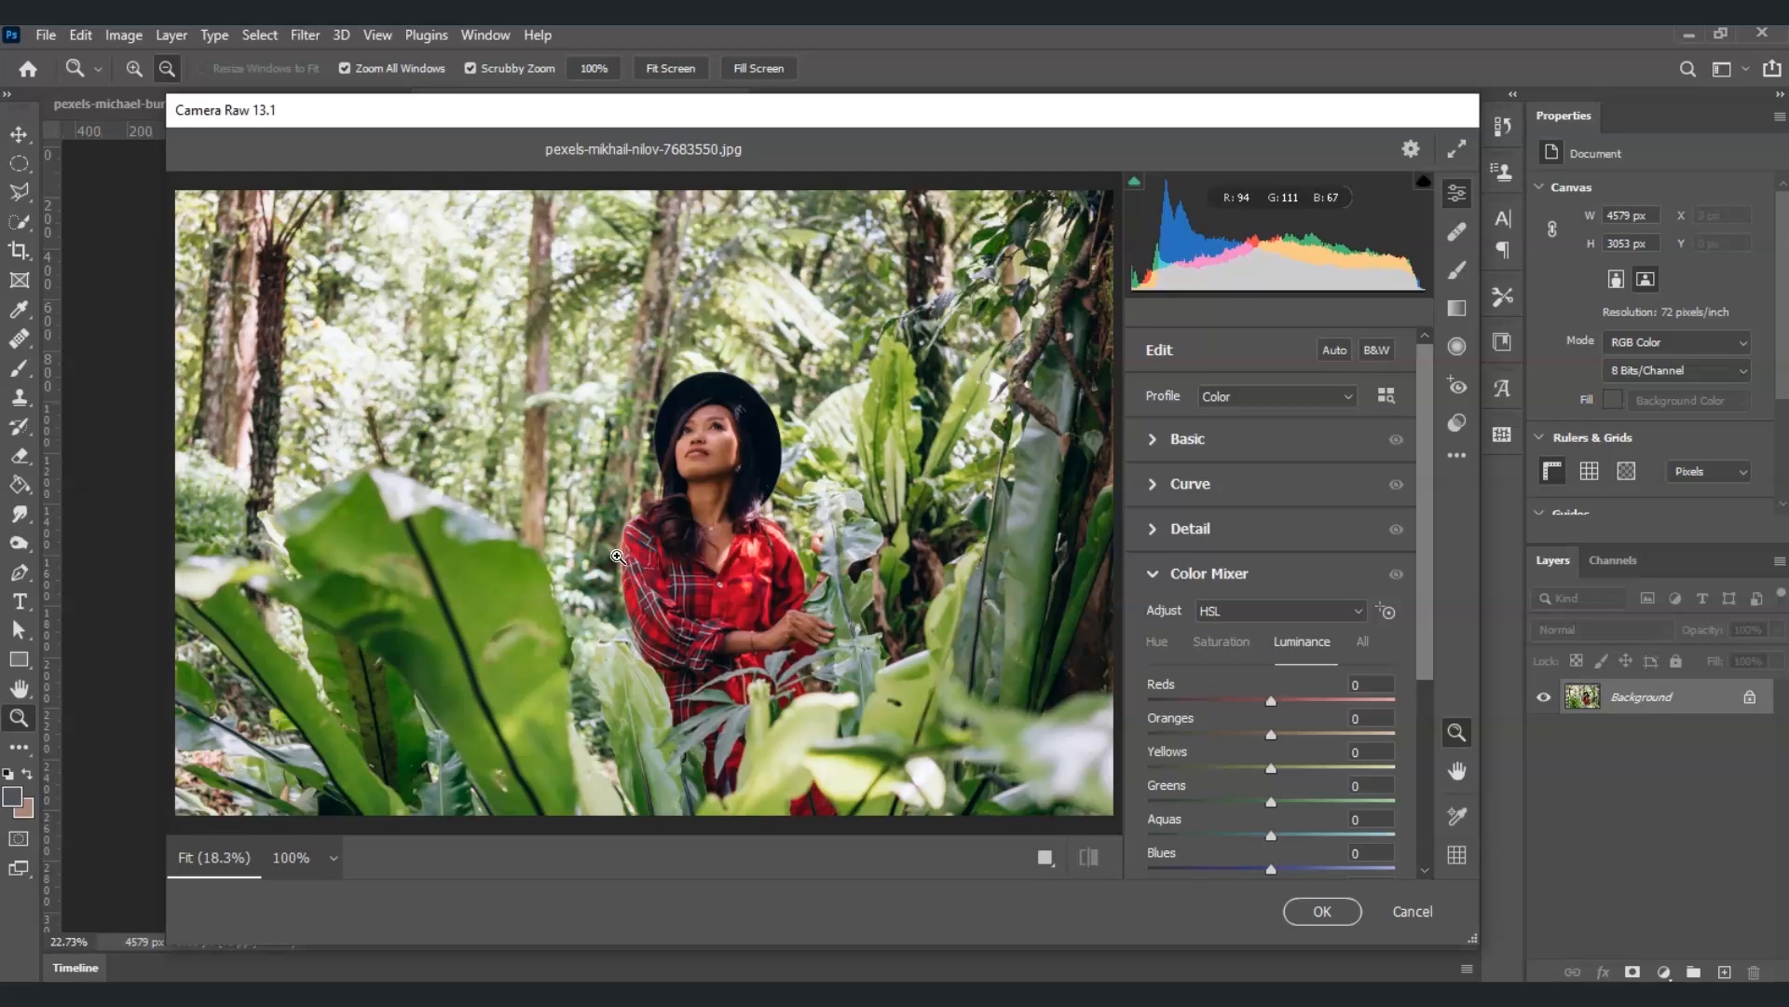
{"action": "left_click", "coordinate": [1159, 440]}
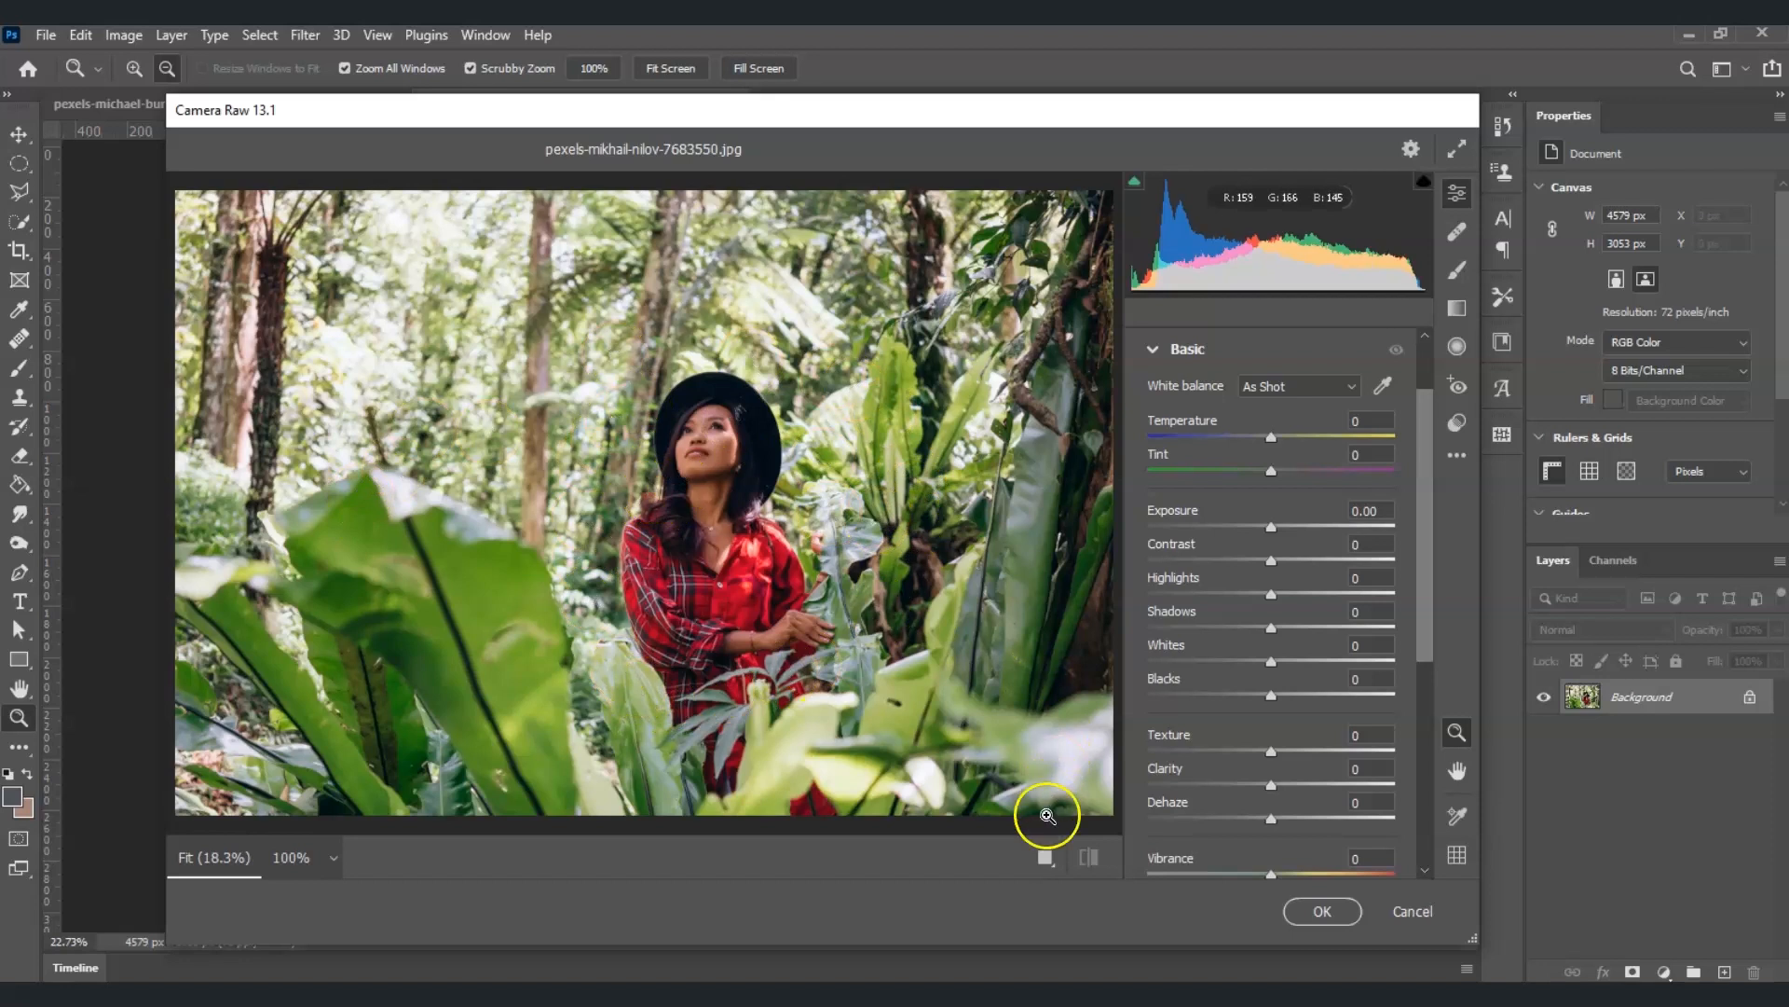
{"action": "left_click", "coordinate": [1093, 858]}
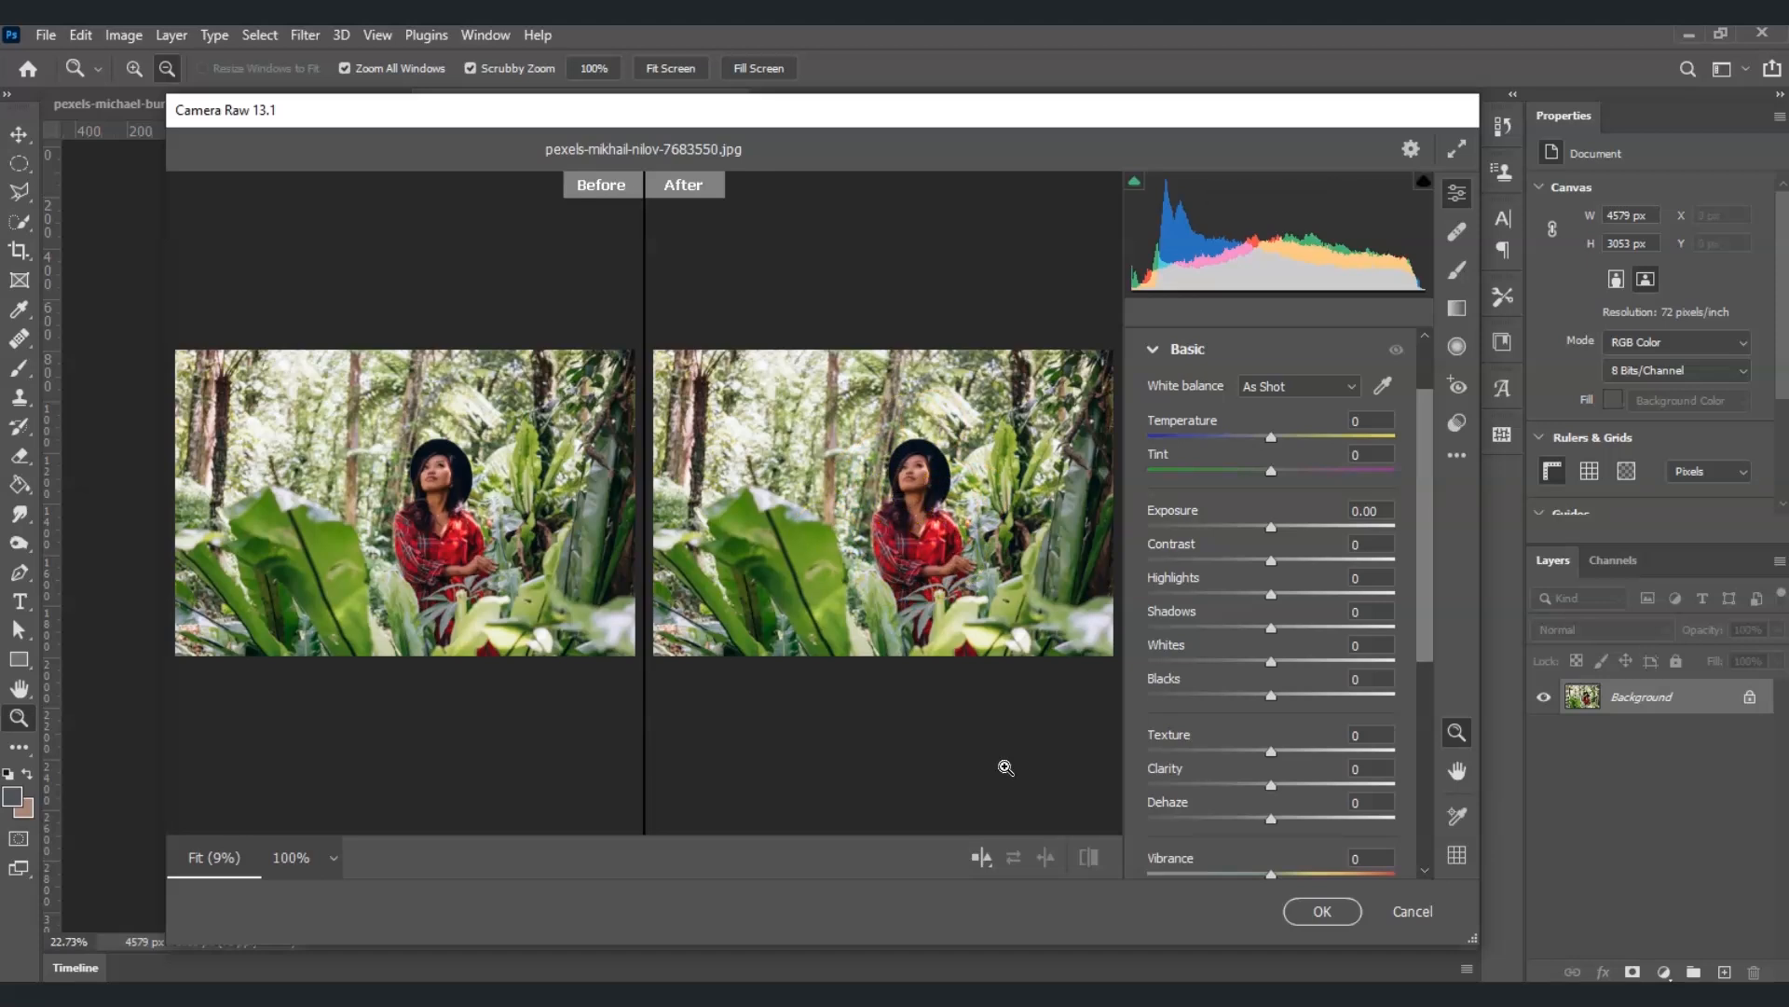
Step: Set the white balance Temperature to +5 and Tint to -10 in the Basic adjustments
{"action": "left_click", "coordinate": [1148, 355]}
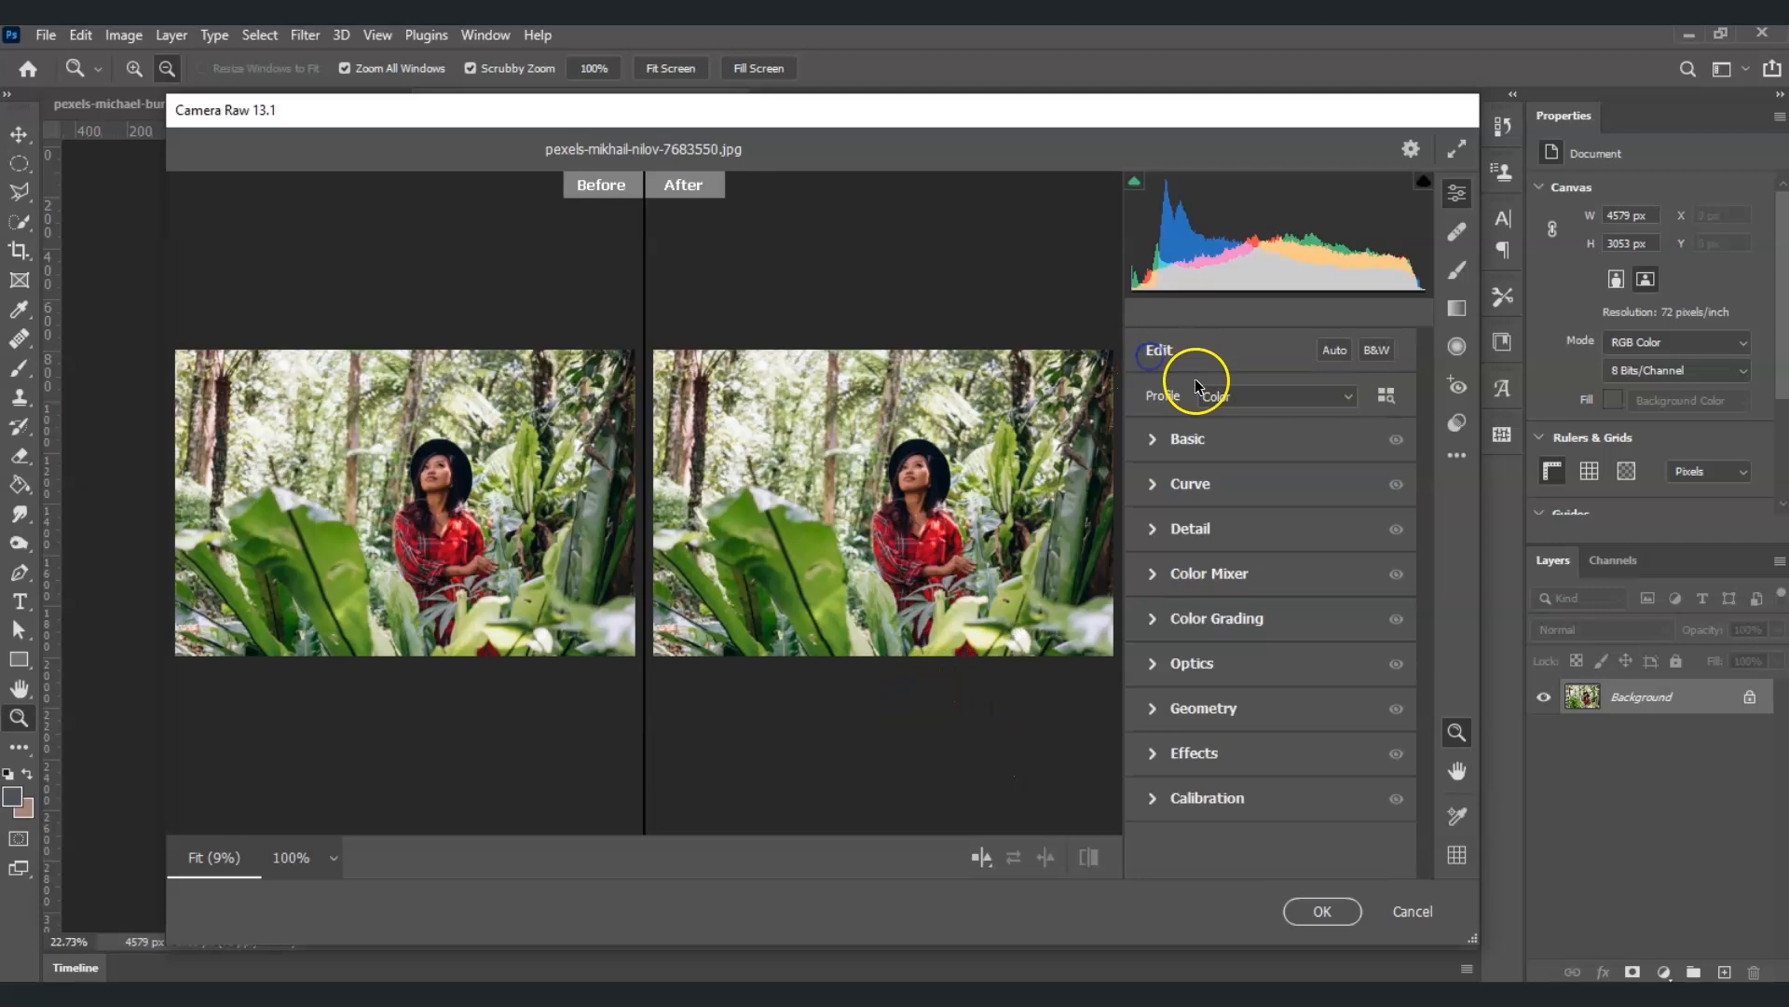
{"action": "left_click", "coordinate": [1154, 438]}
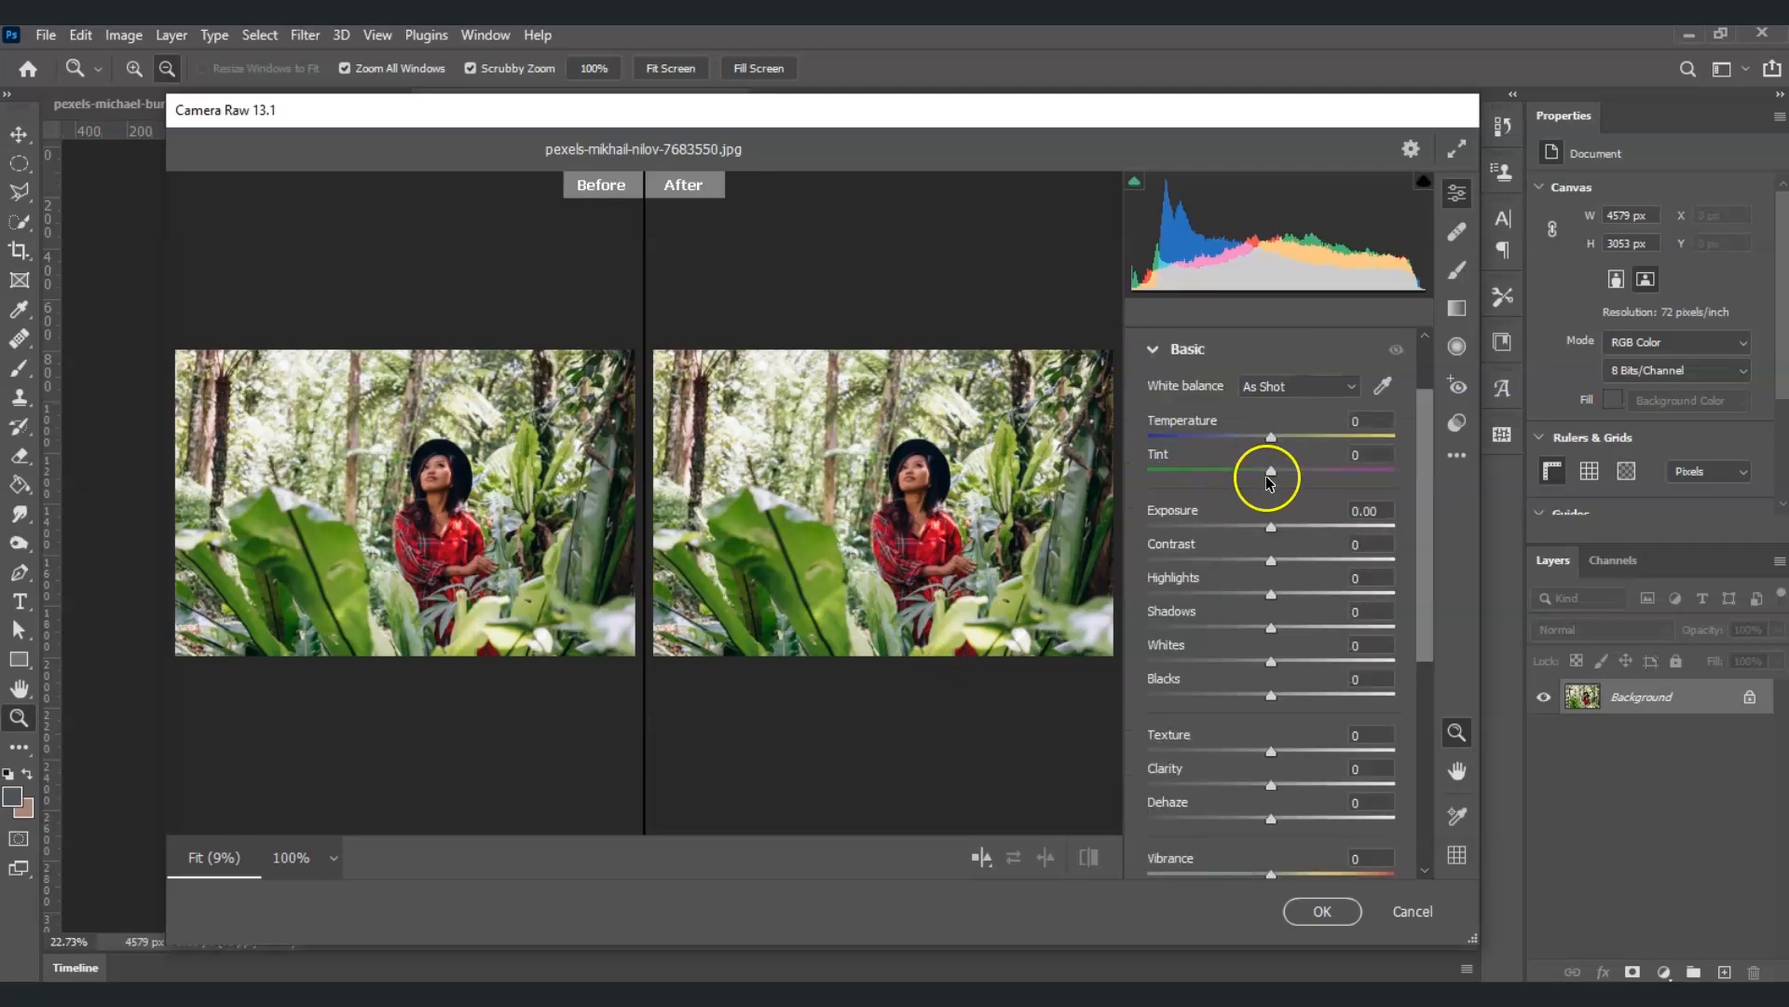
{"action": "left_click", "coordinate": [1306, 426]}
{"action": "type", "text": "5"}
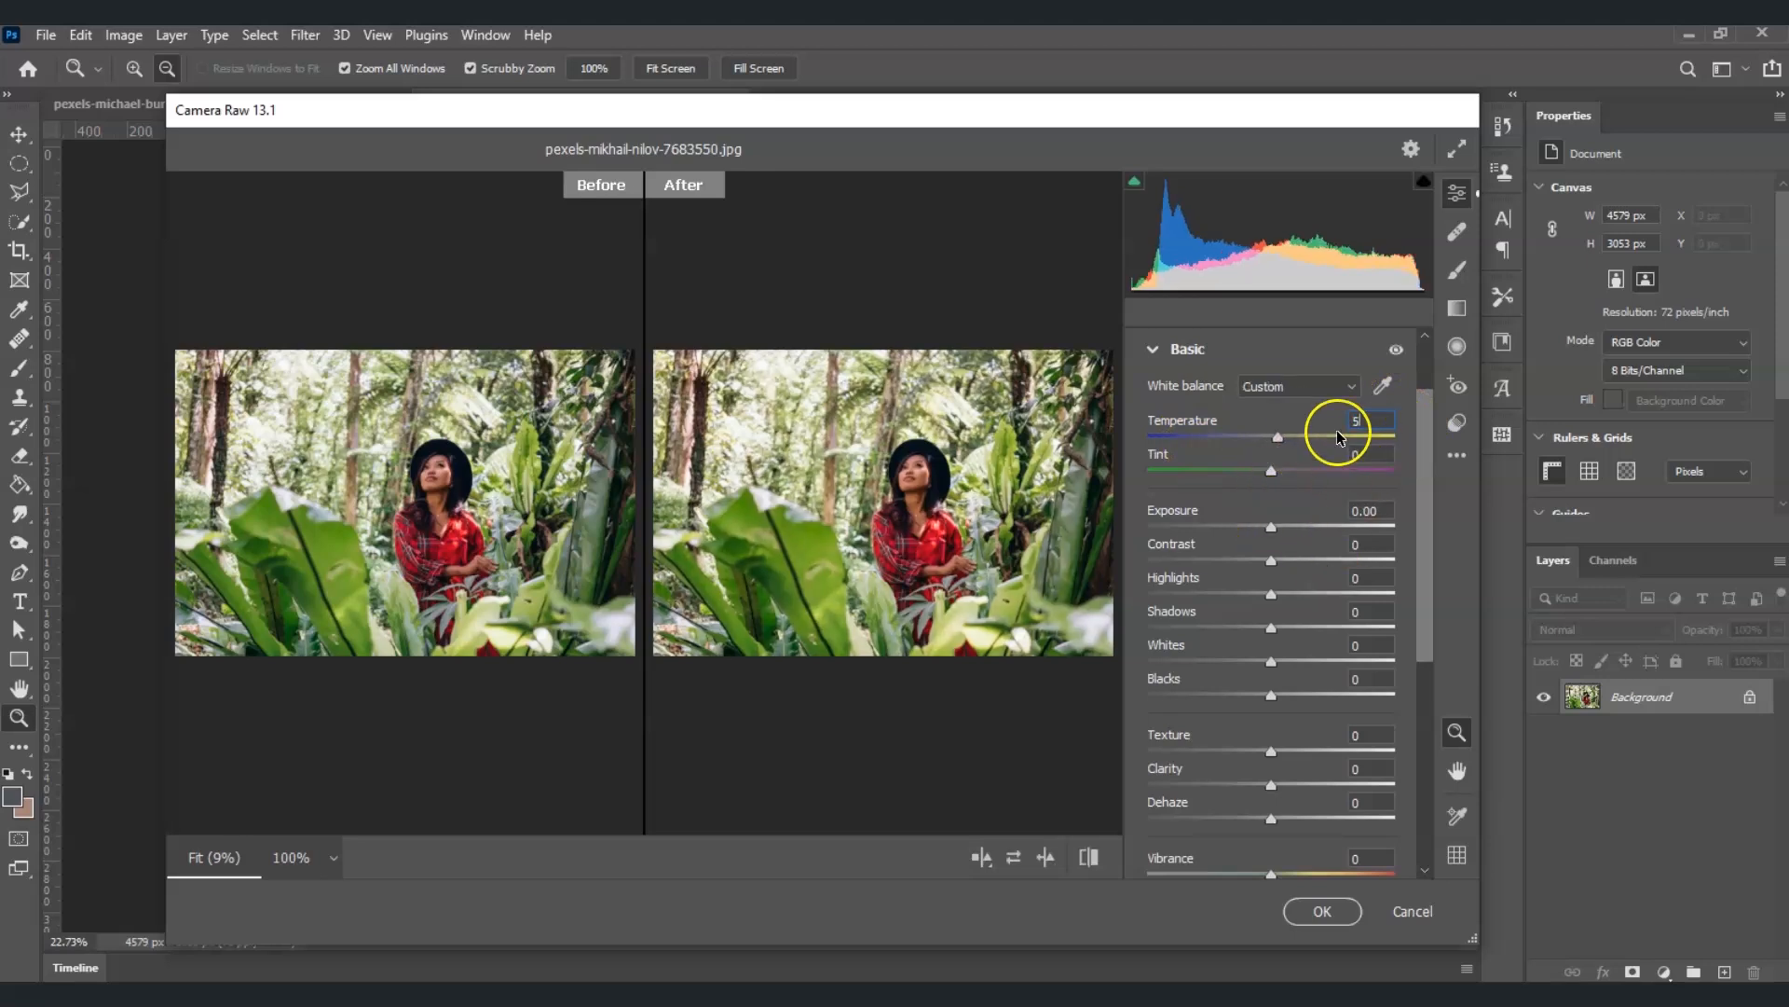
{"action": "left_click", "coordinate": [1309, 459]}
{"action": "type", "text": "-10"}
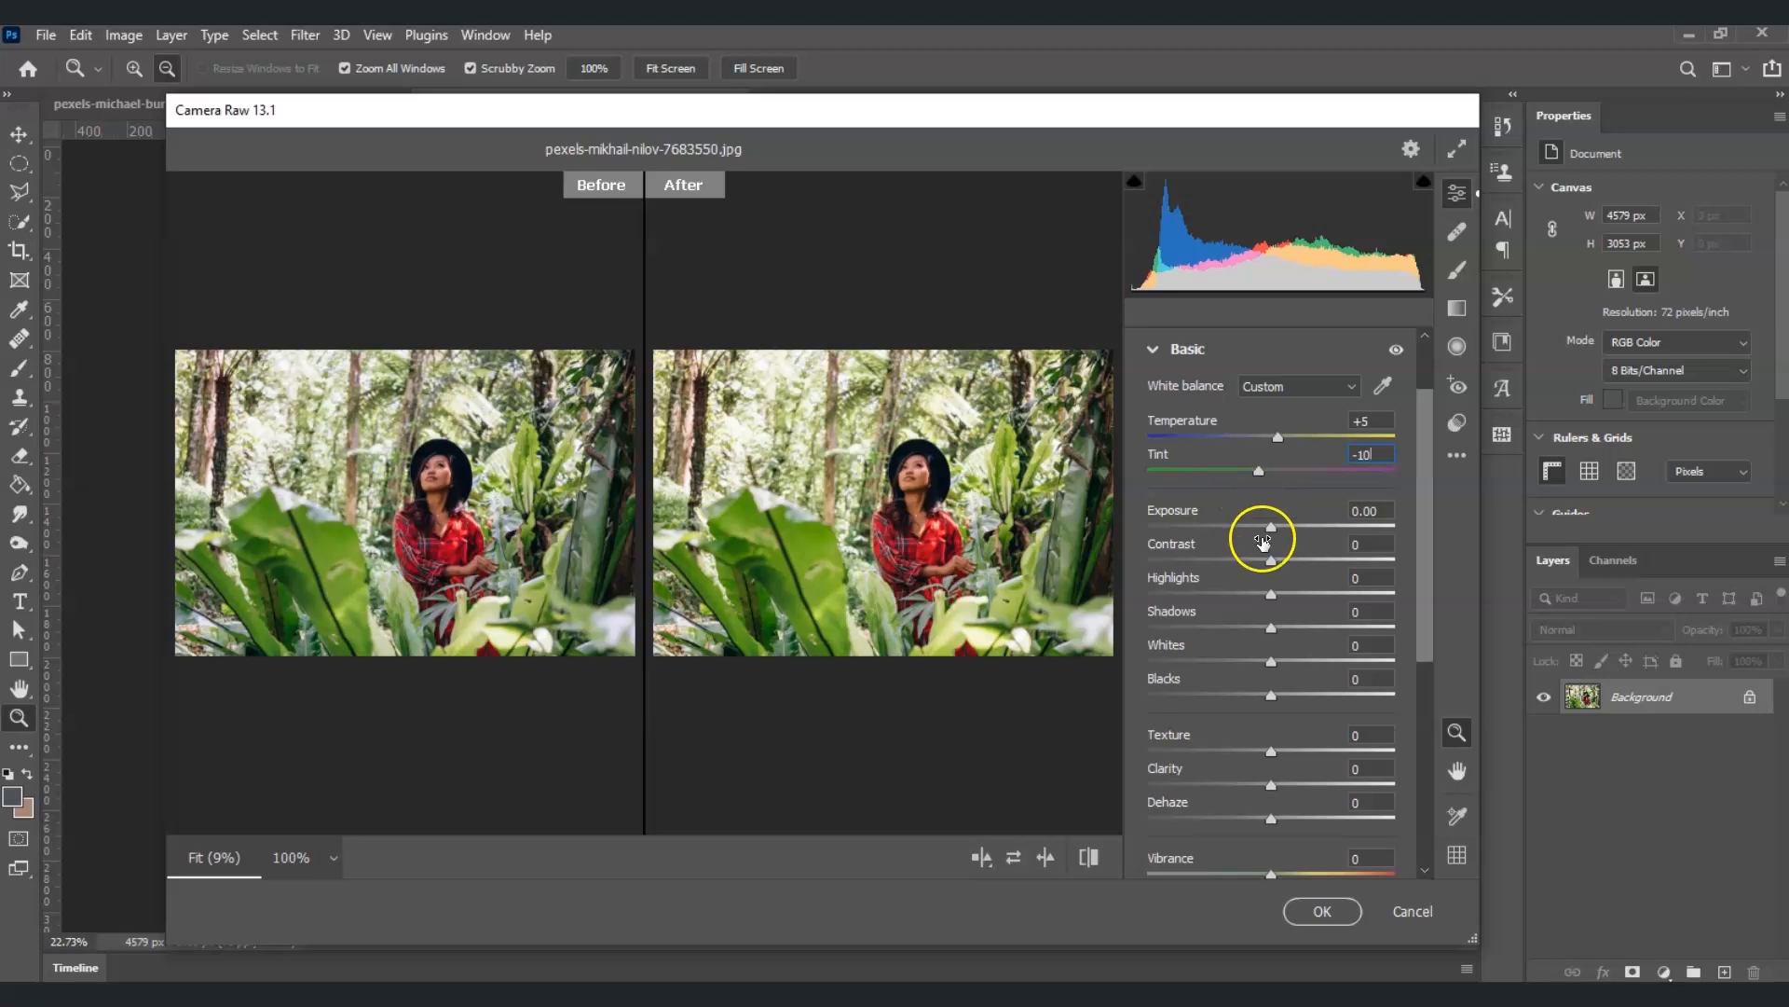
Step: Set the Basic tone values to Exposure -0.25, Contrast +40 and Highlights -45
{"action": "left_click_drag", "start_coordinate": [1273, 527], "coordinate": [1272, 530]}
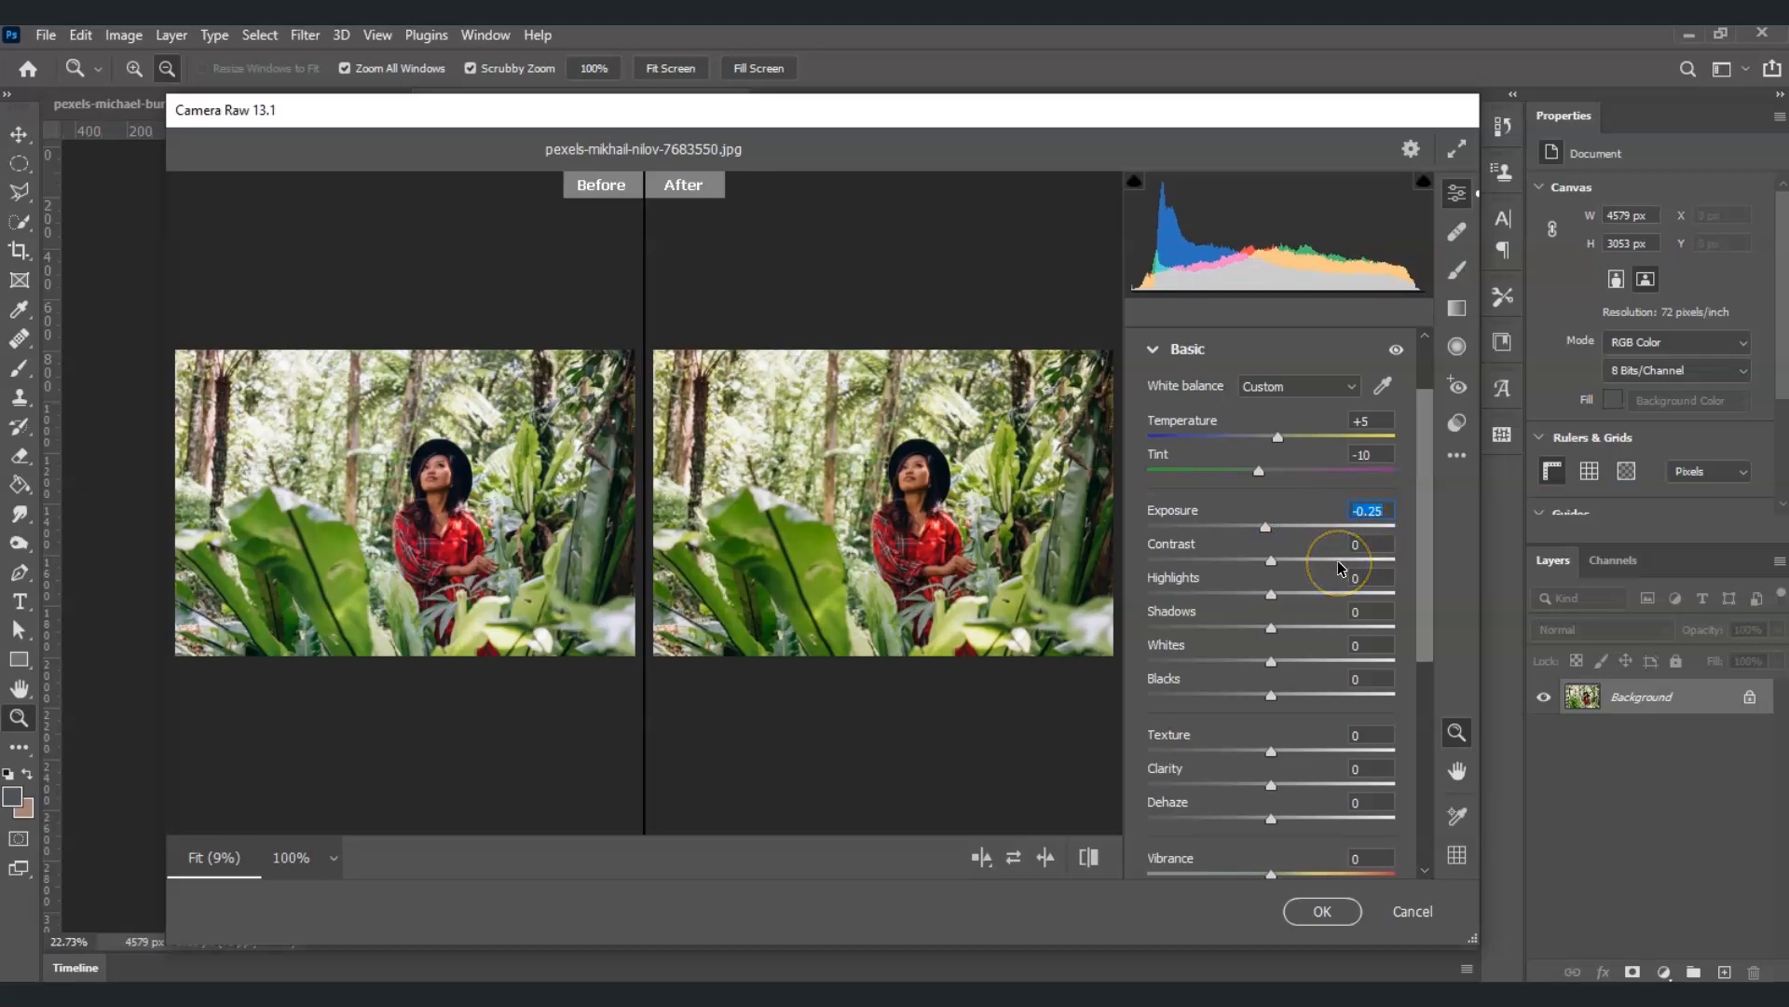
{"action": "left_click", "coordinate": [1361, 546]}
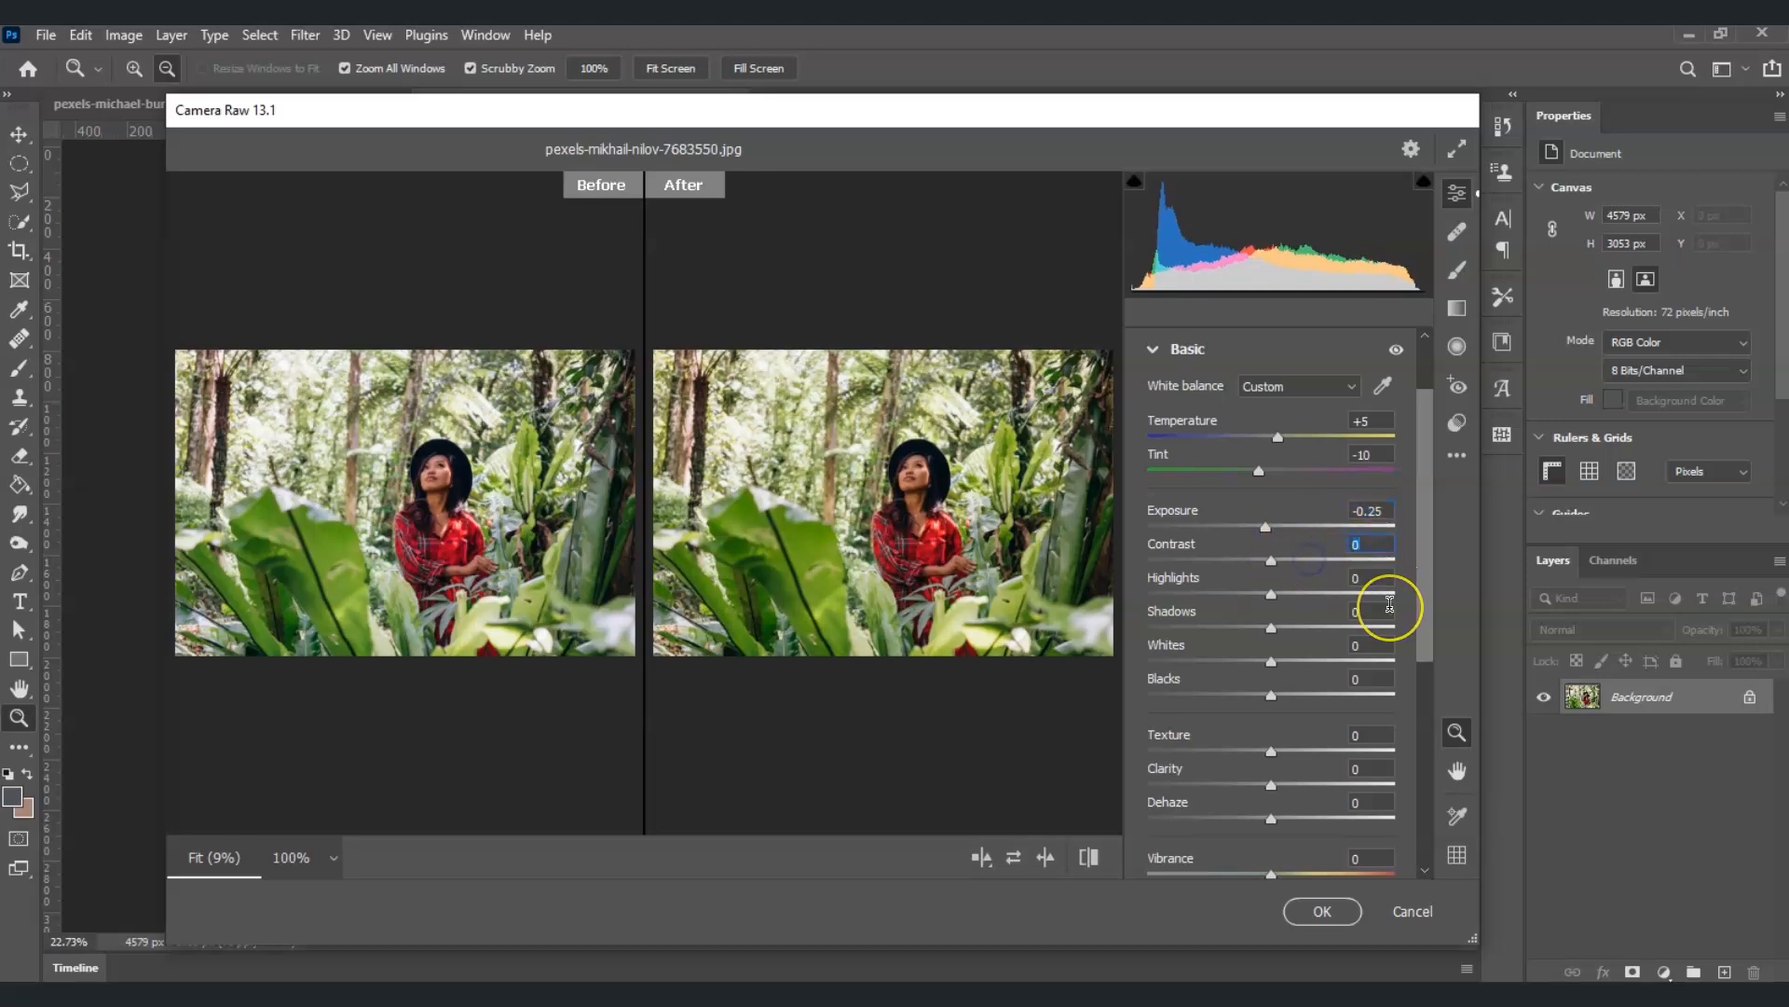
{"action": "type", "text": "40"}
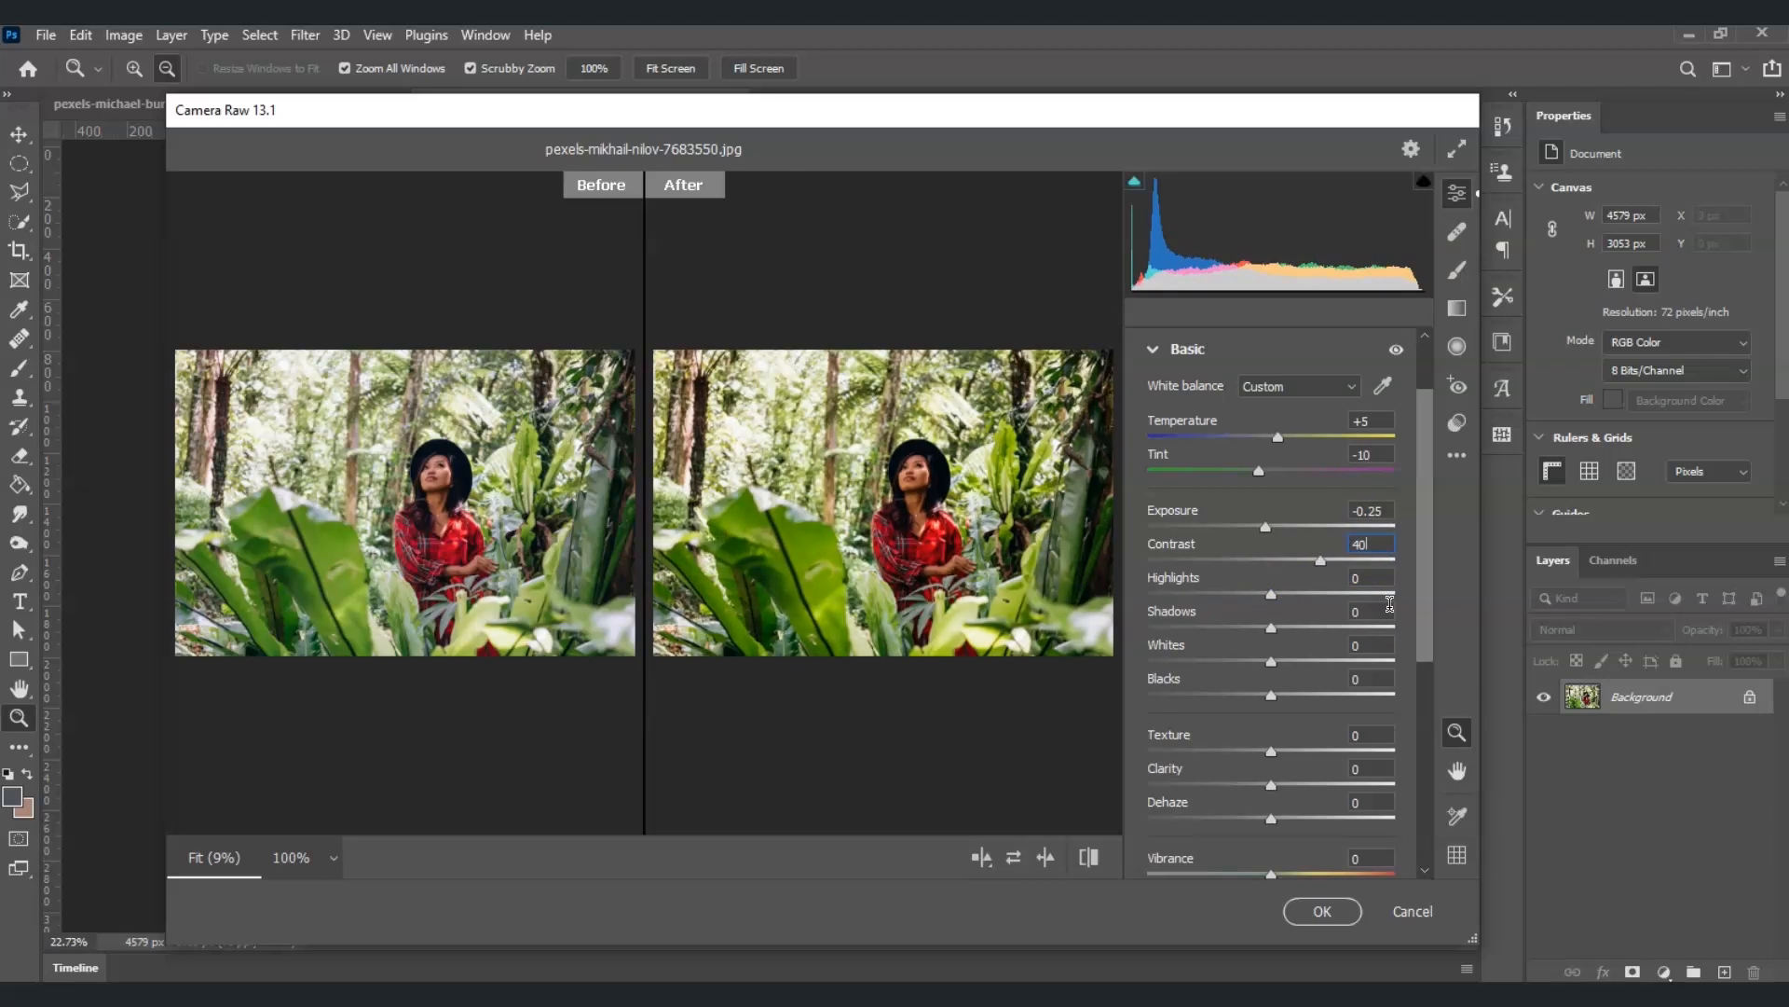
{"action": "left_click", "coordinate": [1375, 579]}
{"action": "type", "text": "-45"}
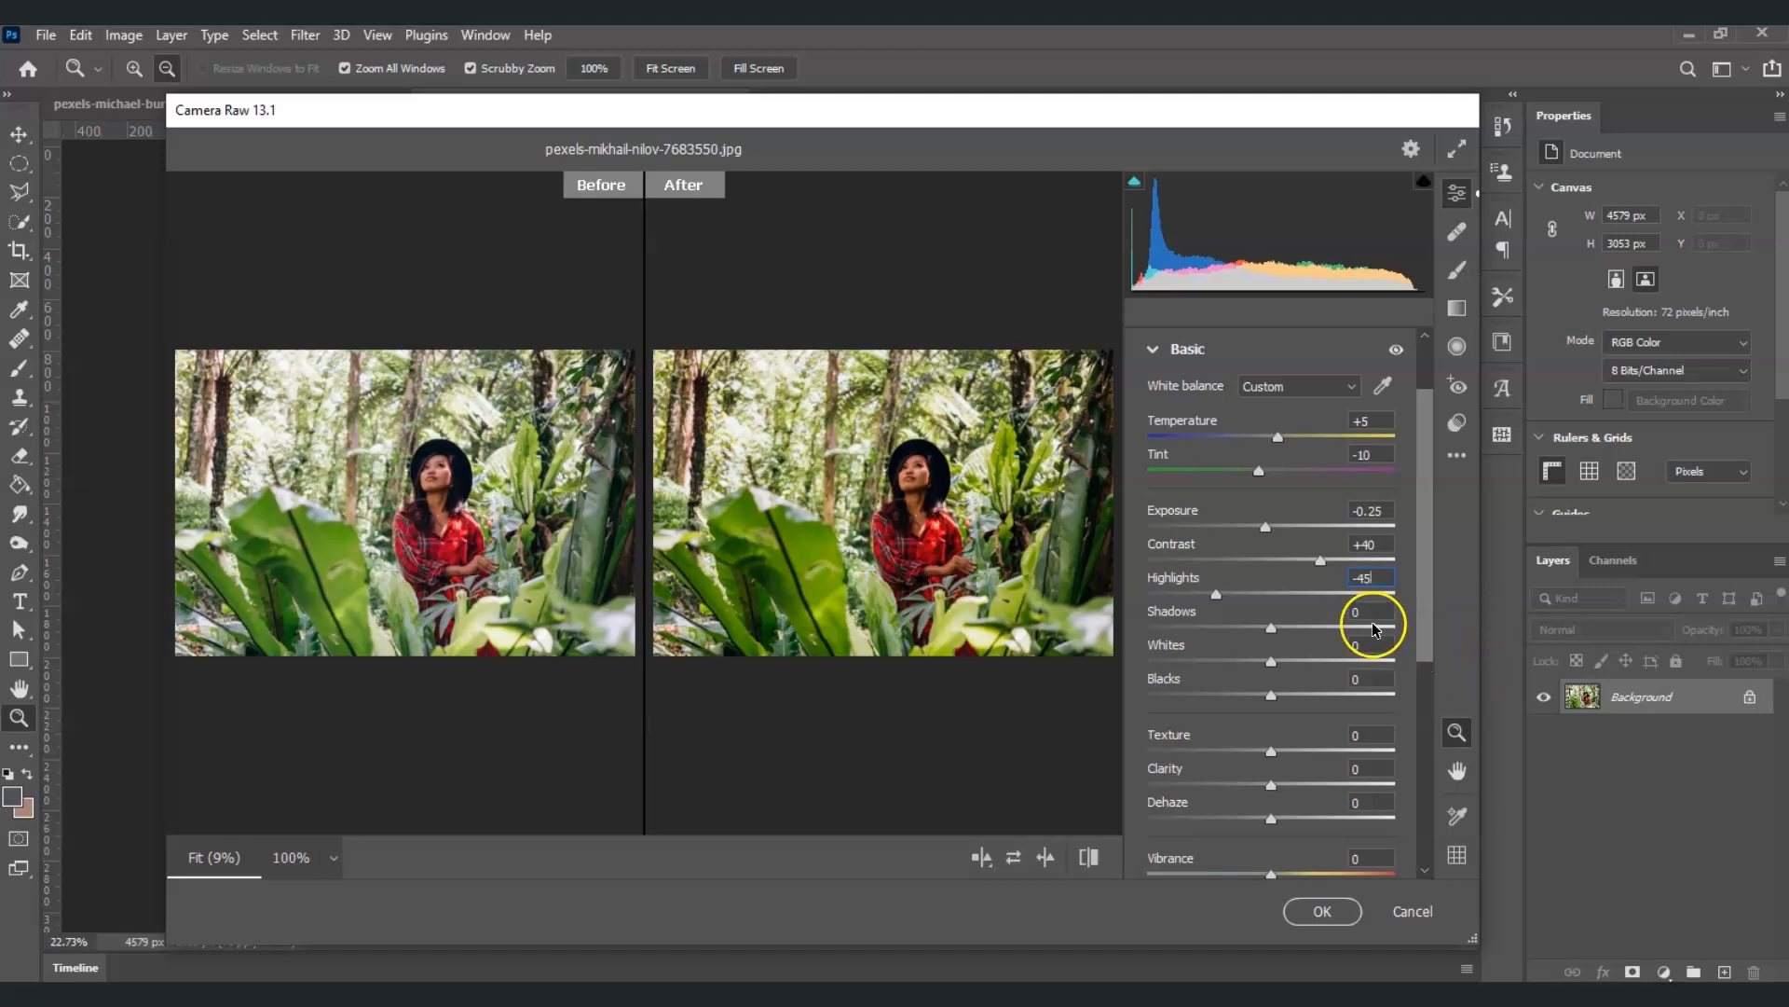
Step: Darken the remaining Basic tones with Shadows at -30, Whites at -30 and Blacks at -25
{"action": "left_click", "coordinate": [1389, 613]}
{"action": "type", "text": "-30"}
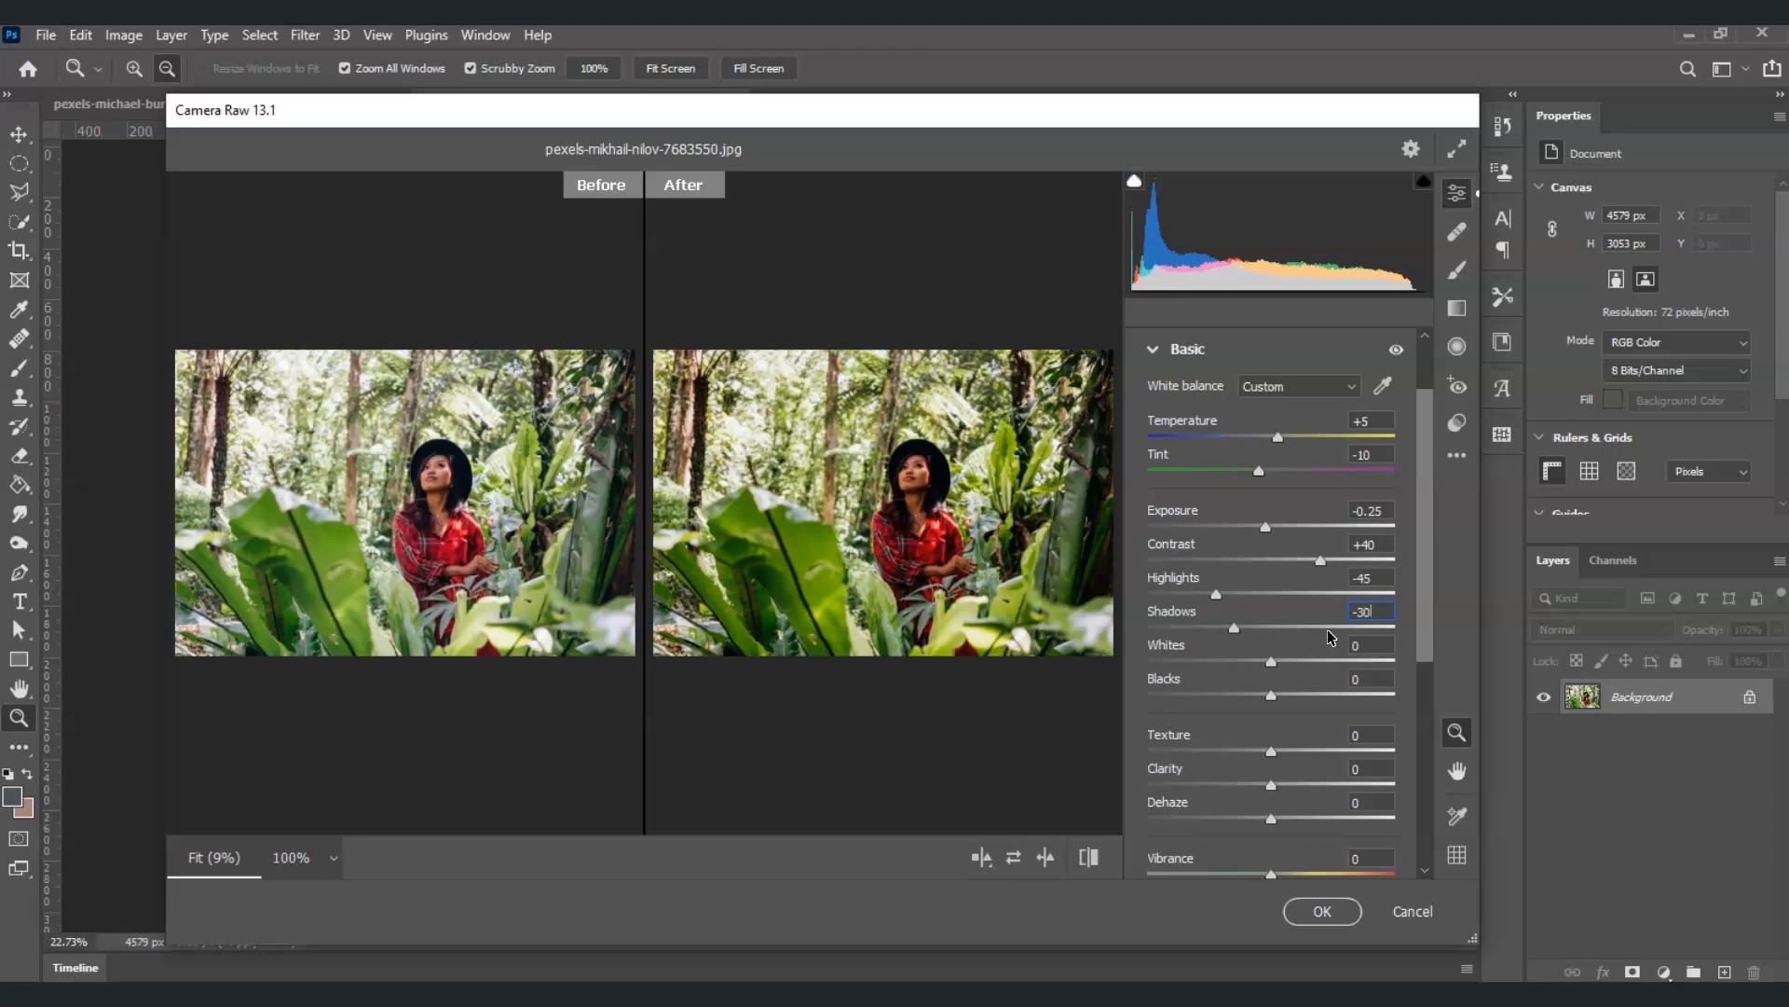
{"action": "left_click_drag", "start_coordinate": [1372, 647], "coordinate": [1254, 664]}
{"action": "type", "text": "-30"}
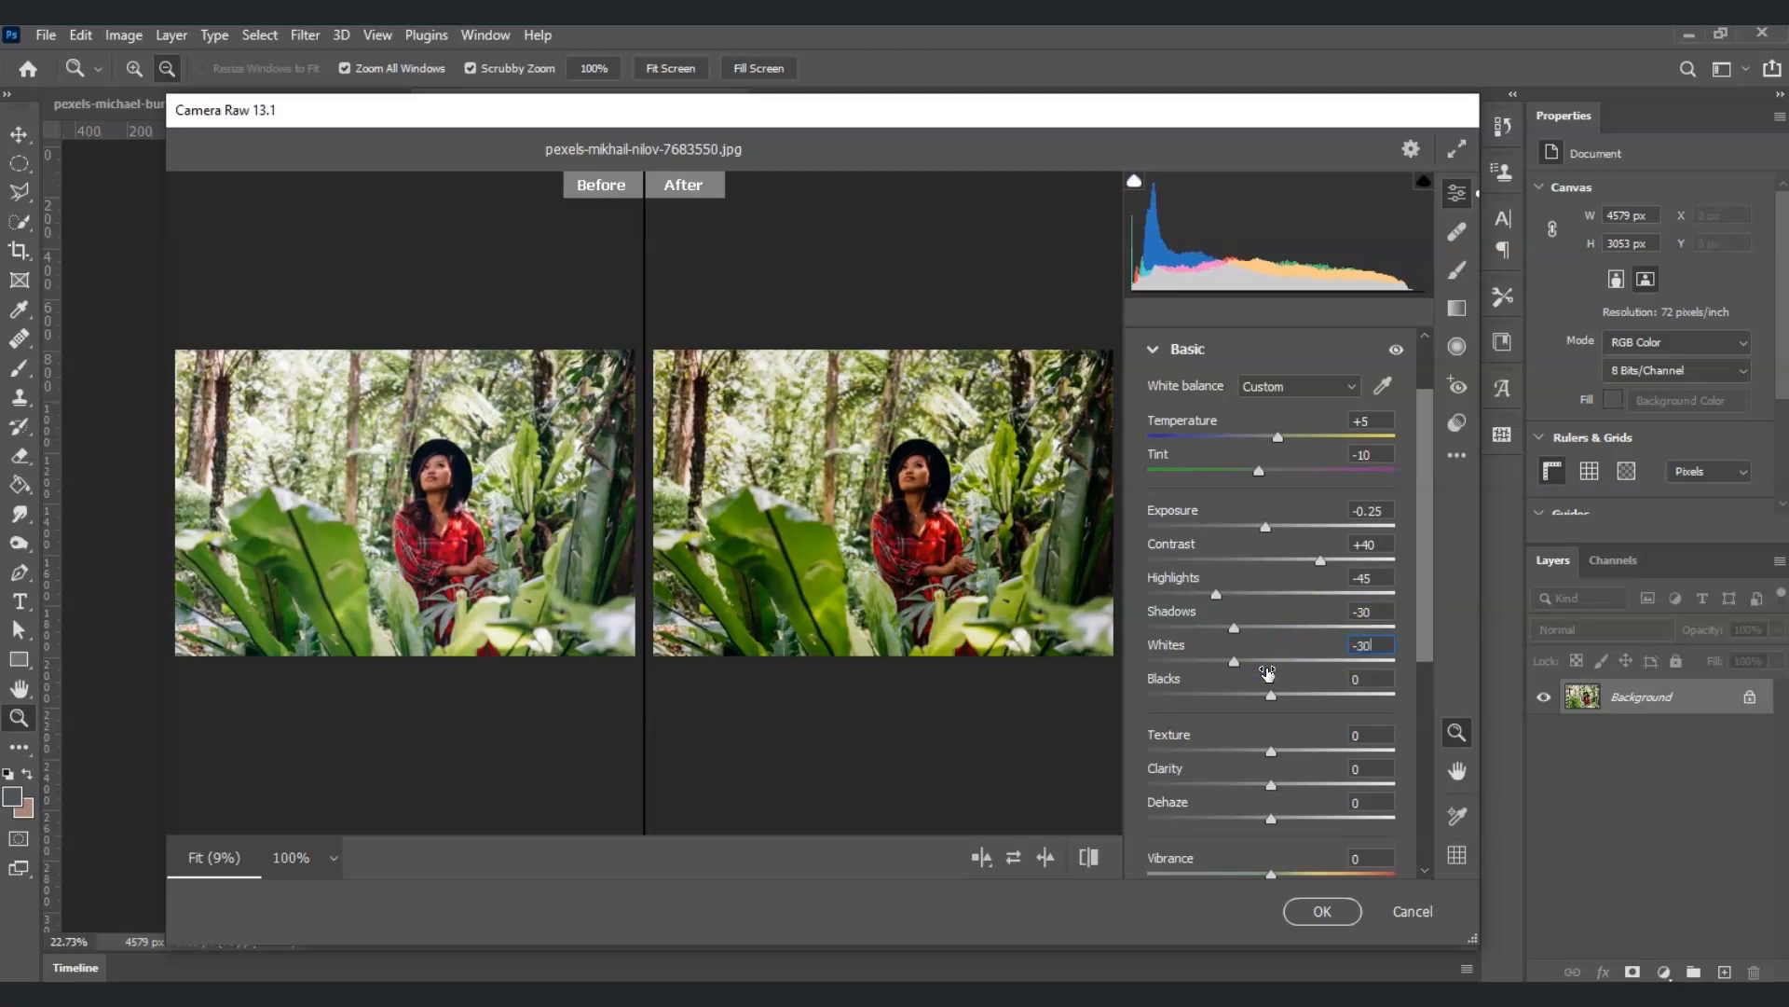
{"action": "left_click_drag", "start_coordinate": [1364, 675], "coordinate": [1245, 699]}
{"action": "type", "text": "-25"}
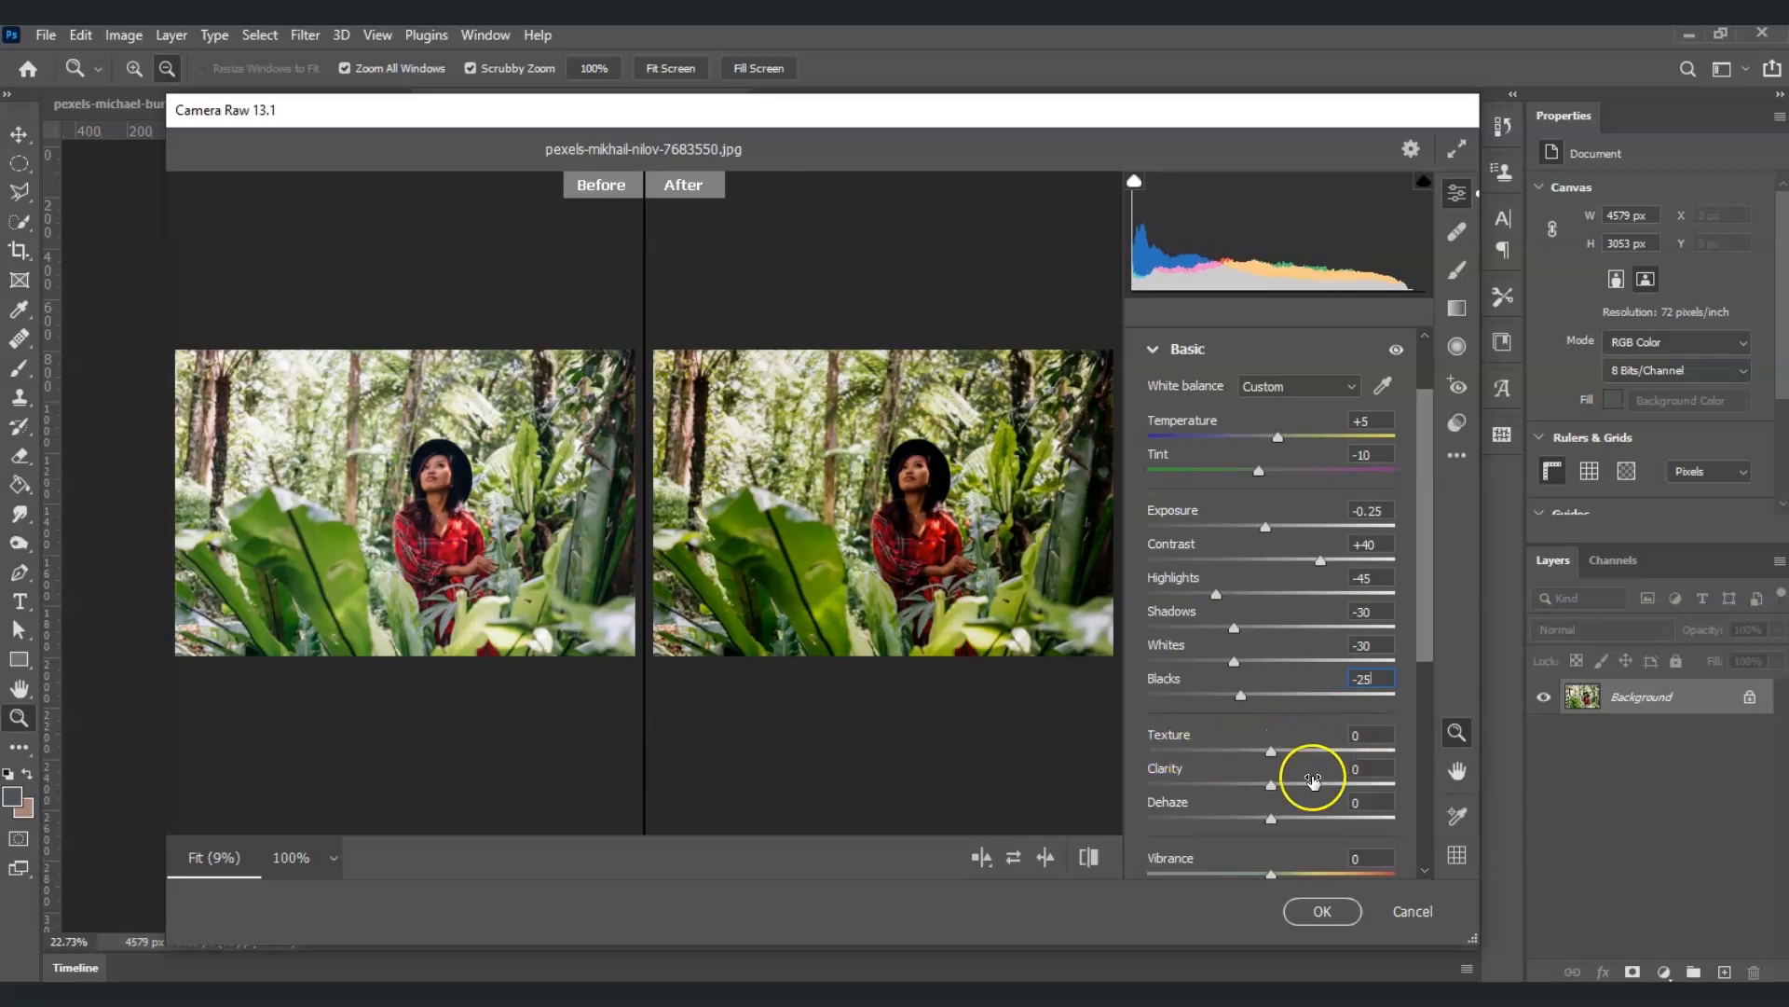
Step: Set Clarity to +20, Vibrance to -2 and Saturation to +13, and collapse the Basic adjustments
{"action": "left_click", "coordinate": [1363, 768]}
{"action": "type", "text": "20"}
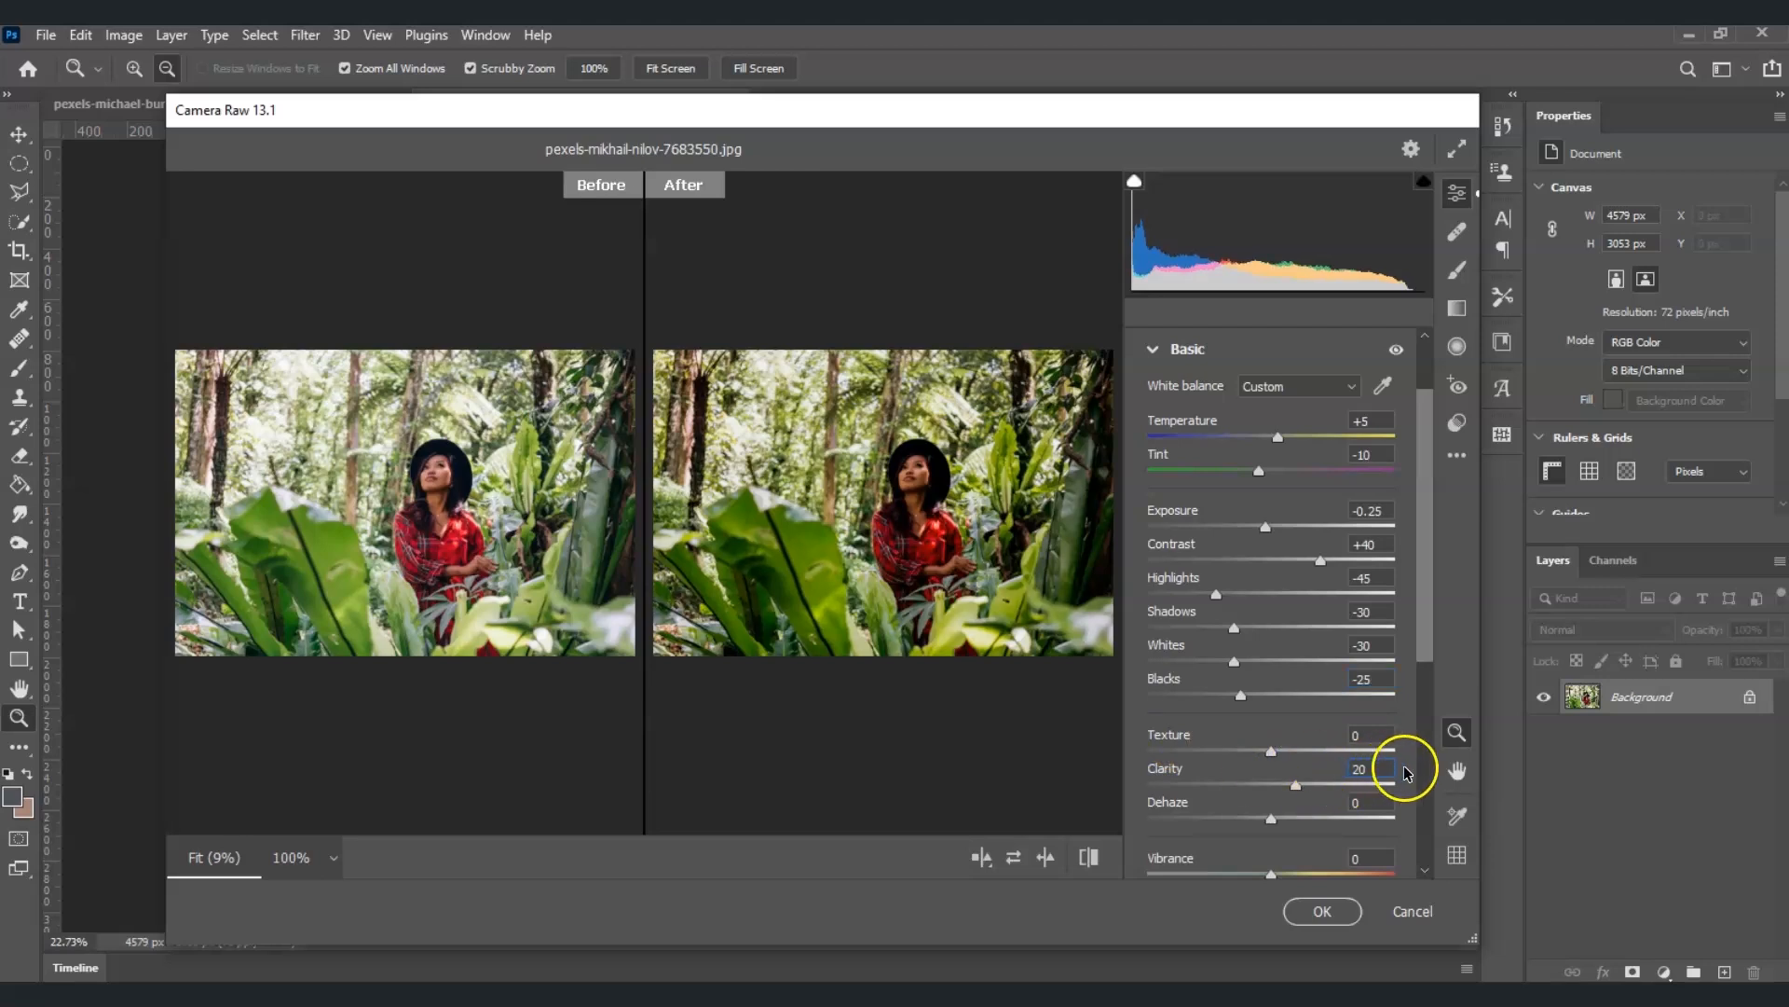
{"action": "left_click_drag", "start_coordinate": [1426, 640], "coordinate": [1421, 700]}
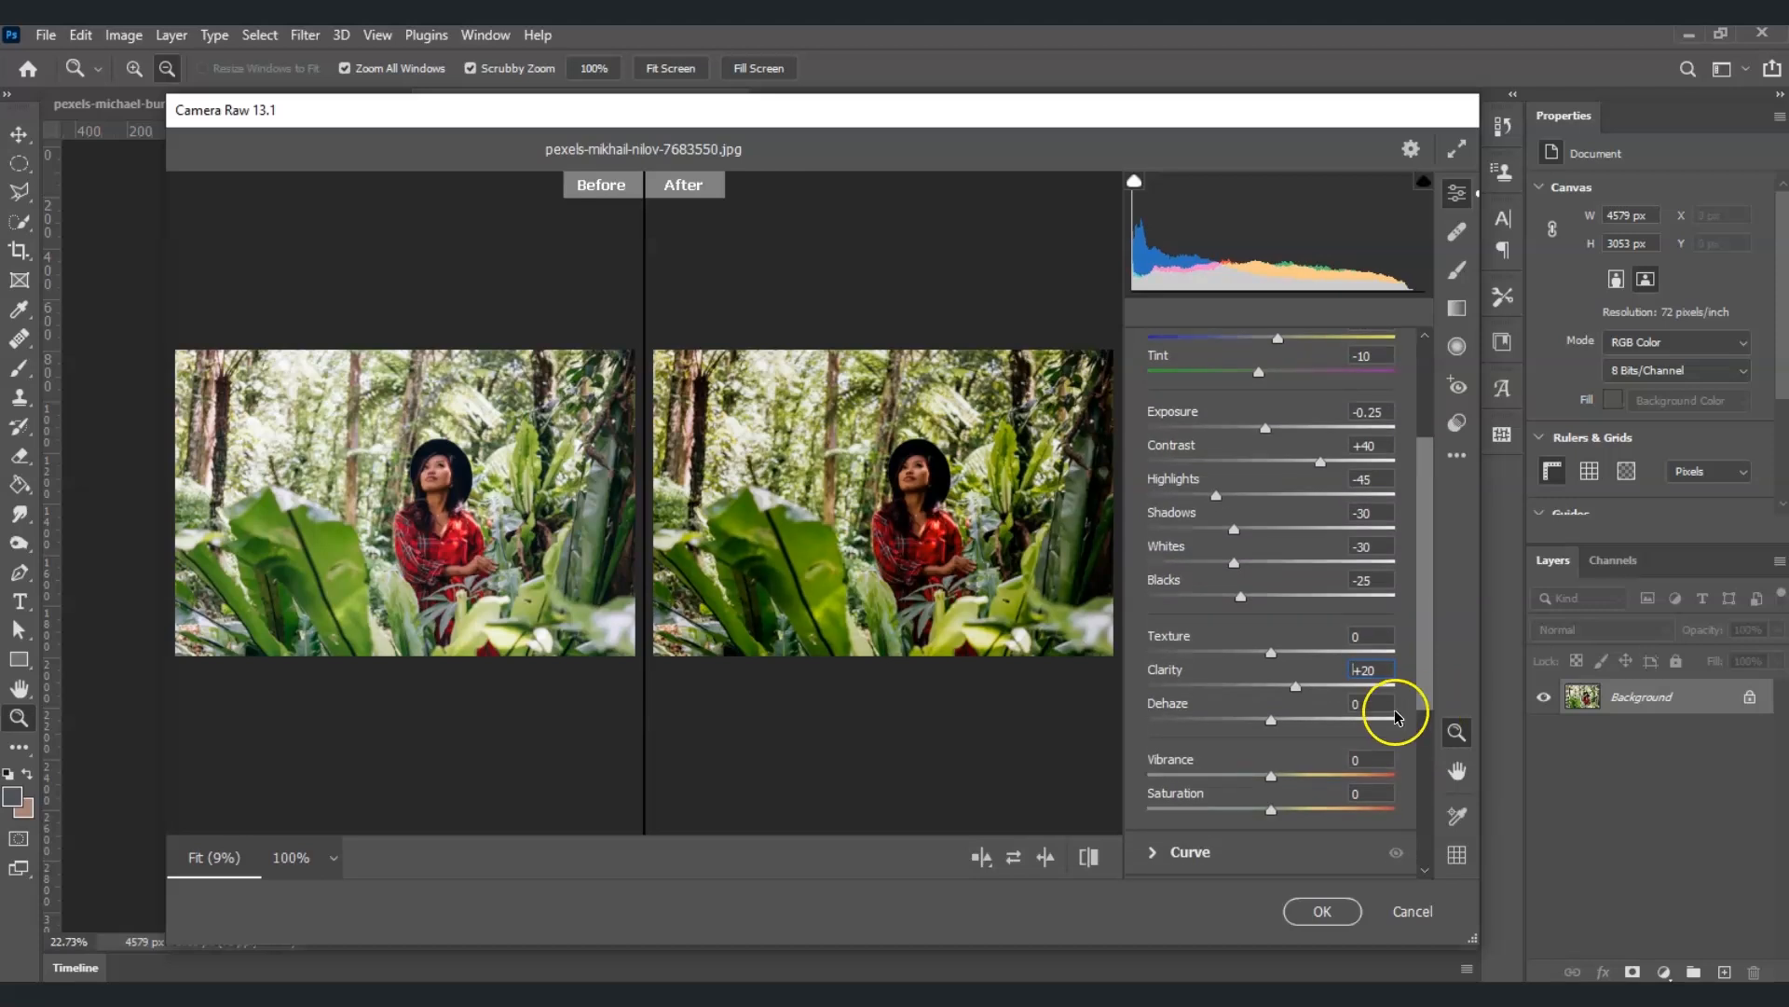
{"action": "left_click", "coordinate": [1363, 759]}
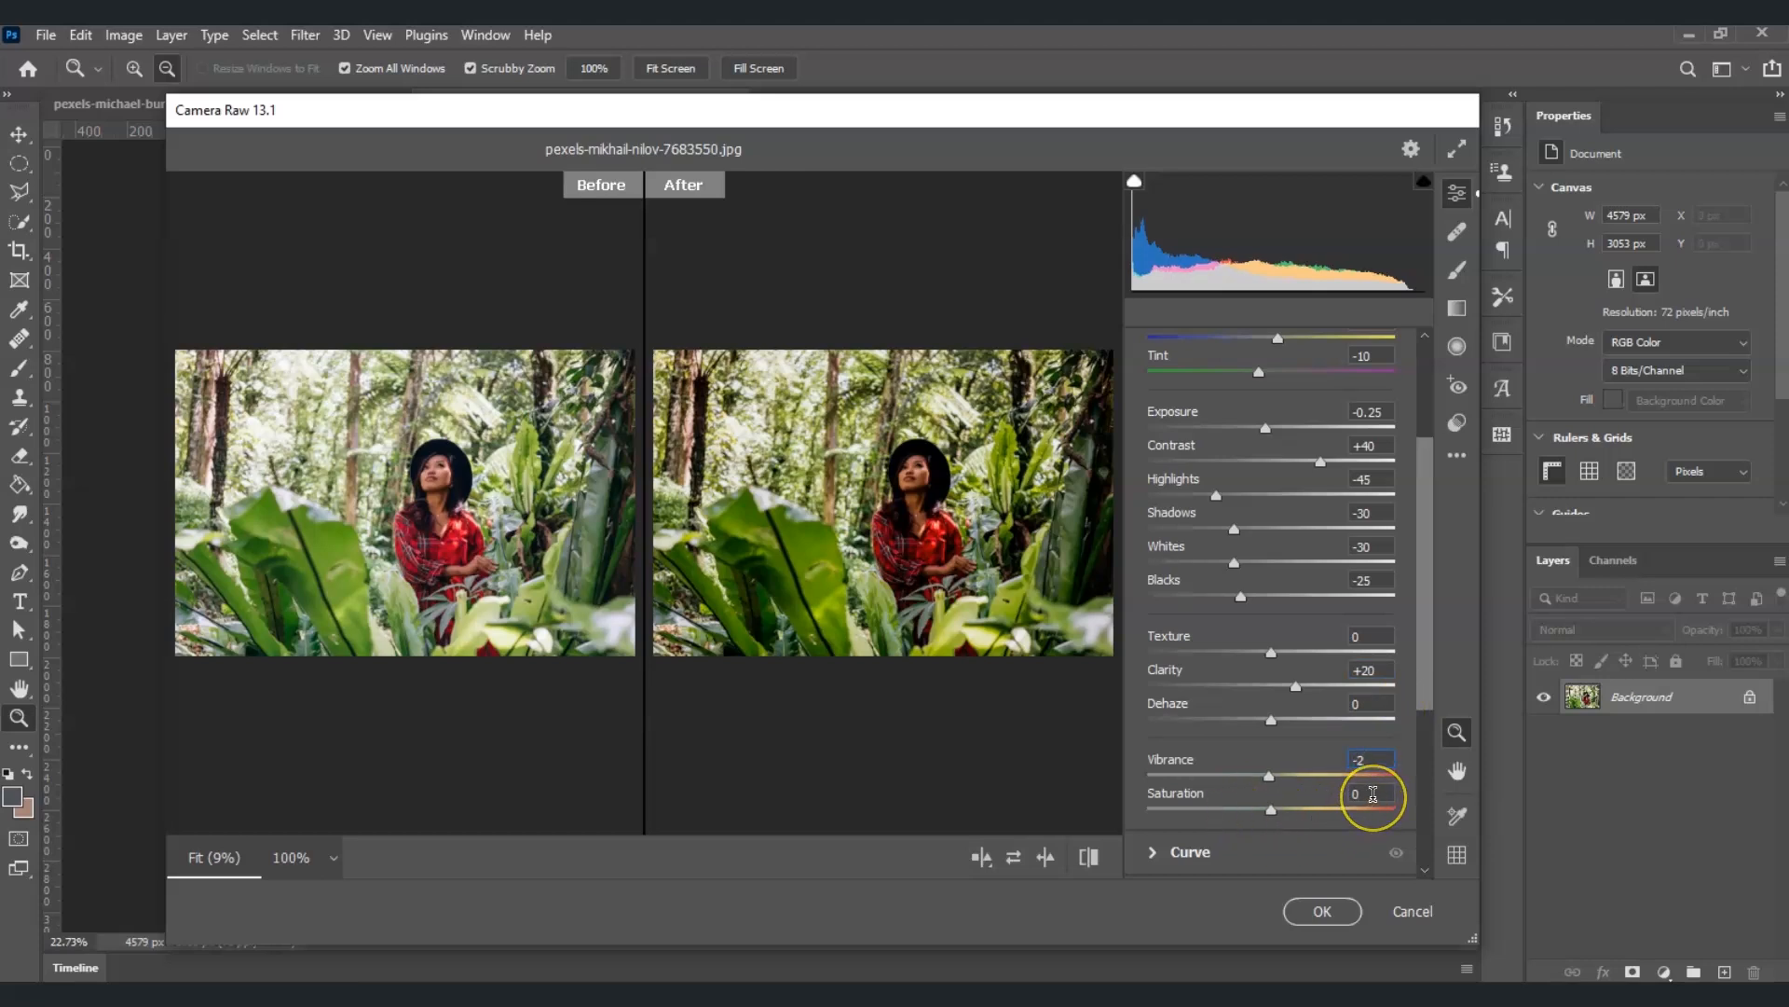
{"action": "left_click", "coordinate": [1373, 794]}
{"action": "type", "text": "13"}
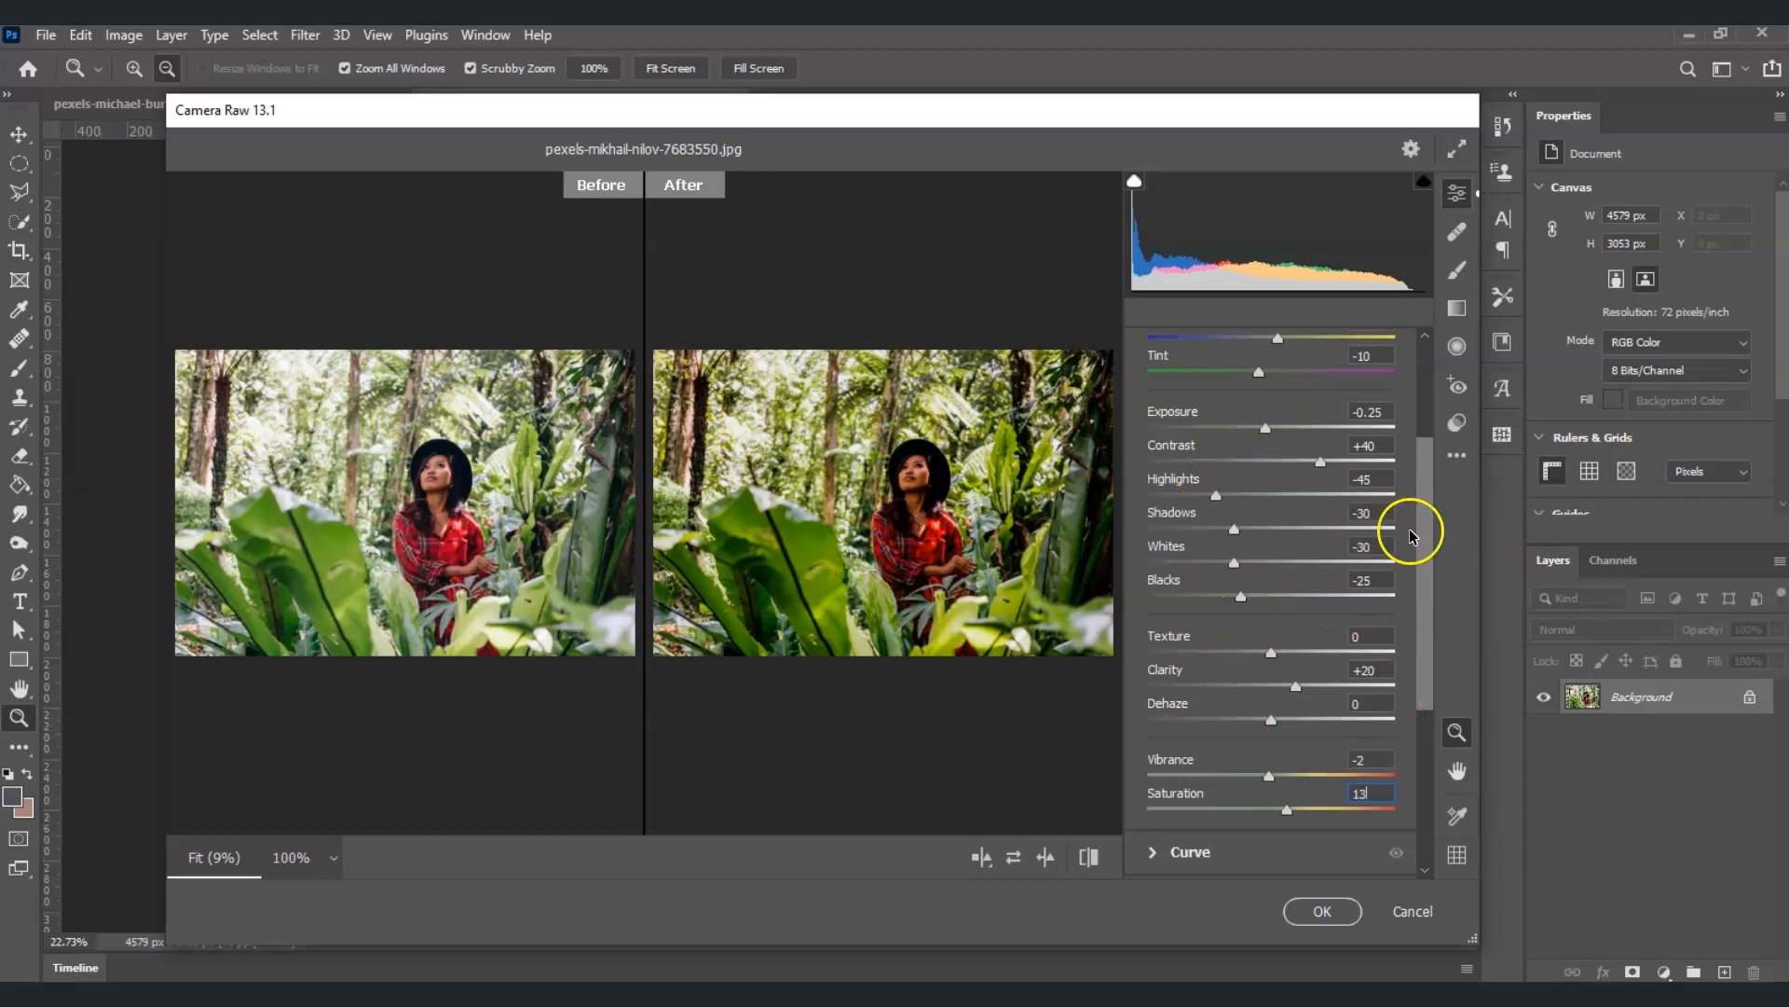
{"action": "scroll", "coordinate": [1412, 536], "scroll_direction": "up", "scroll_amount": 5}
{"action": "left_click", "coordinate": [1154, 410]}
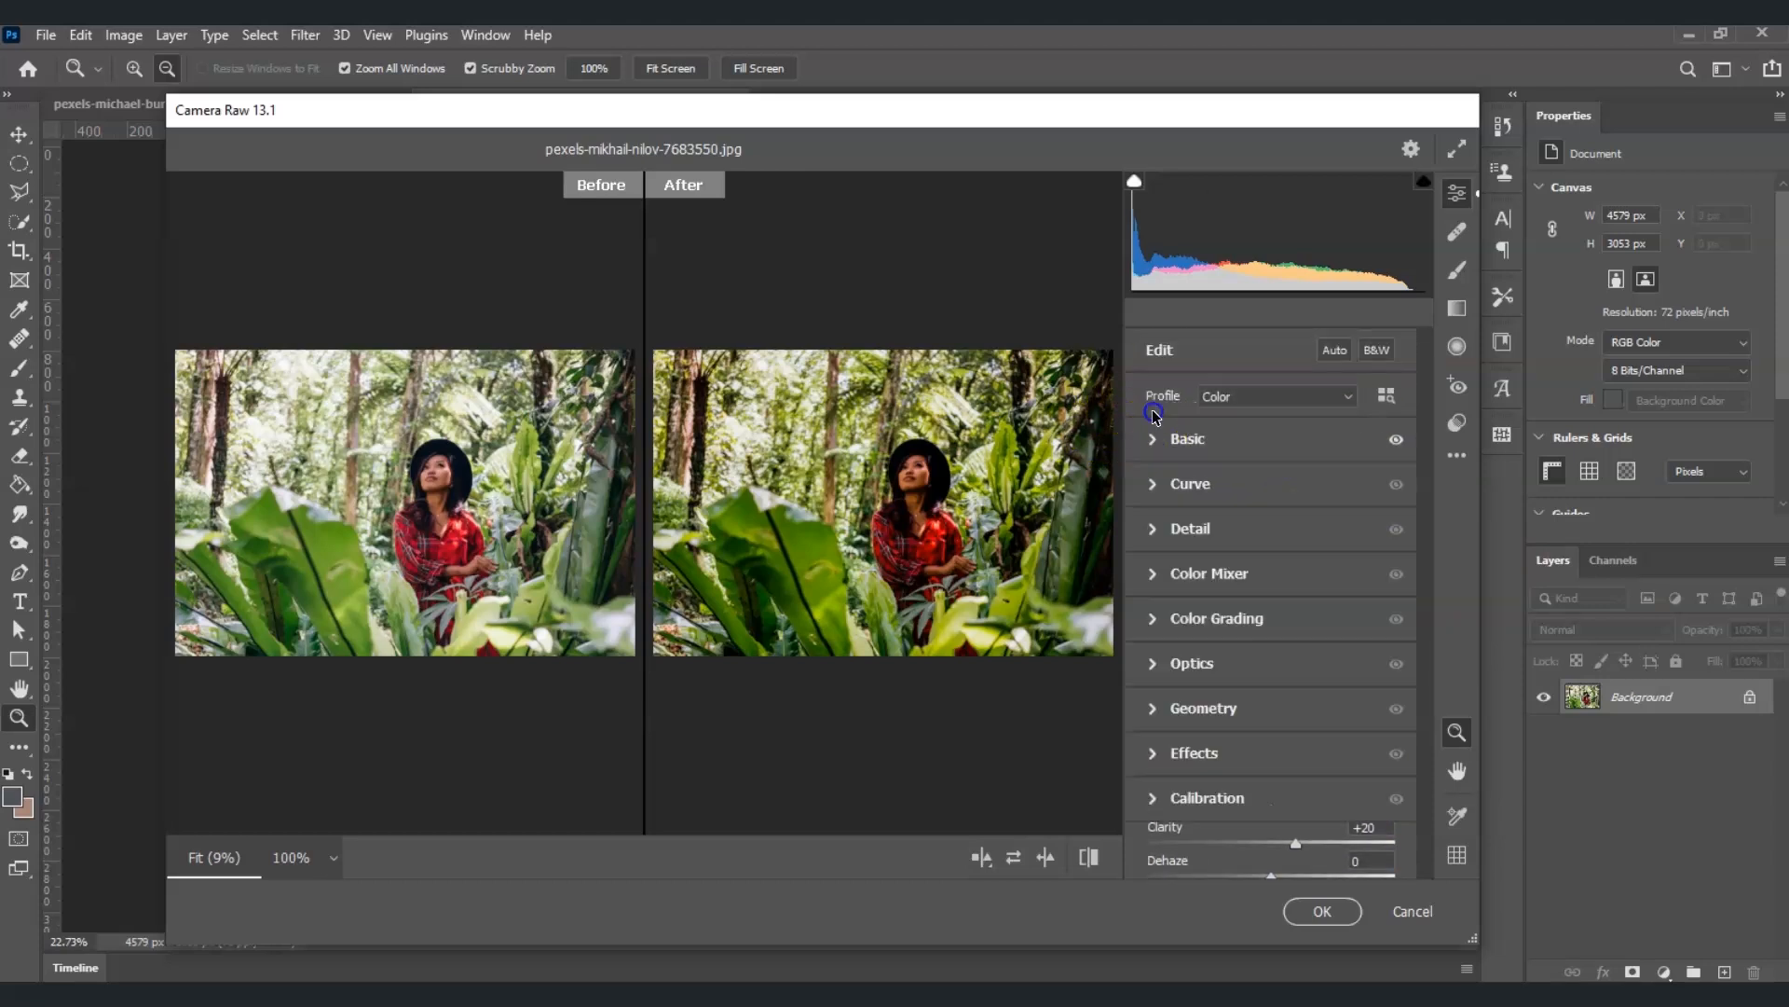
Step: Set the parametric curve's Highlights to -33 and Lights to +45
{"action": "left_click", "coordinate": [1152, 485]}
{"action": "scroll", "coordinate": [1210, 511], "scroll_direction": "down", "scroll_amount": 2}
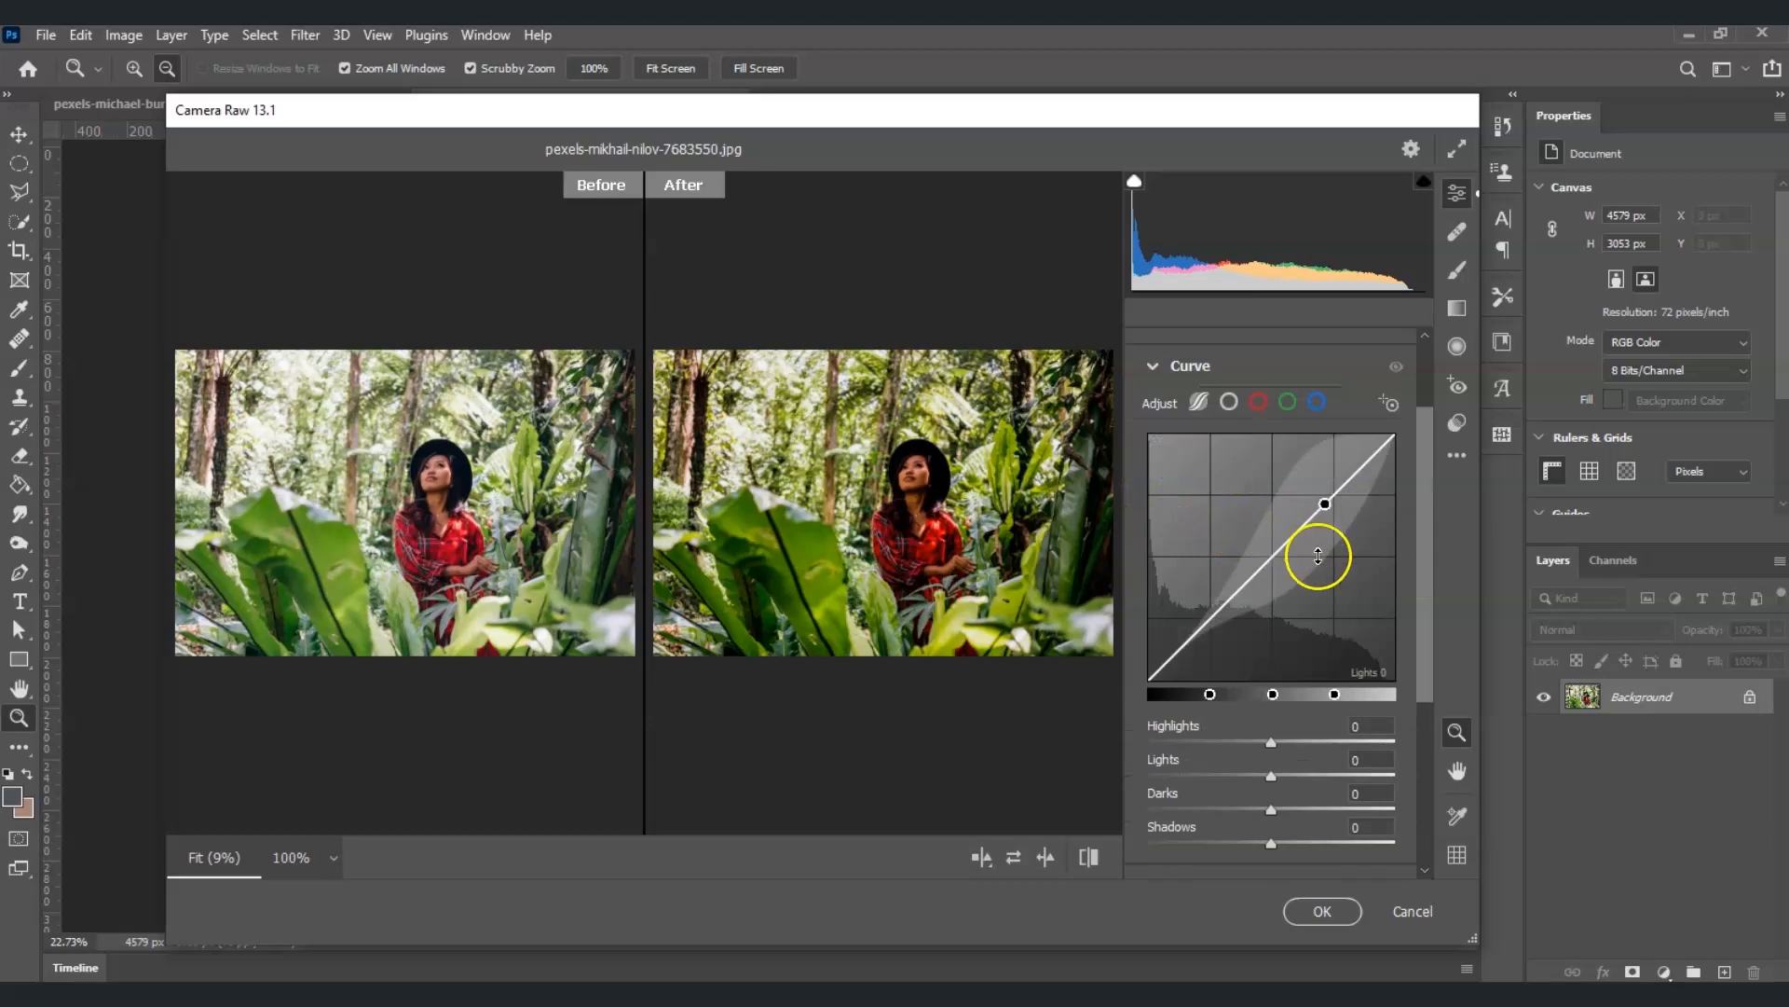
{"action": "scroll", "coordinate": [1409, 486], "scroll_direction": "down", "scroll_amount": 1}
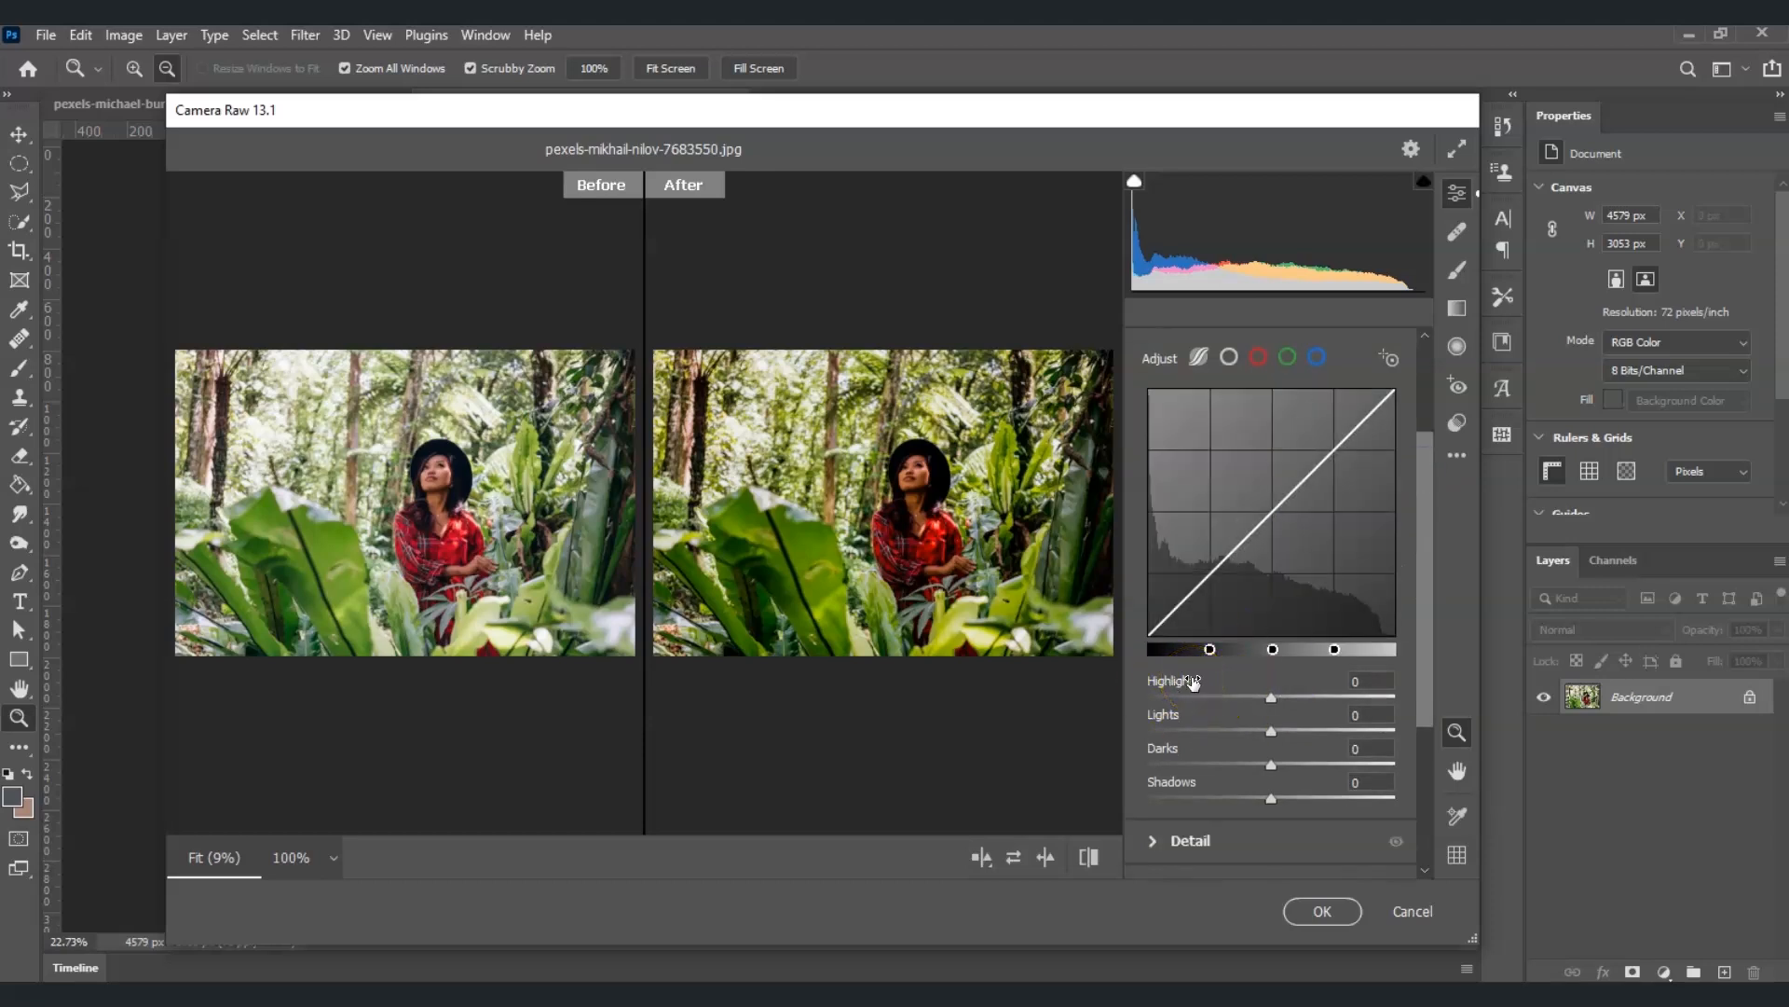
{"action": "left_click_drag", "start_coordinate": [1271, 696], "coordinate": [1263, 681]}
{"action": "type", "text": "-33"}
{"action": "left_click", "coordinate": [1364, 715]}
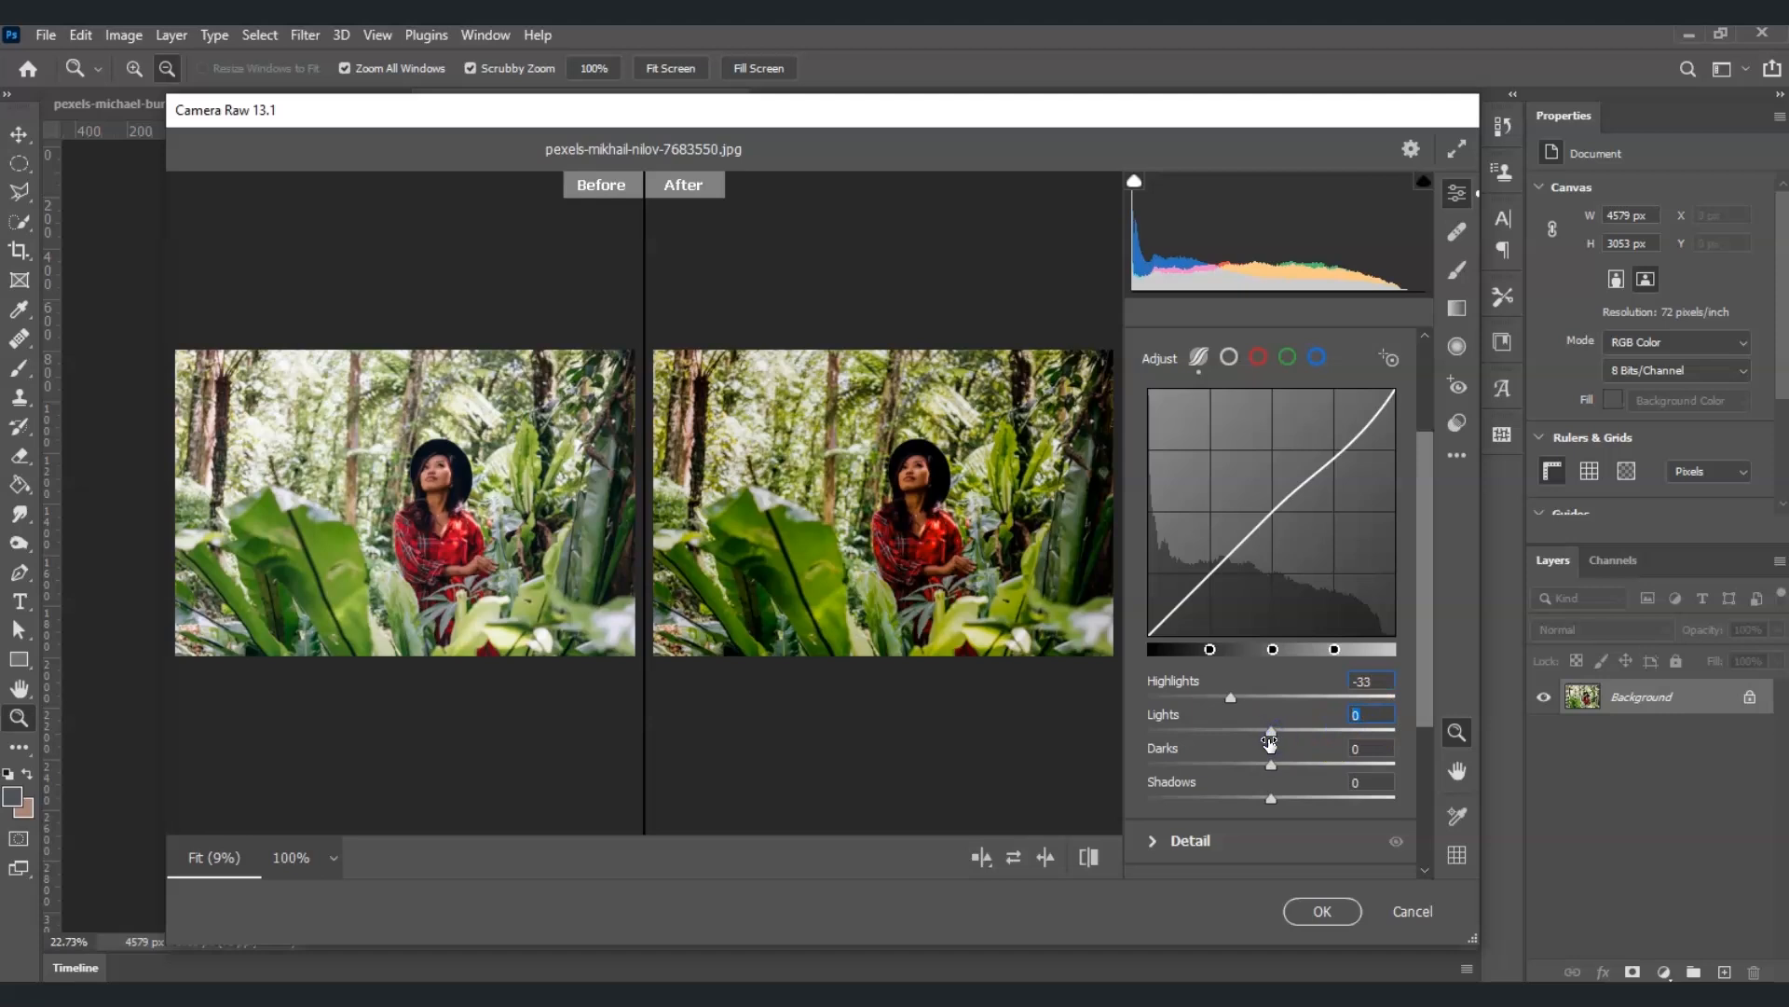
{"action": "type", "text": "45"}
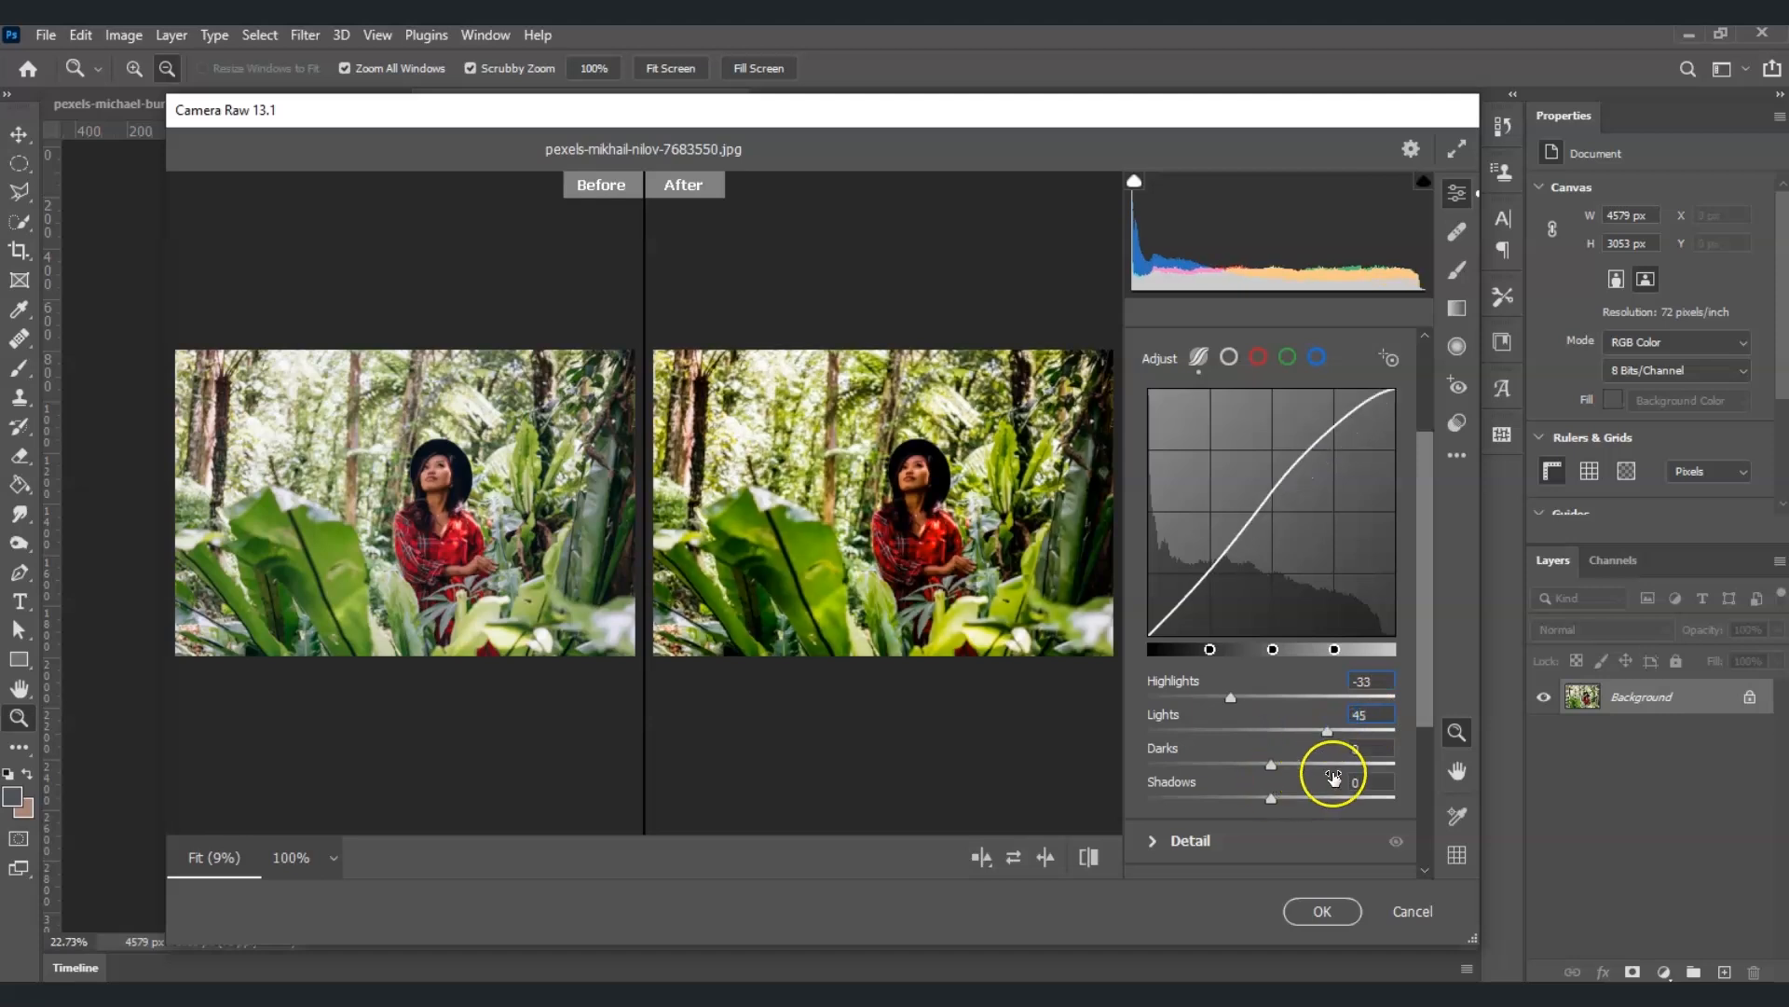
Step: Set the parametric curve's Darks to -30 and Shadows to +80, and collapse the Curve adjustments
{"action": "left_click", "coordinate": [1377, 753]}
{"action": "type", "text": "-30"}
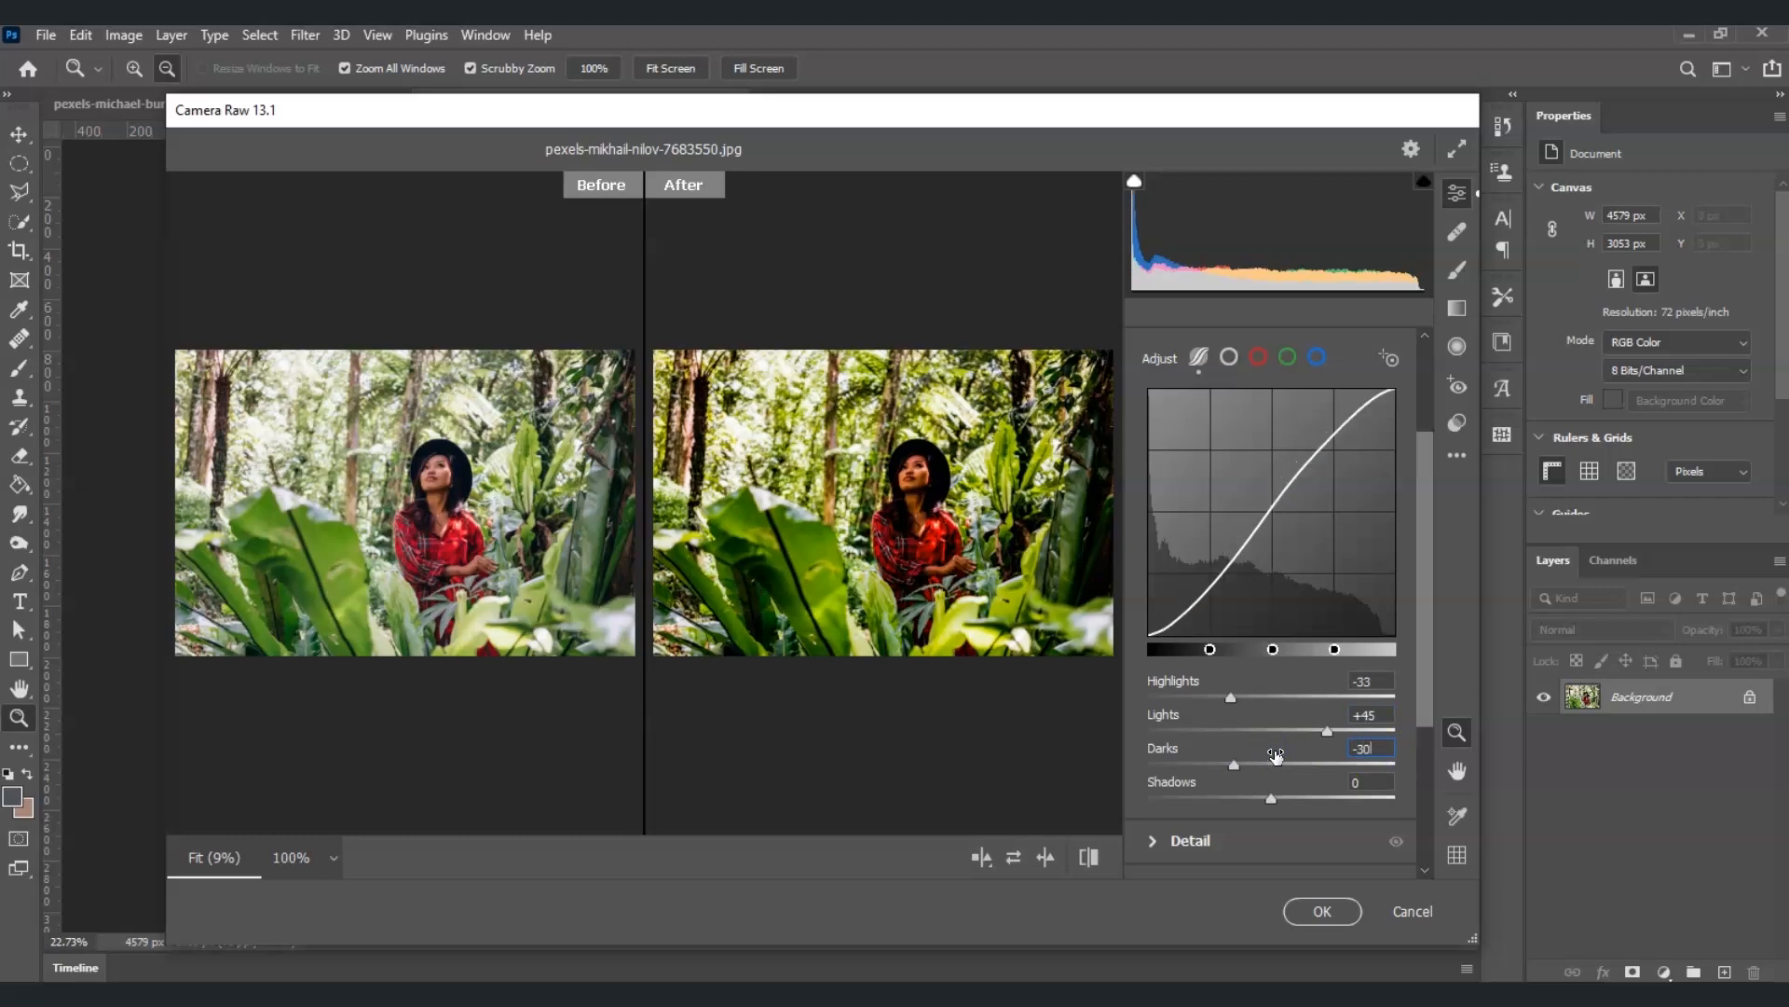
{"action": "left_click", "coordinate": [1368, 781]}
{"action": "type", "text": "80"}
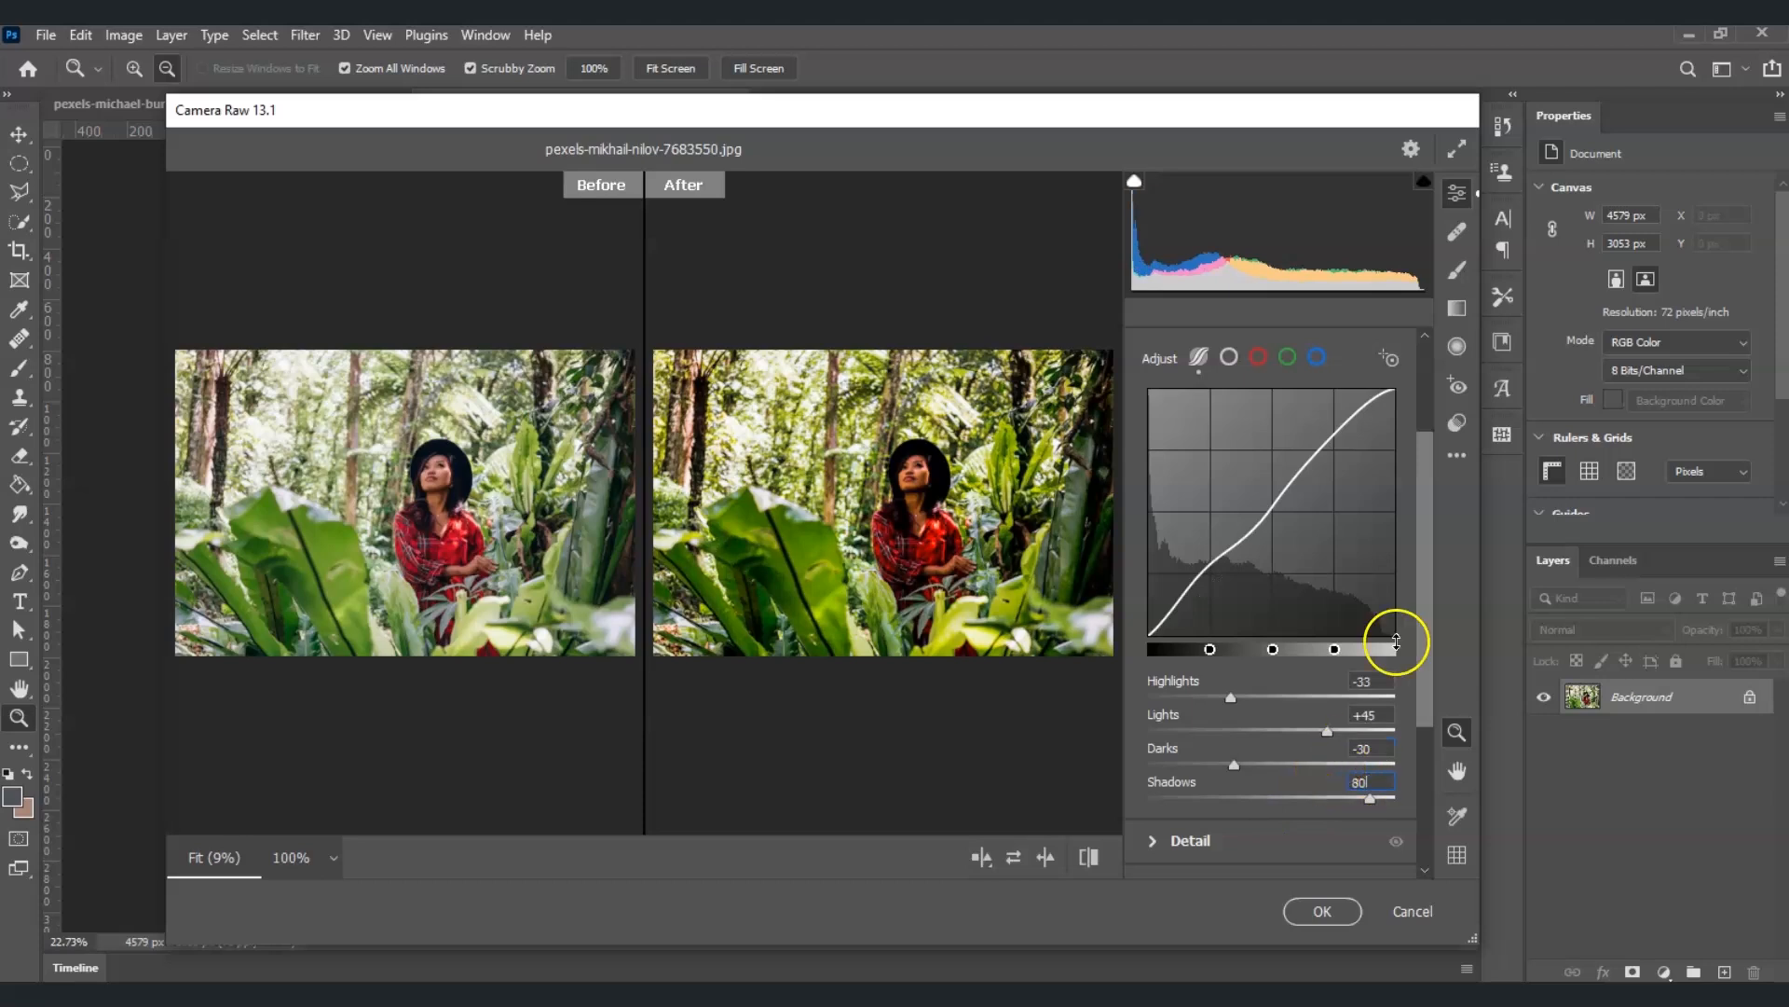
{"action": "scroll", "coordinate": [1412, 508], "scroll_direction": "up", "scroll_amount": 2}
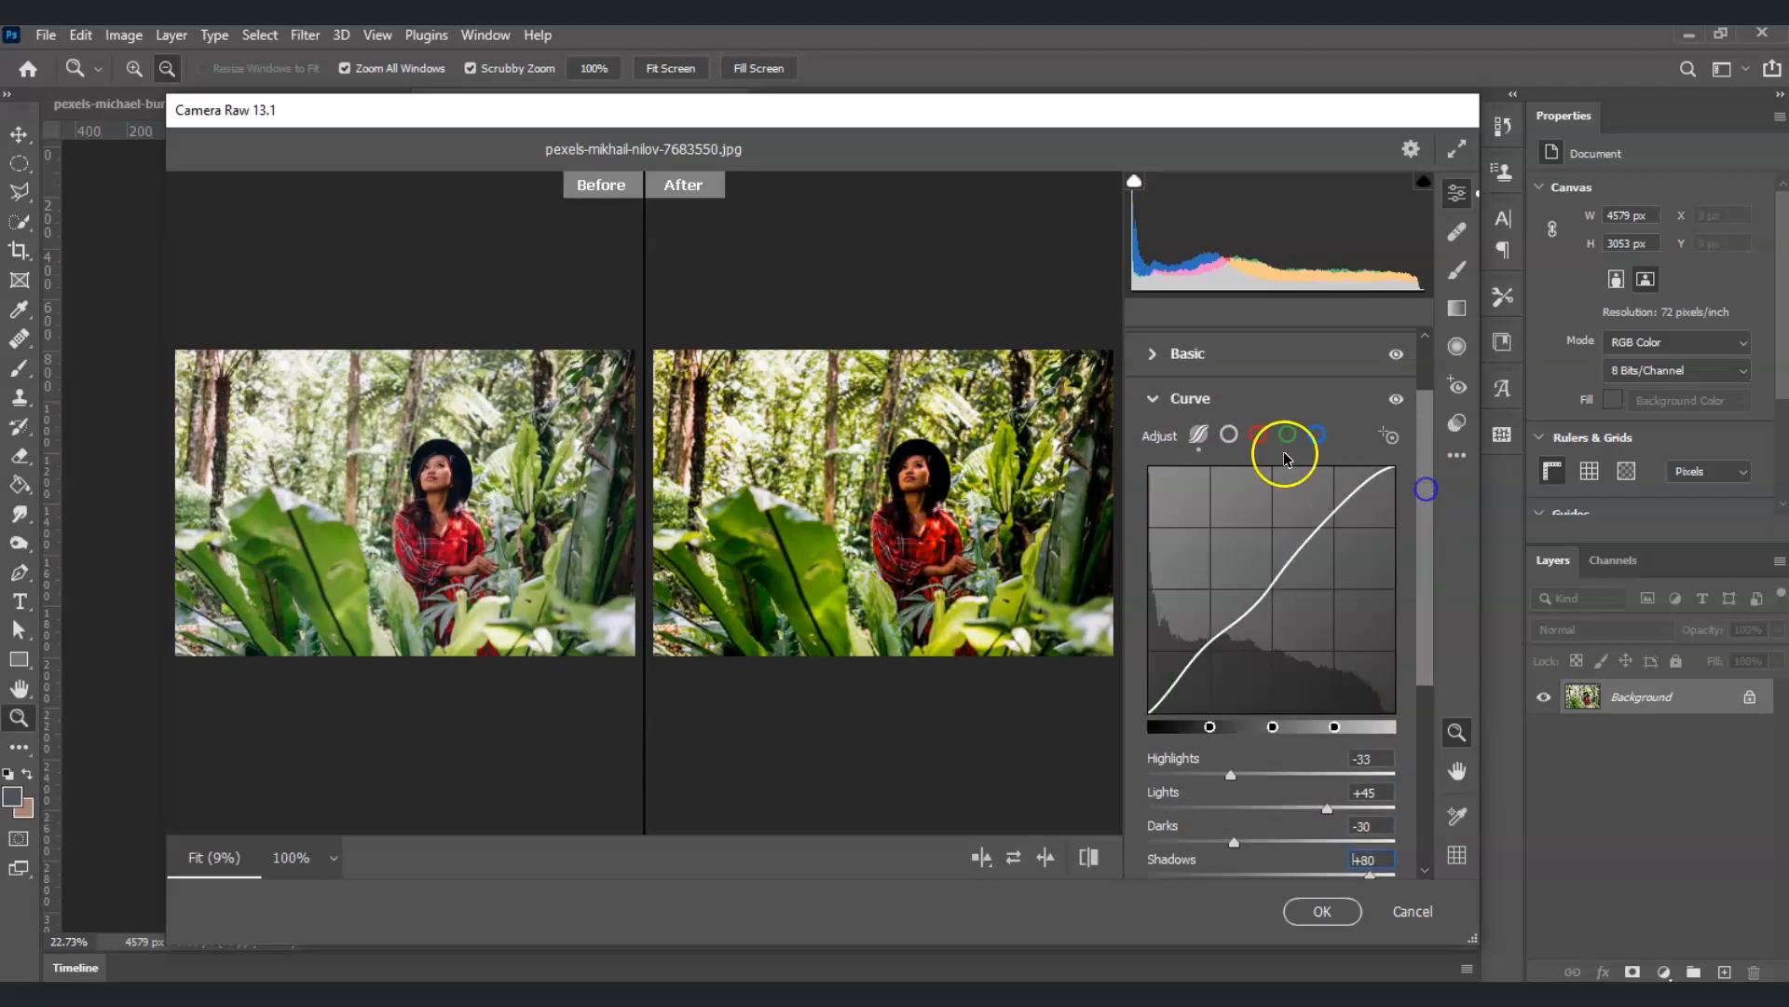
{"action": "left_click", "coordinate": [1156, 399]}
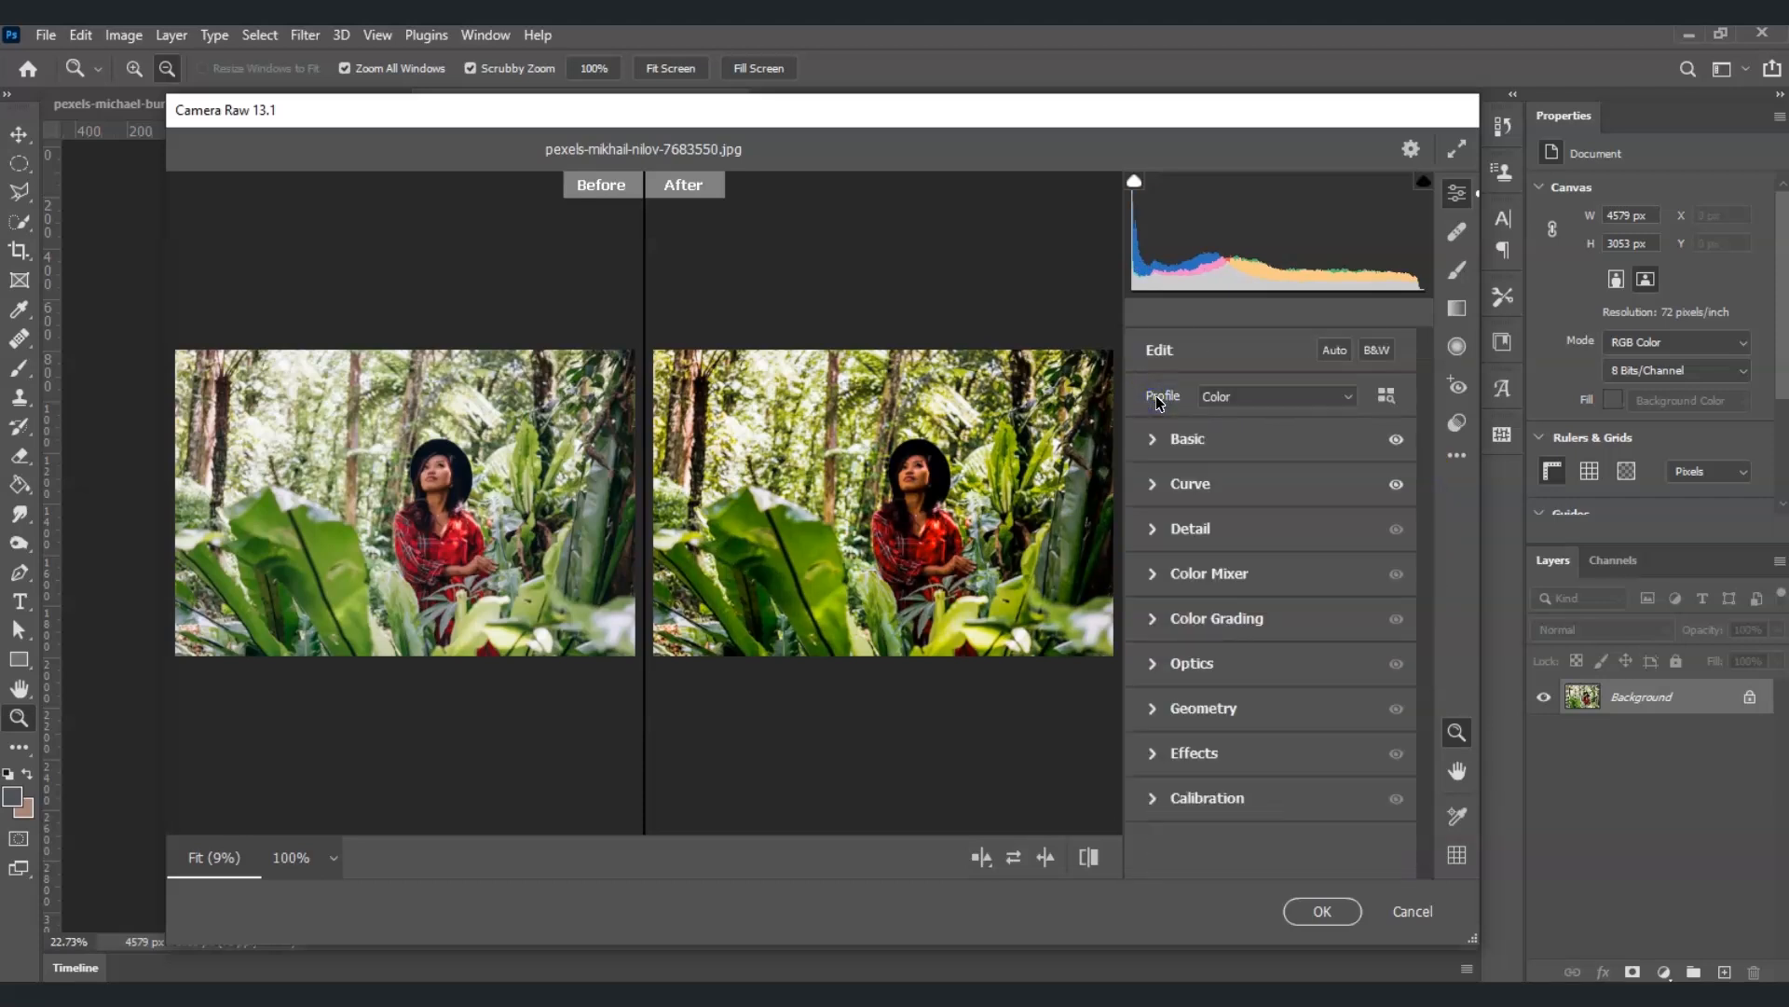
Step: Shift the Color Mixer hues by setting Yellows to +90 and Greens to +70
{"action": "left_click", "coordinate": [1156, 572]}
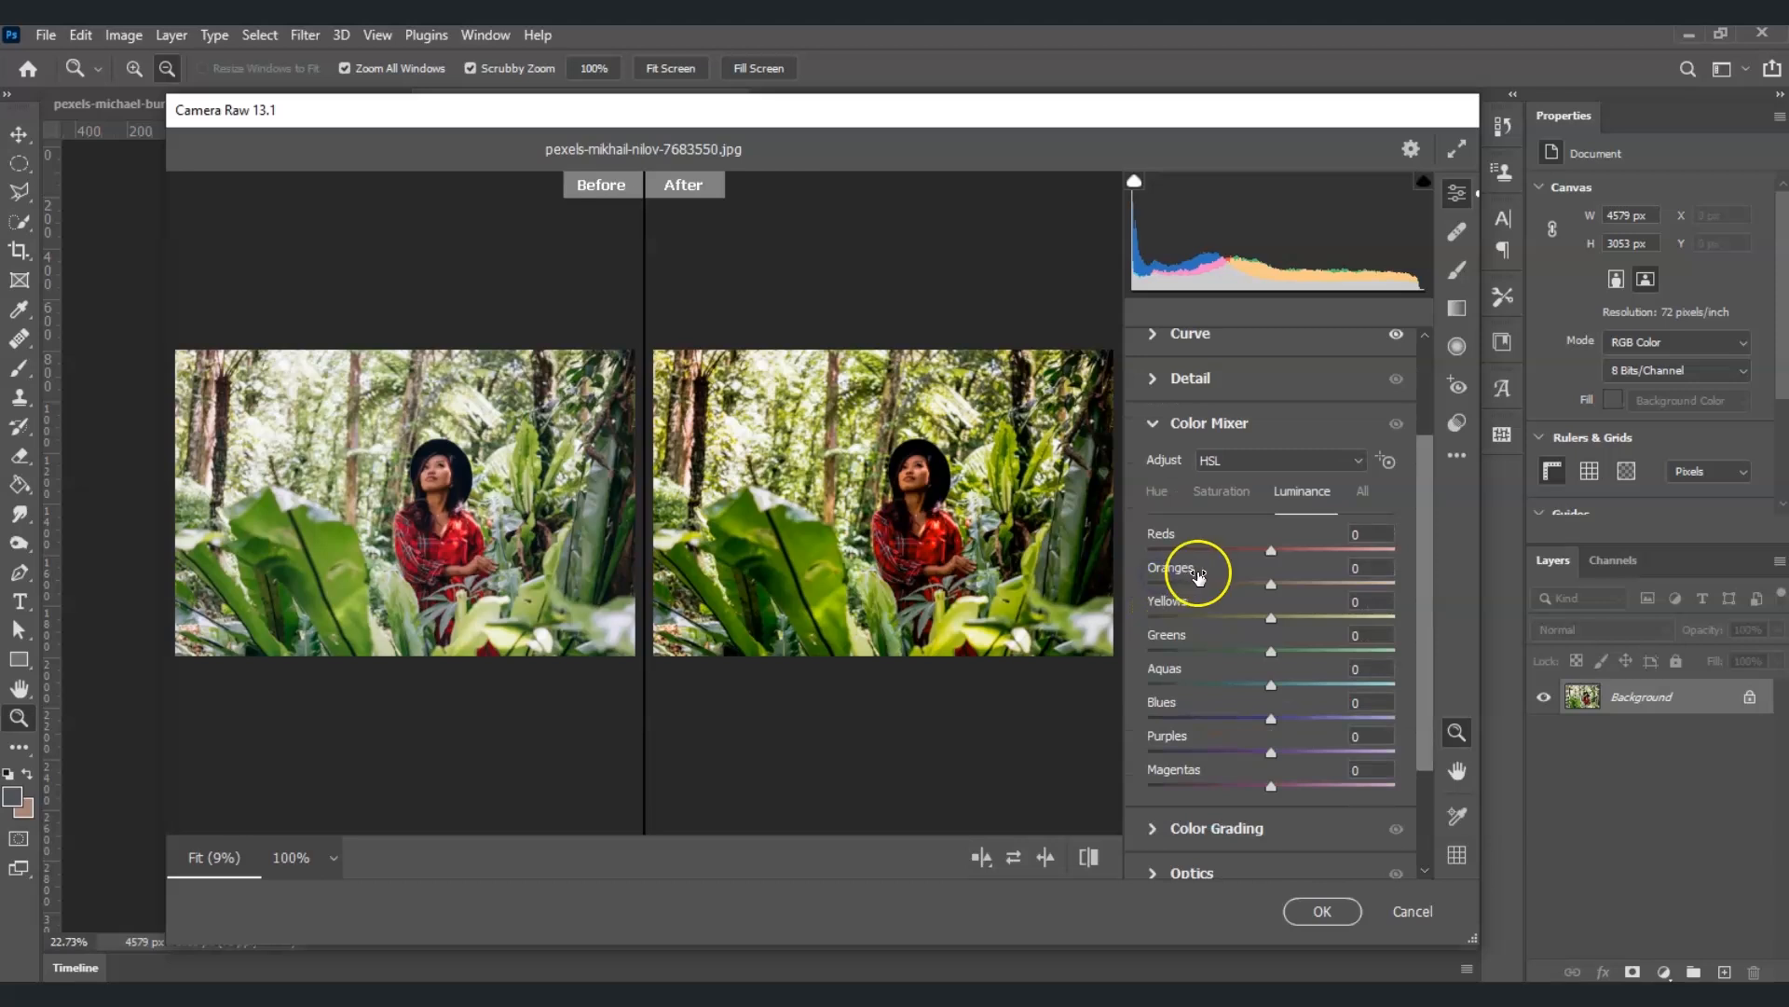
{"action": "left_click", "coordinate": [1156, 493]}
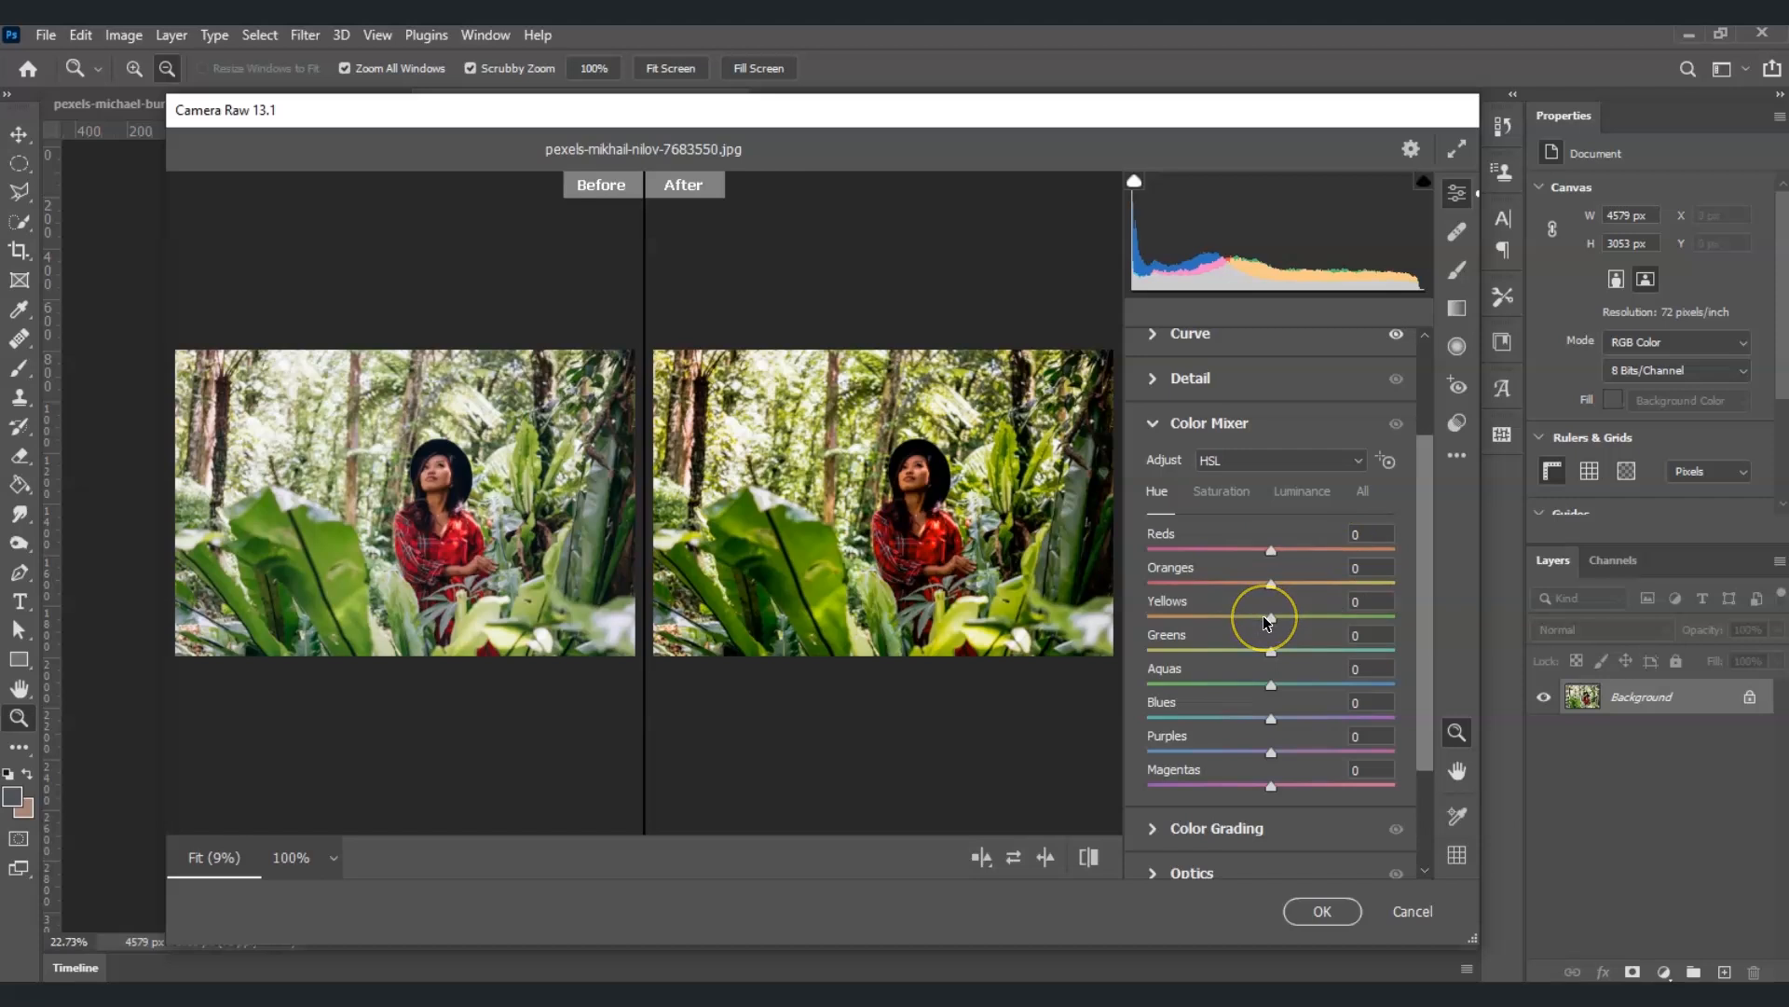
{"action": "left_click", "coordinate": [1349, 608]}
{"action": "type", "text": "90"}
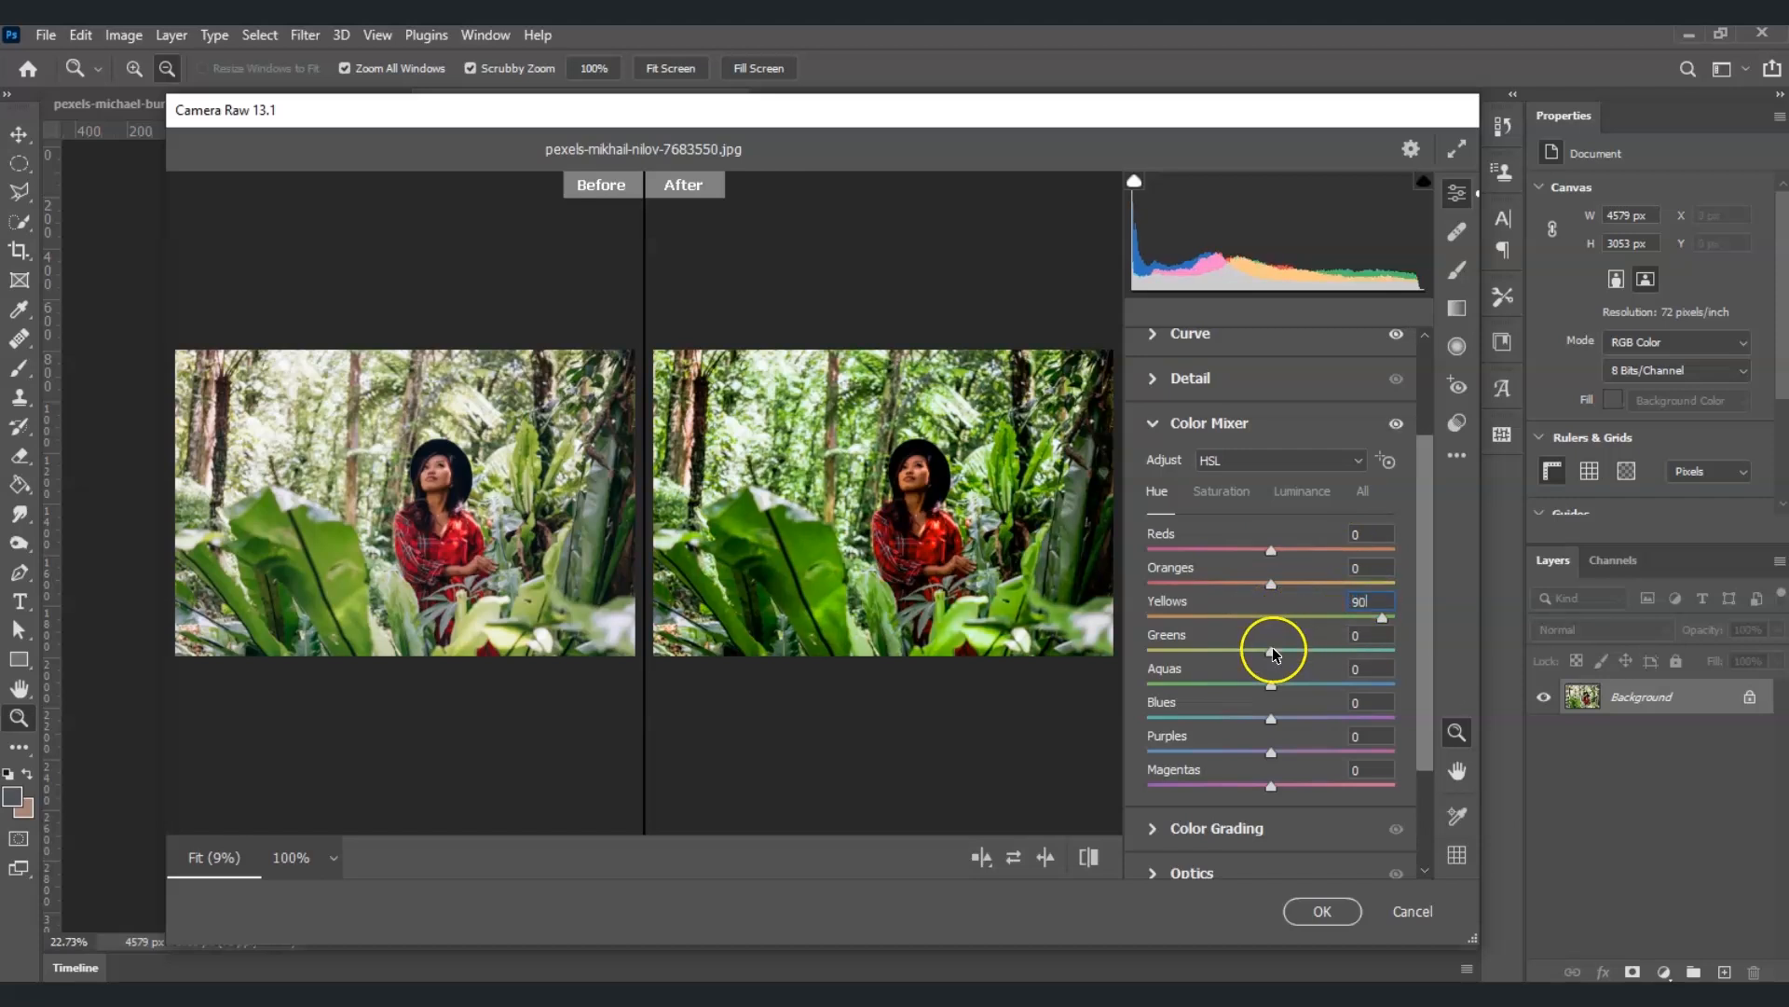
{"action": "key", "text": "Tab"}
{"action": "type", "text": "70"}
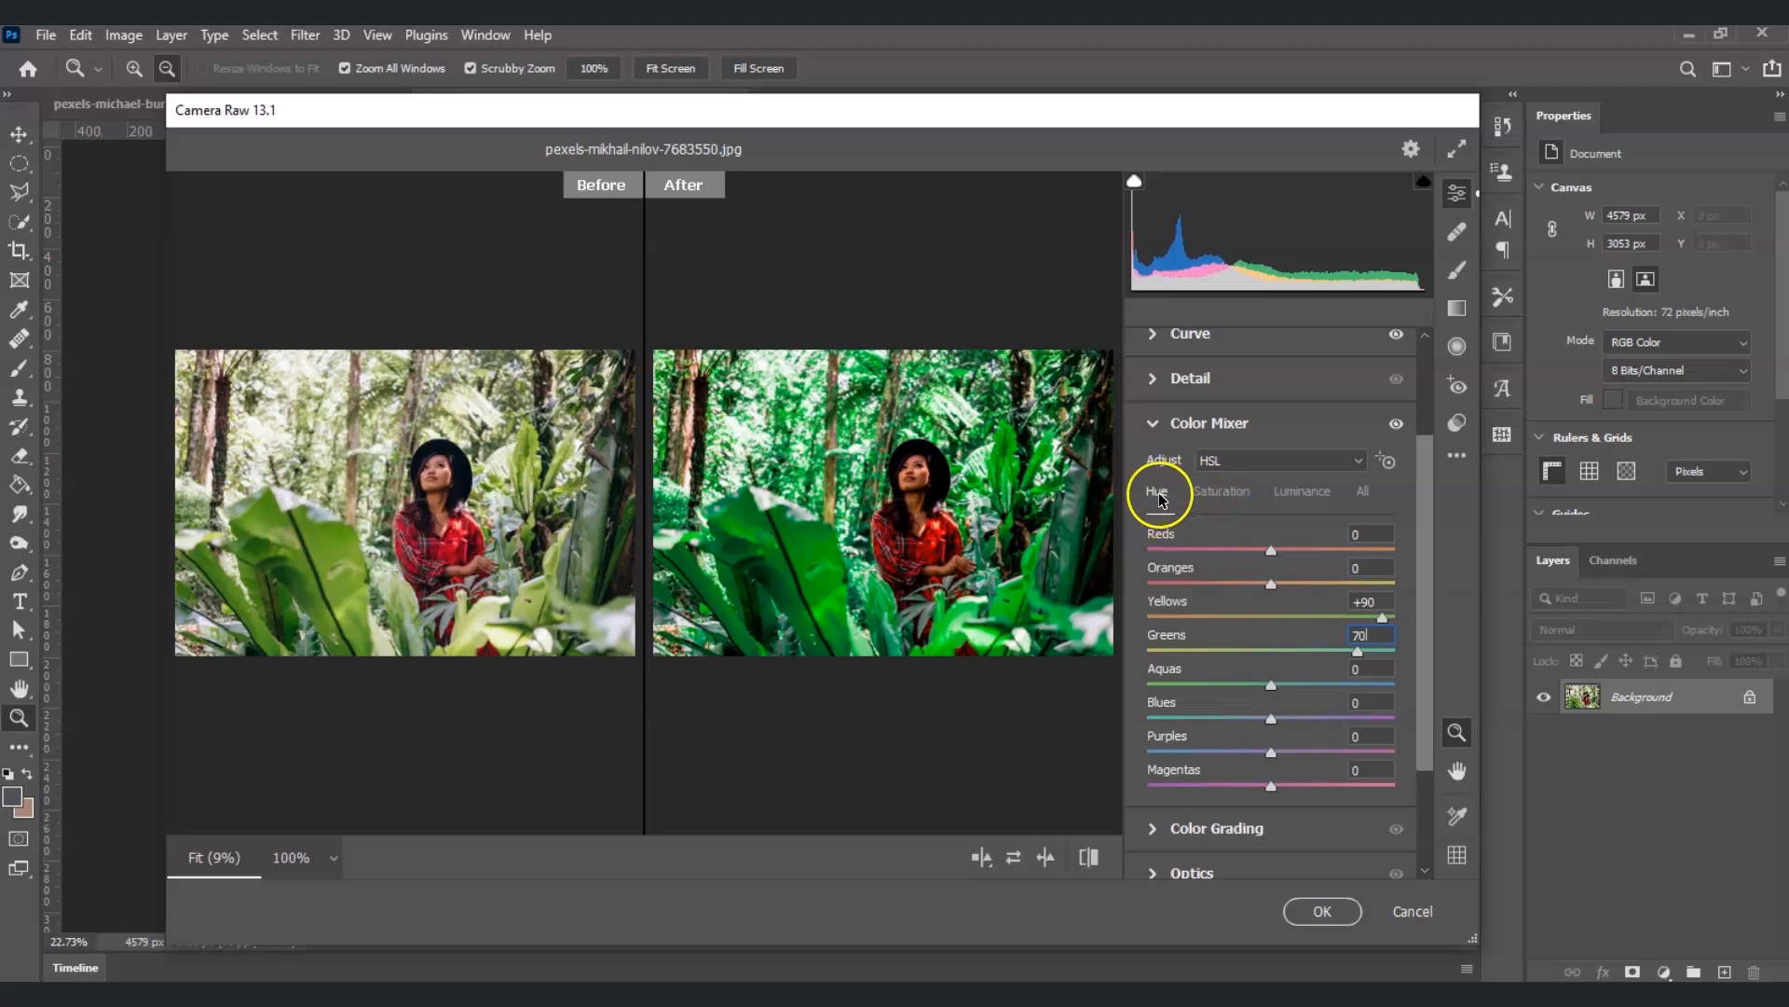
Step: Reduce the Color Mixer saturation by setting Oranges to -25, Yellows to -100 and Greens to -30
{"action": "left_click", "coordinate": [1232, 494]}
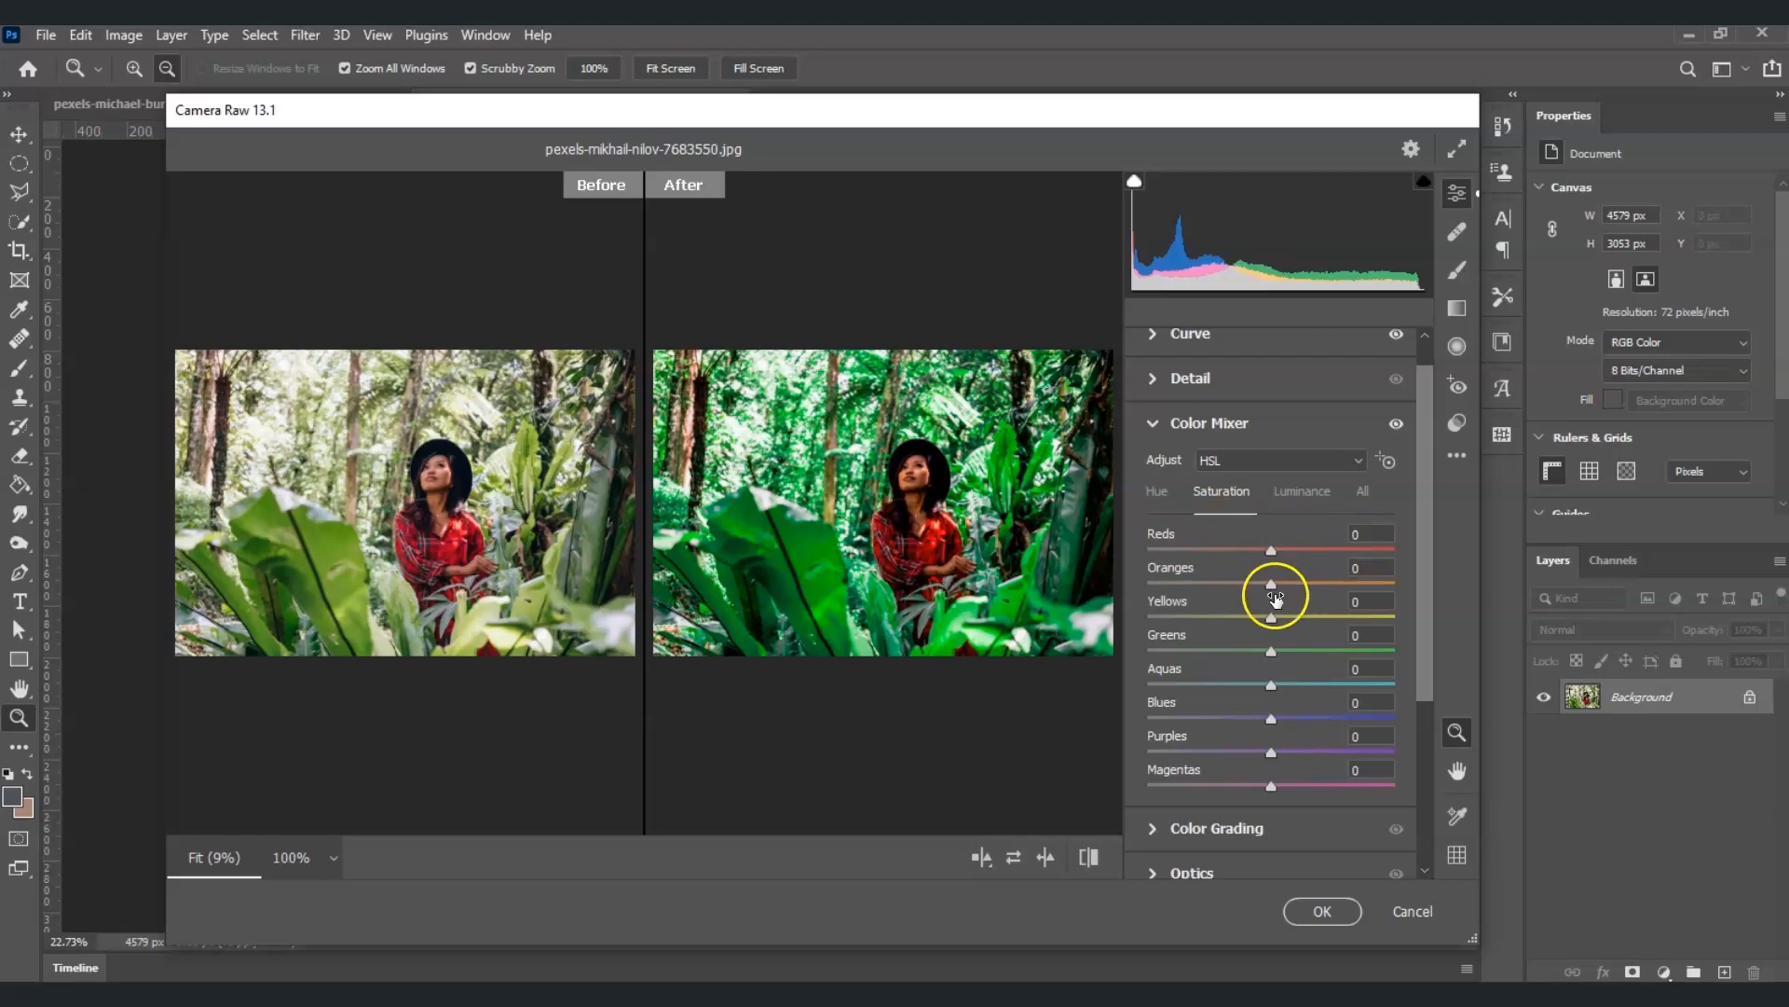
{"action": "left_click_drag", "start_coordinate": [1362, 568], "coordinate": [1302, 579]}
{"action": "left_click_drag", "start_coordinate": [1271, 618], "coordinate": [1102, 636]}
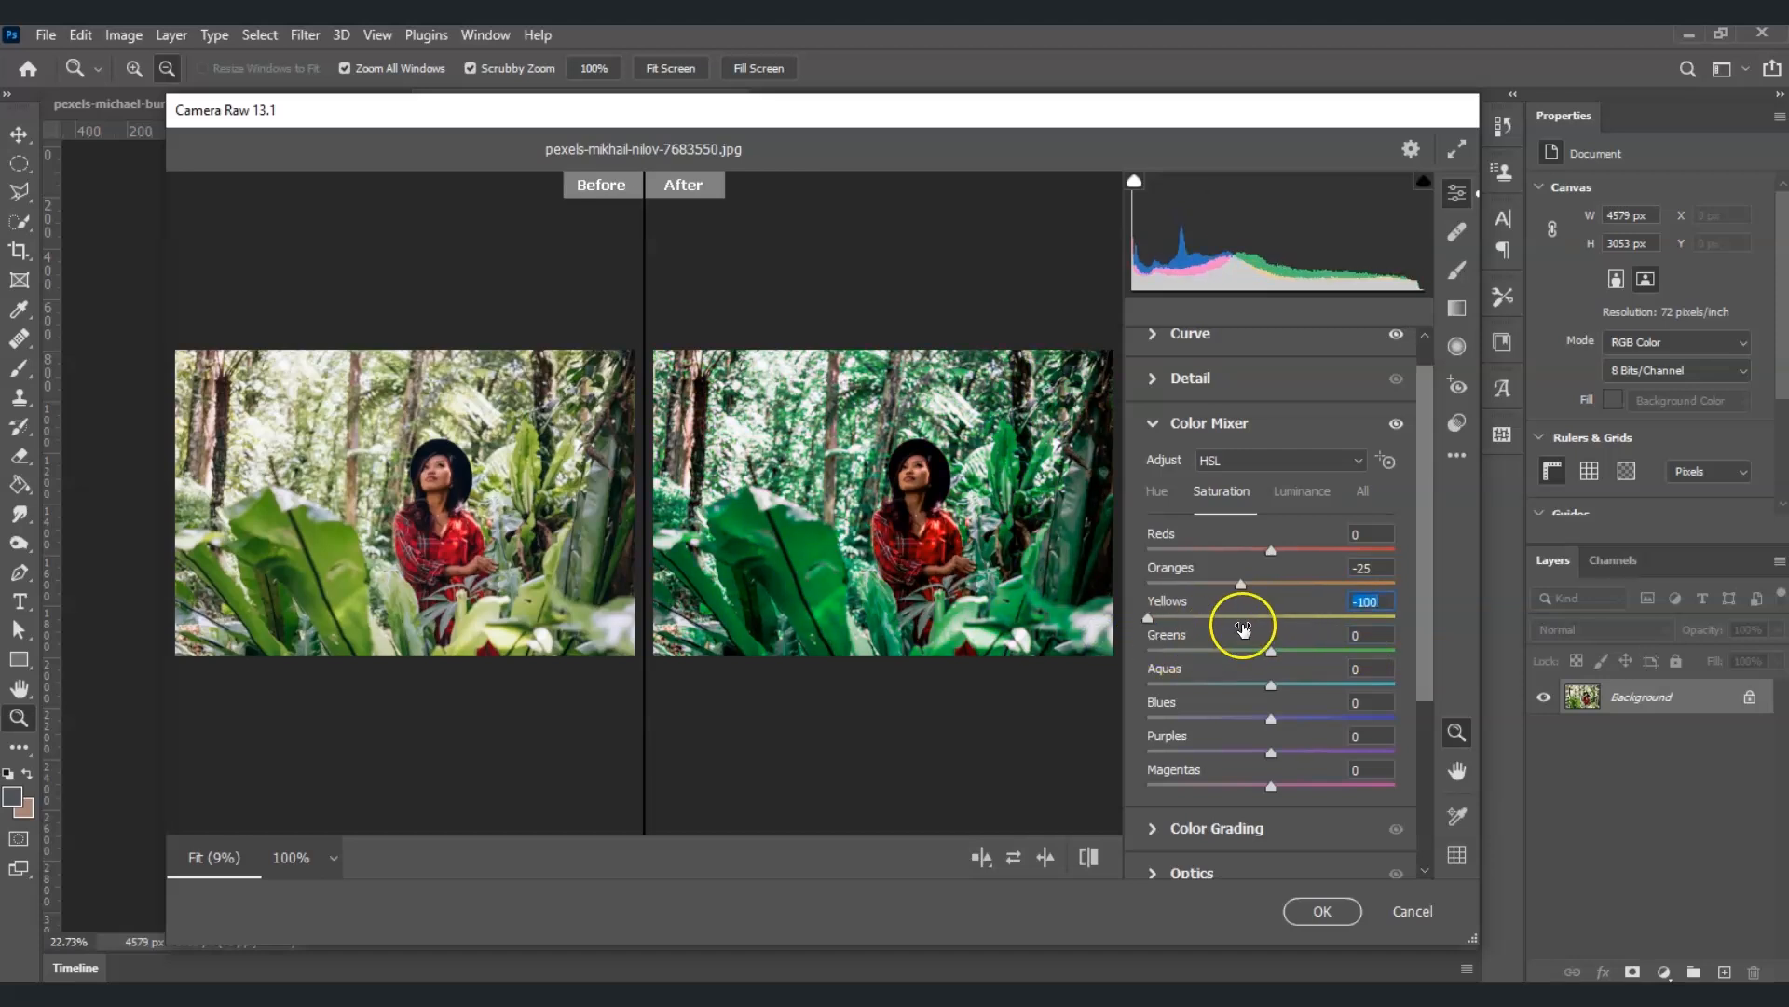
{"action": "left_click", "coordinate": [1307, 653]}
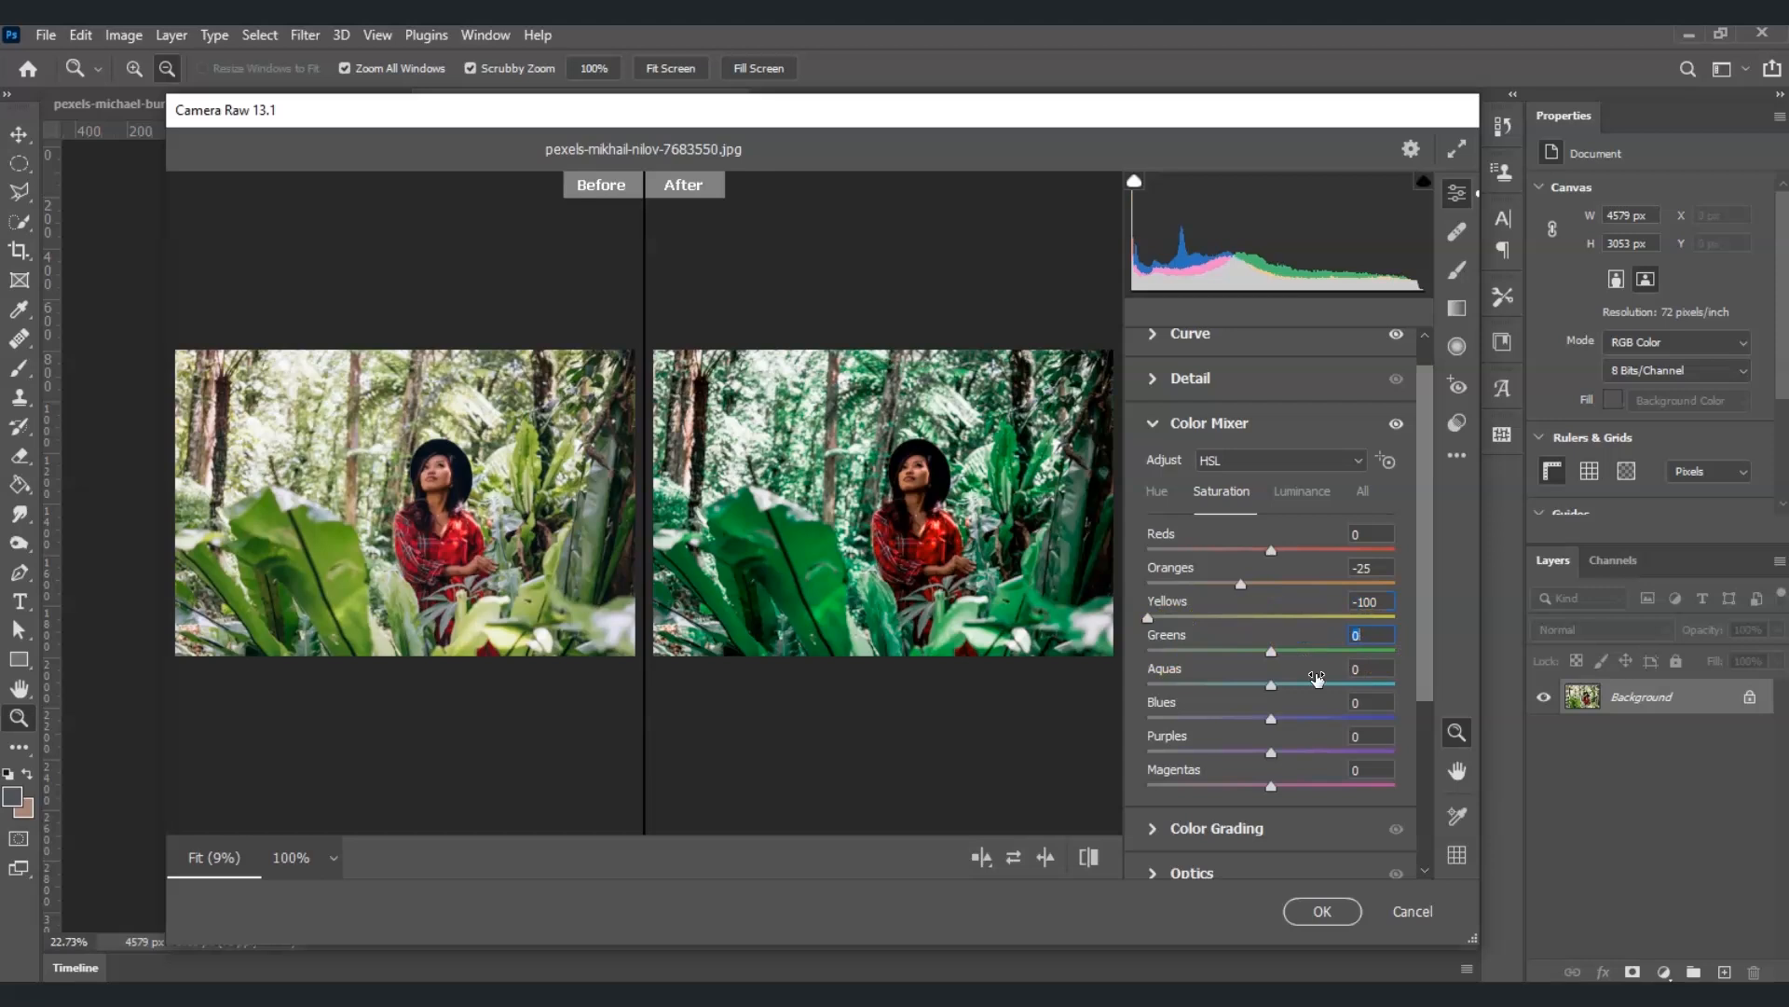
{"action": "type", "text": "-30"}
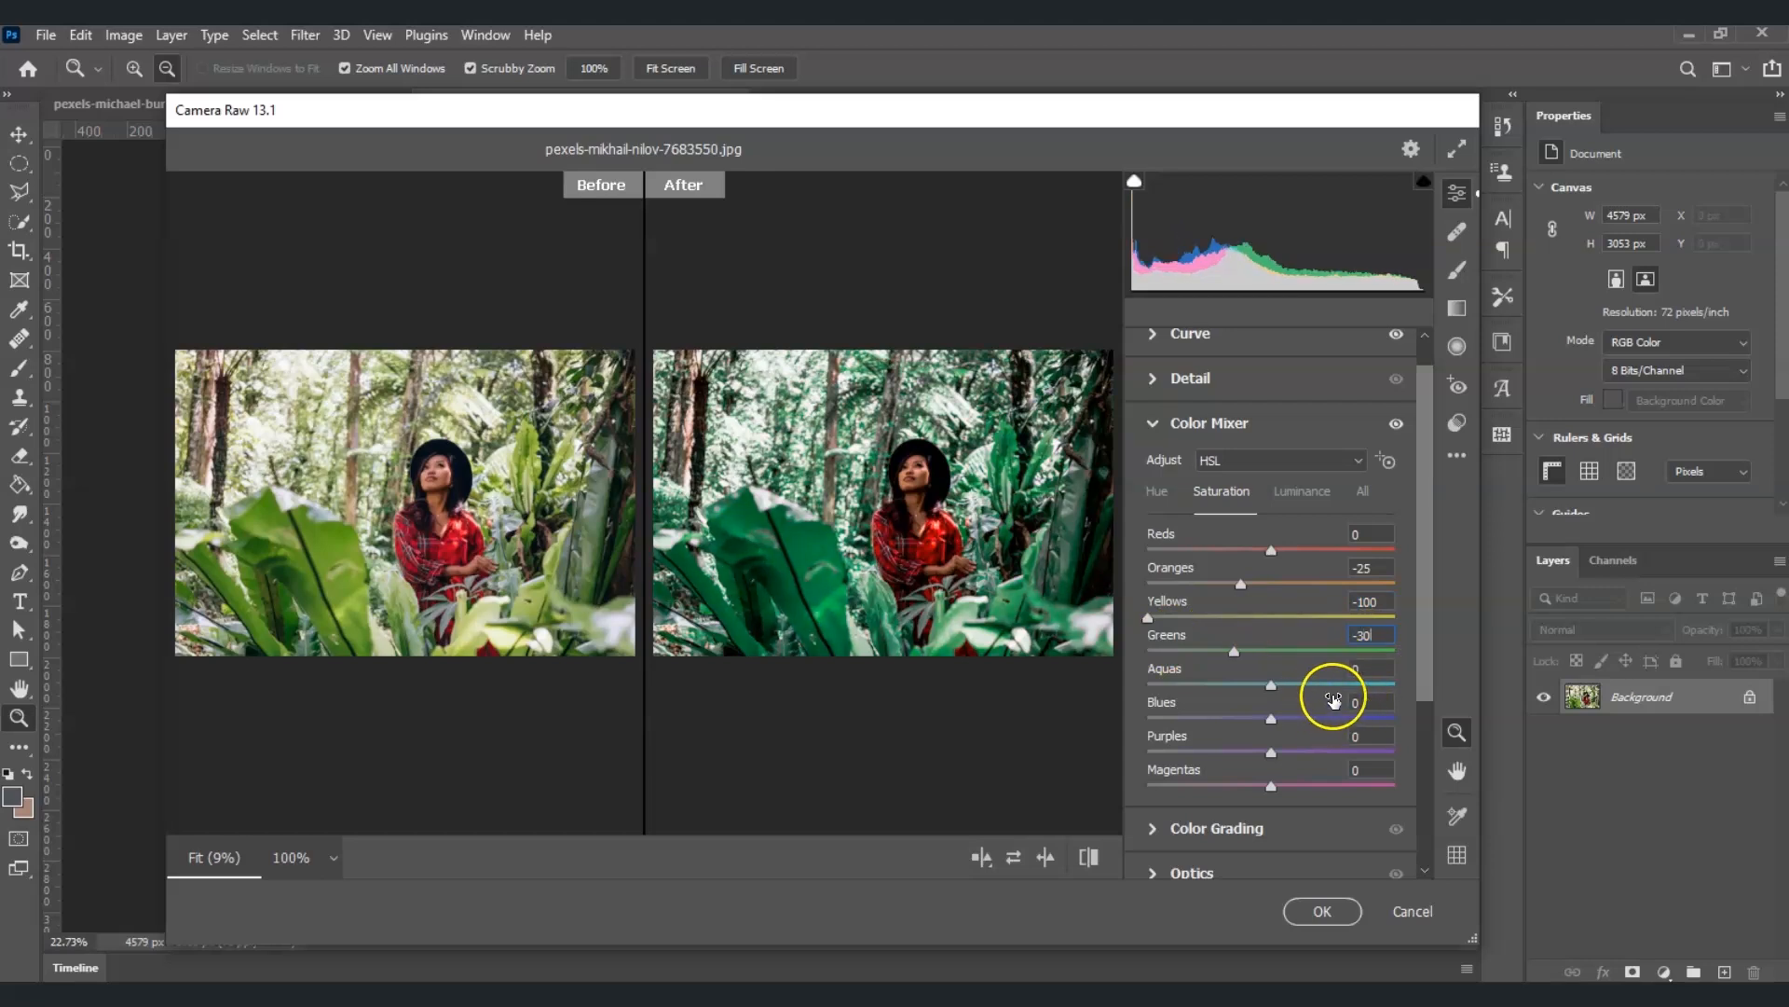
Step: Set the Color Mixer saturation of Aquas, Blues, Purples and Magentas to -30 each
{"action": "left_click_drag", "start_coordinate": [1367, 670], "coordinate": [1297, 684]}
{"action": "type", "text": "-30"}
{"action": "left_click_drag", "start_coordinate": [1385, 706], "coordinate": [1256, 714]}
{"action": "type", "text": "-"}
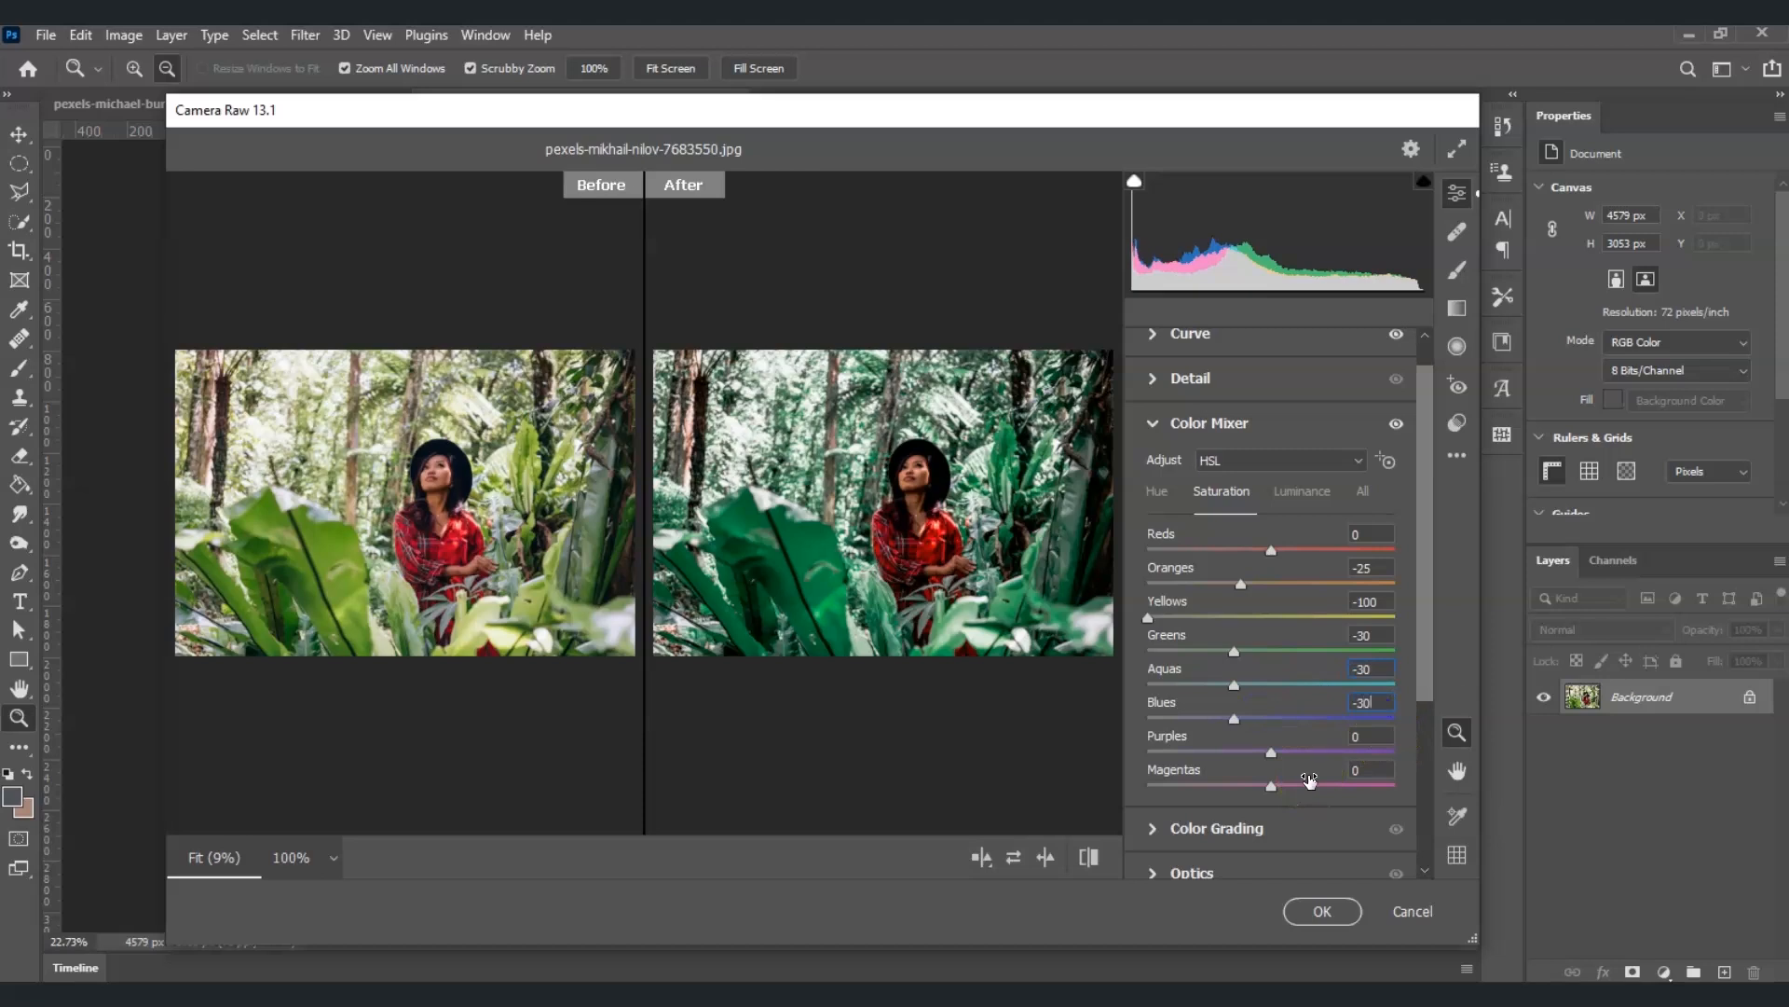
{"action": "left_click_drag", "start_coordinate": [1378, 741], "coordinate": [1226, 785]}
{"action": "type", "text": "-3"}
{"action": "left_click_drag", "start_coordinate": [1370, 771], "coordinate": [1298, 790]}
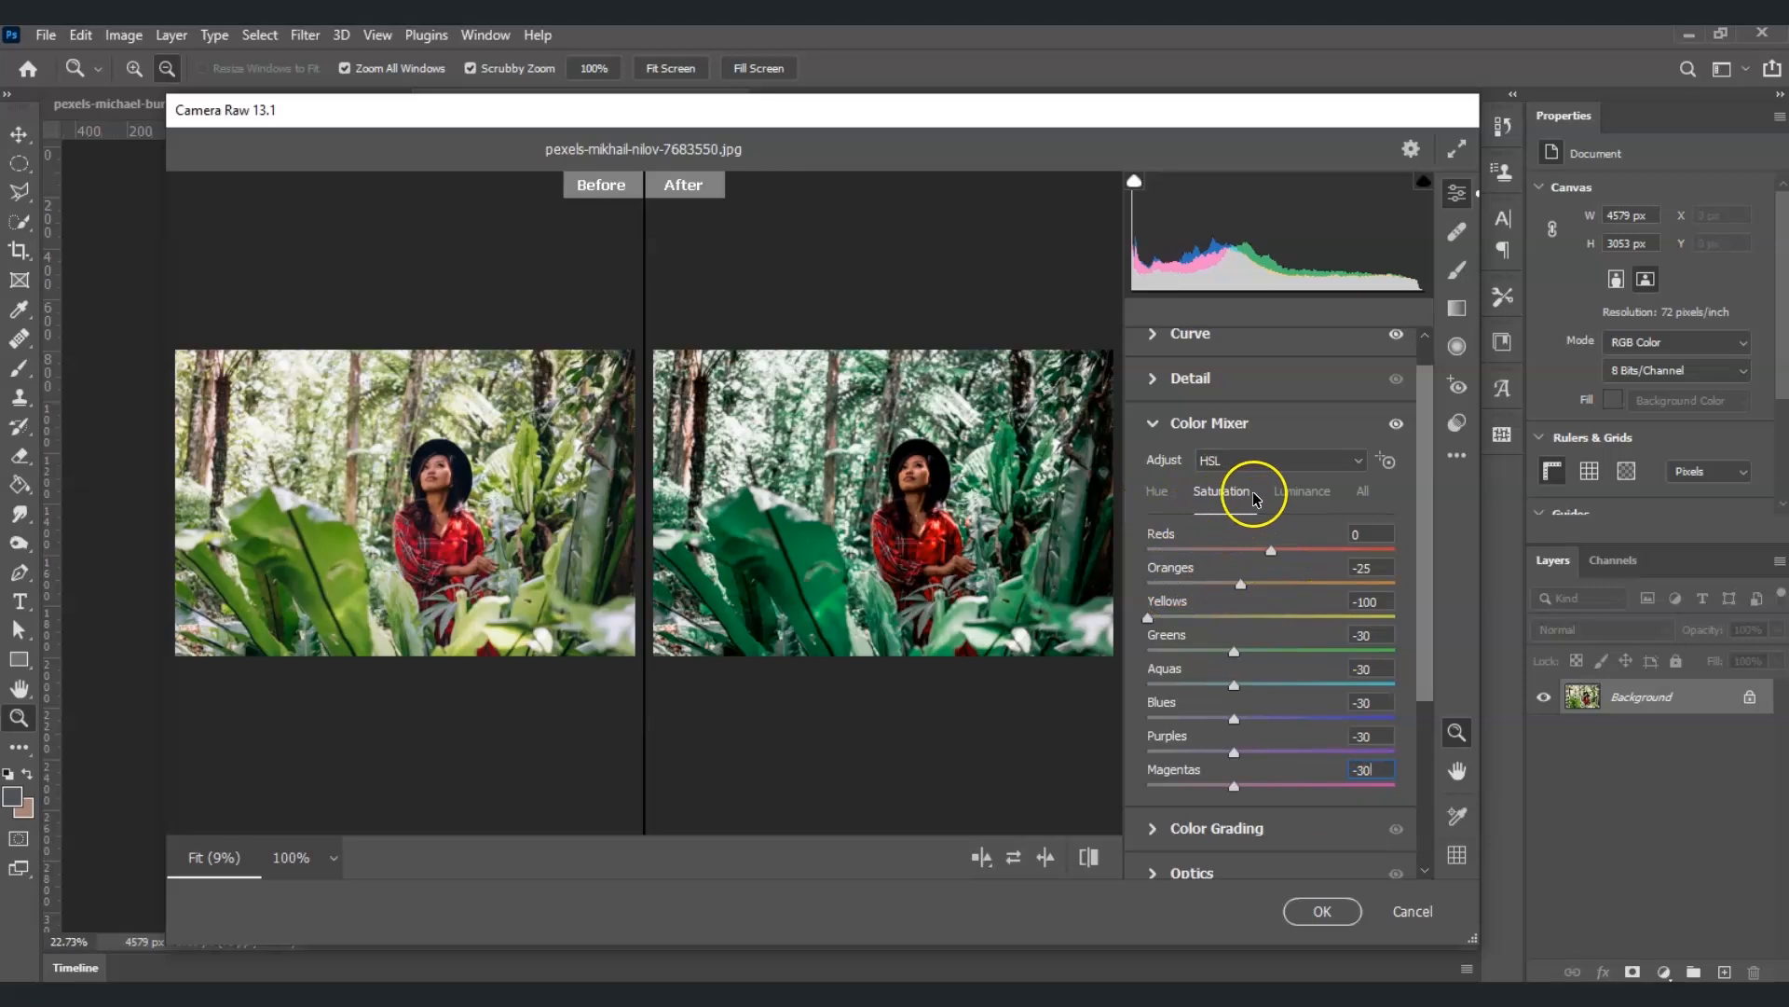
Step: Set the Color Mixer luminance to +10 for Reds, +10 for Oranges and -100 for Greens, and collapse the Color Mixer adjustments
{"action": "left_click", "coordinate": [1305, 496]}
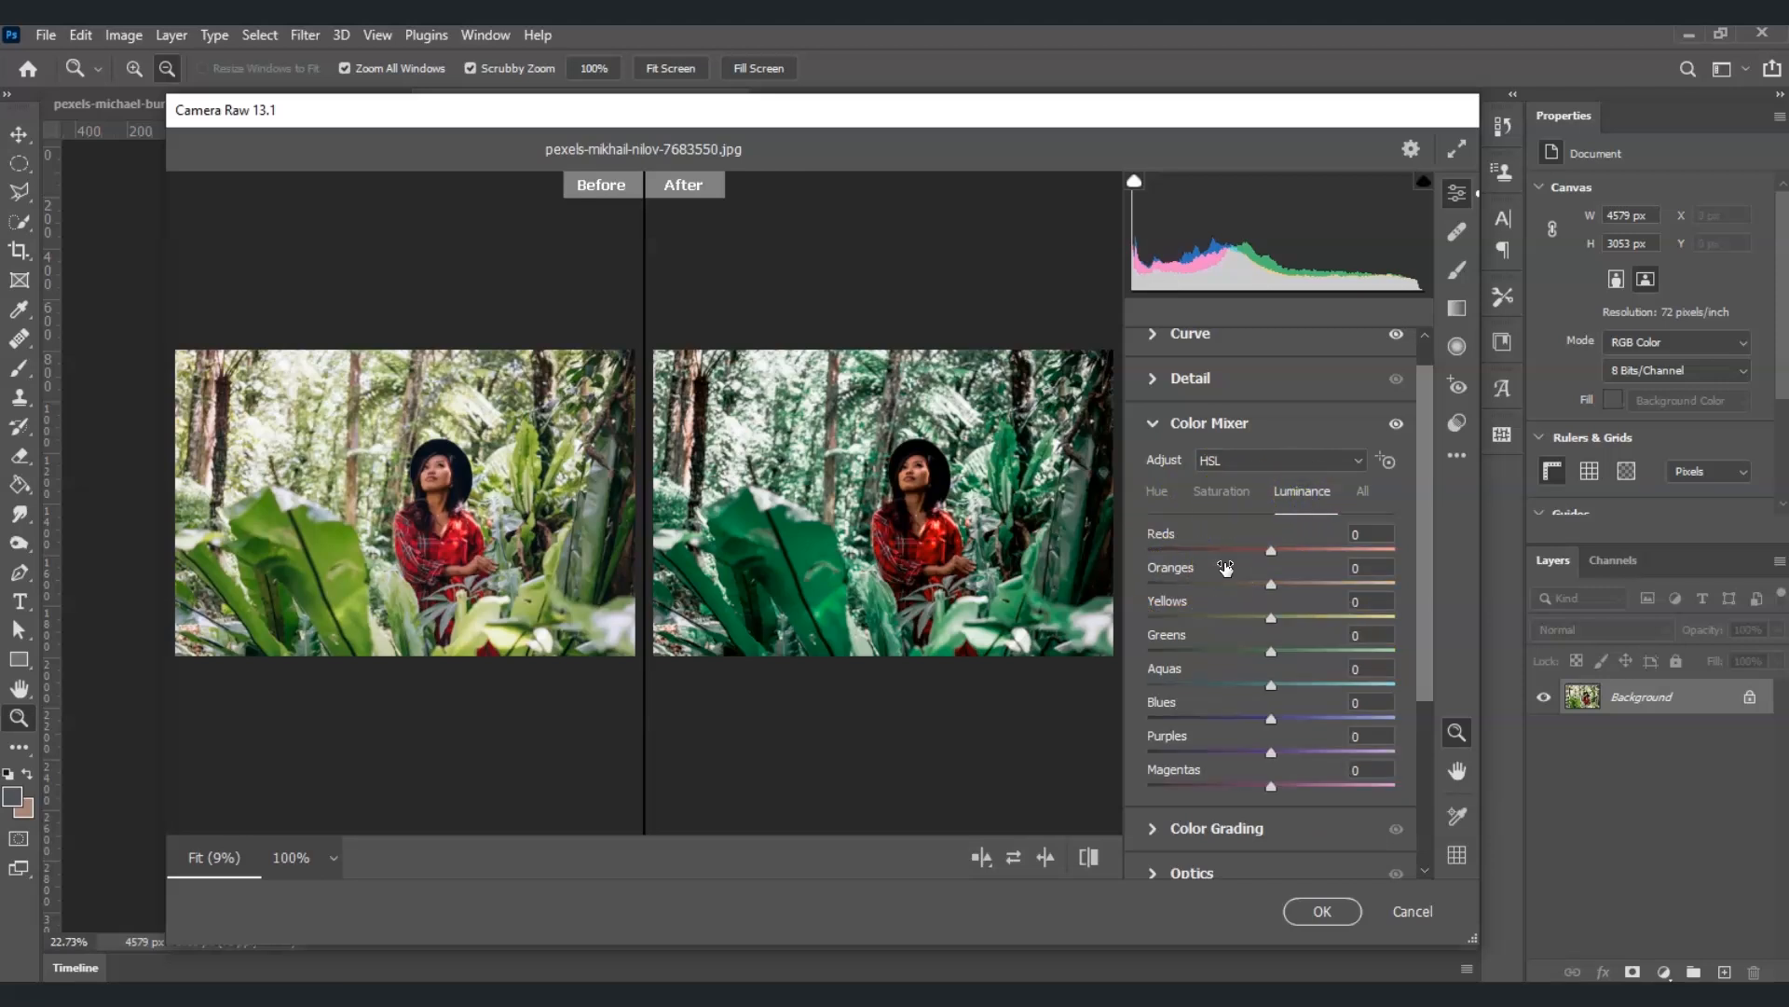
{"action": "left_click", "coordinate": [1274, 552]}
{"action": "type", "text": "10"}
{"action": "left_click", "coordinate": [1365, 571]}
{"action": "type", "text": "10"}
{"action": "left_click", "coordinate": [1241, 642]}
{"action": "left_click", "coordinate": [1361, 638]}
{"action": "type", "text": "-100"}
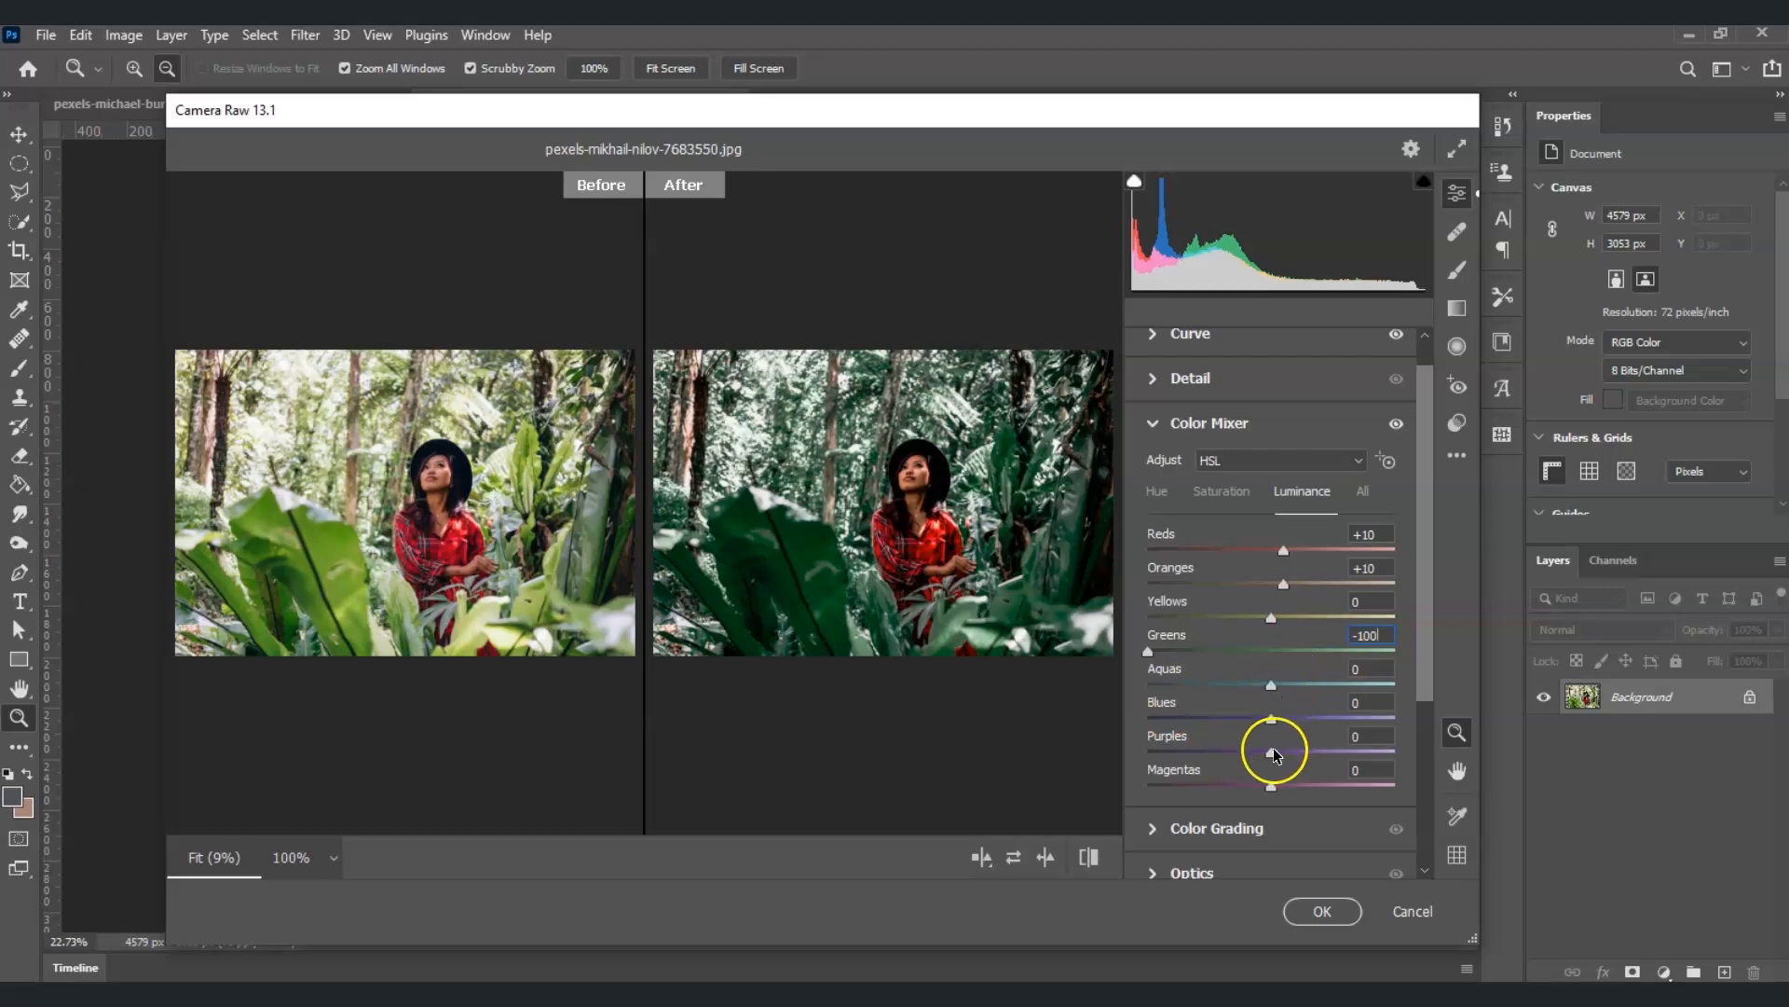
{"action": "left_click", "coordinate": [1164, 427]}
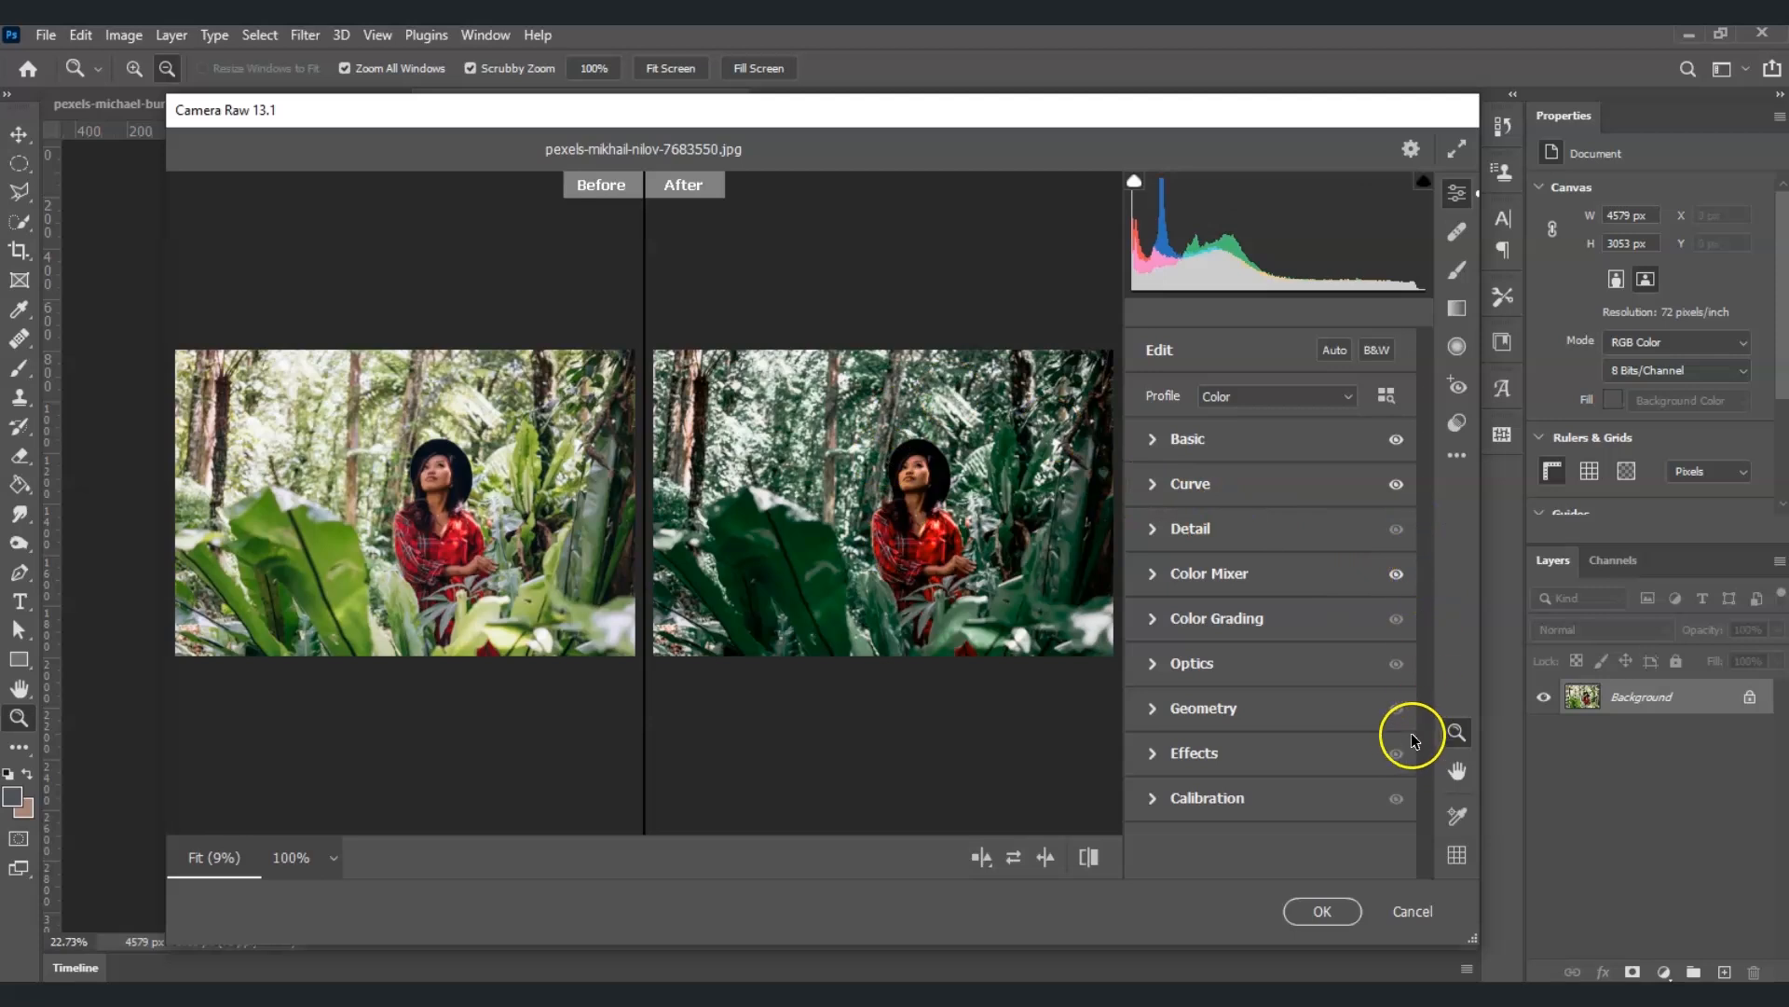
Step: Darken the photo's edges with an Optics Vignette of -90, and collapse the Optics adjustments
{"action": "left_click", "coordinate": [1149, 668]}
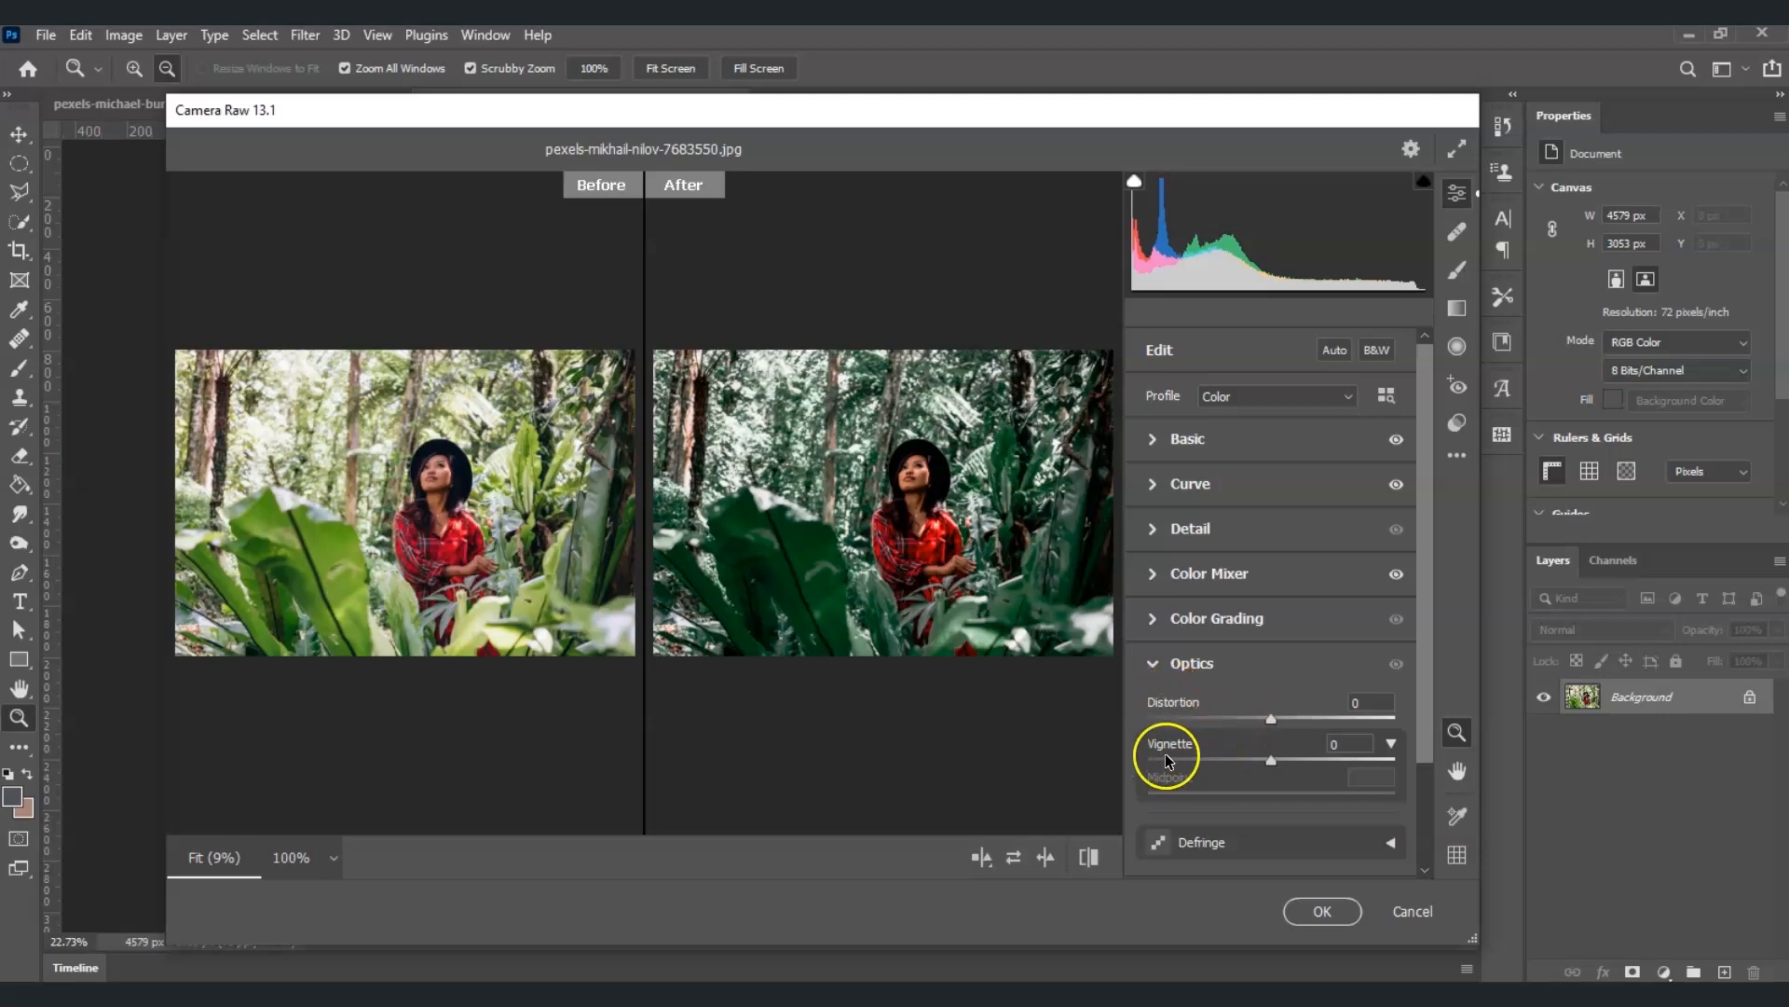
{"action": "left_click", "coordinate": [1338, 746]}
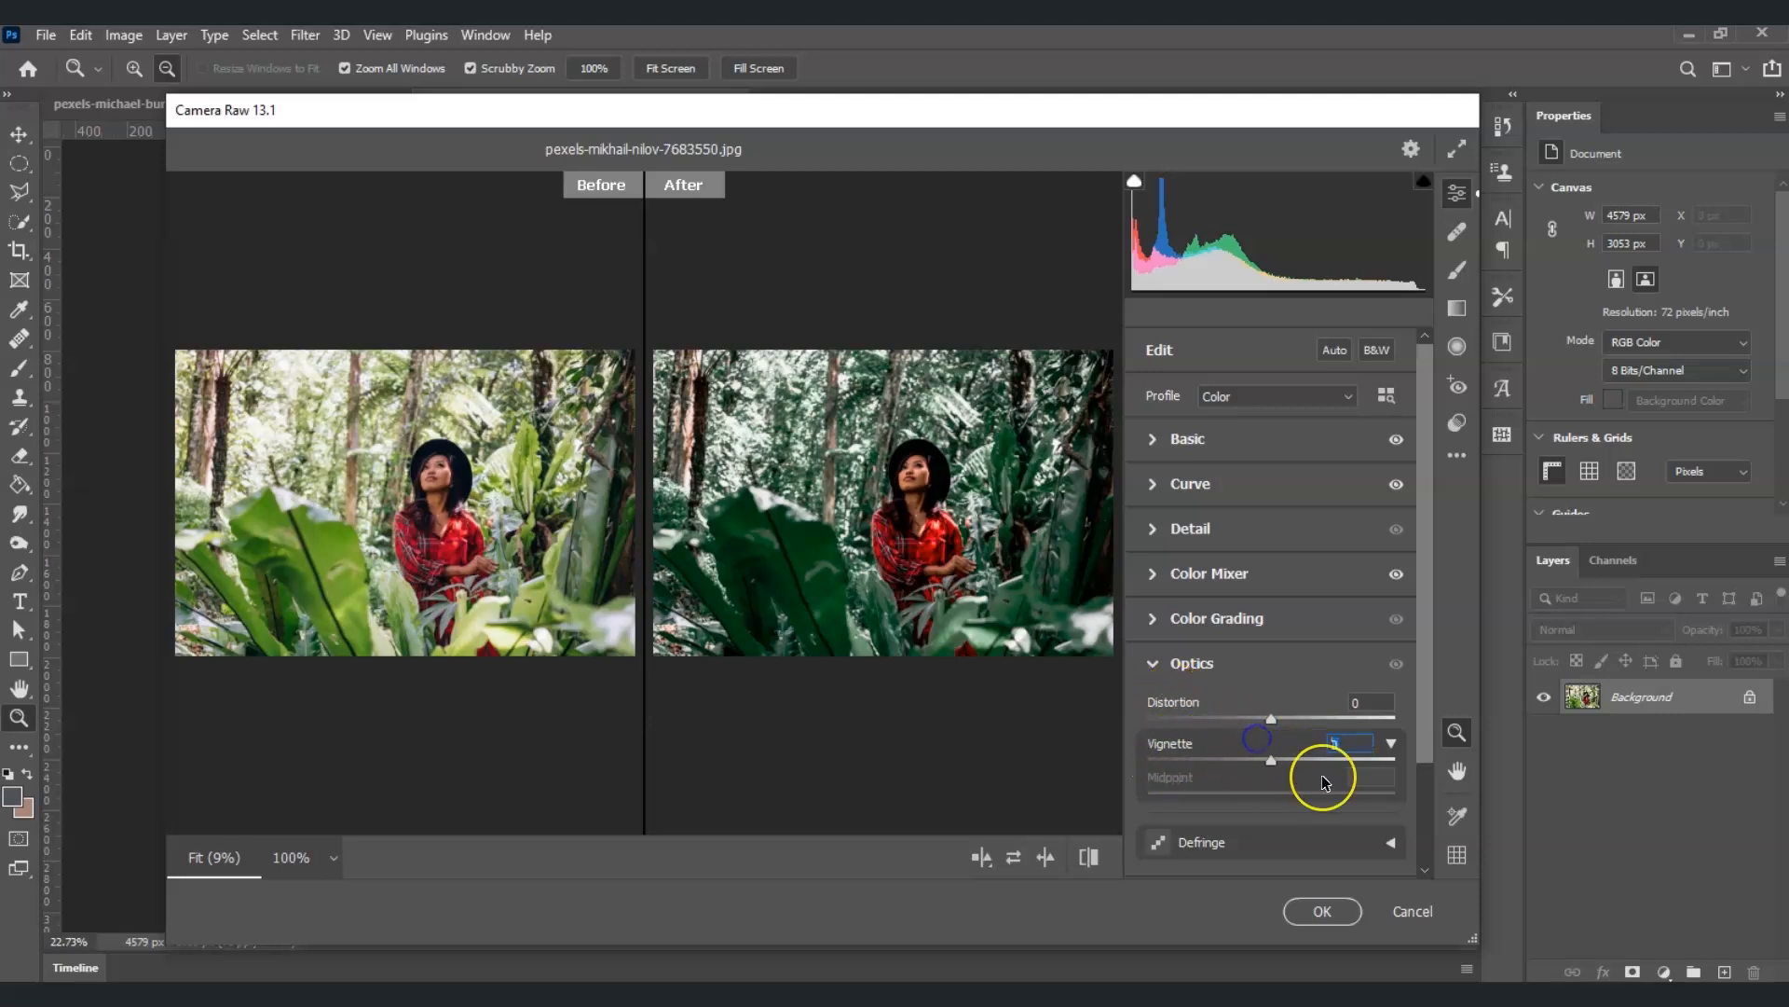
{"action": "type", "text": "-90"}
{"action": "key", "text": "Return"}
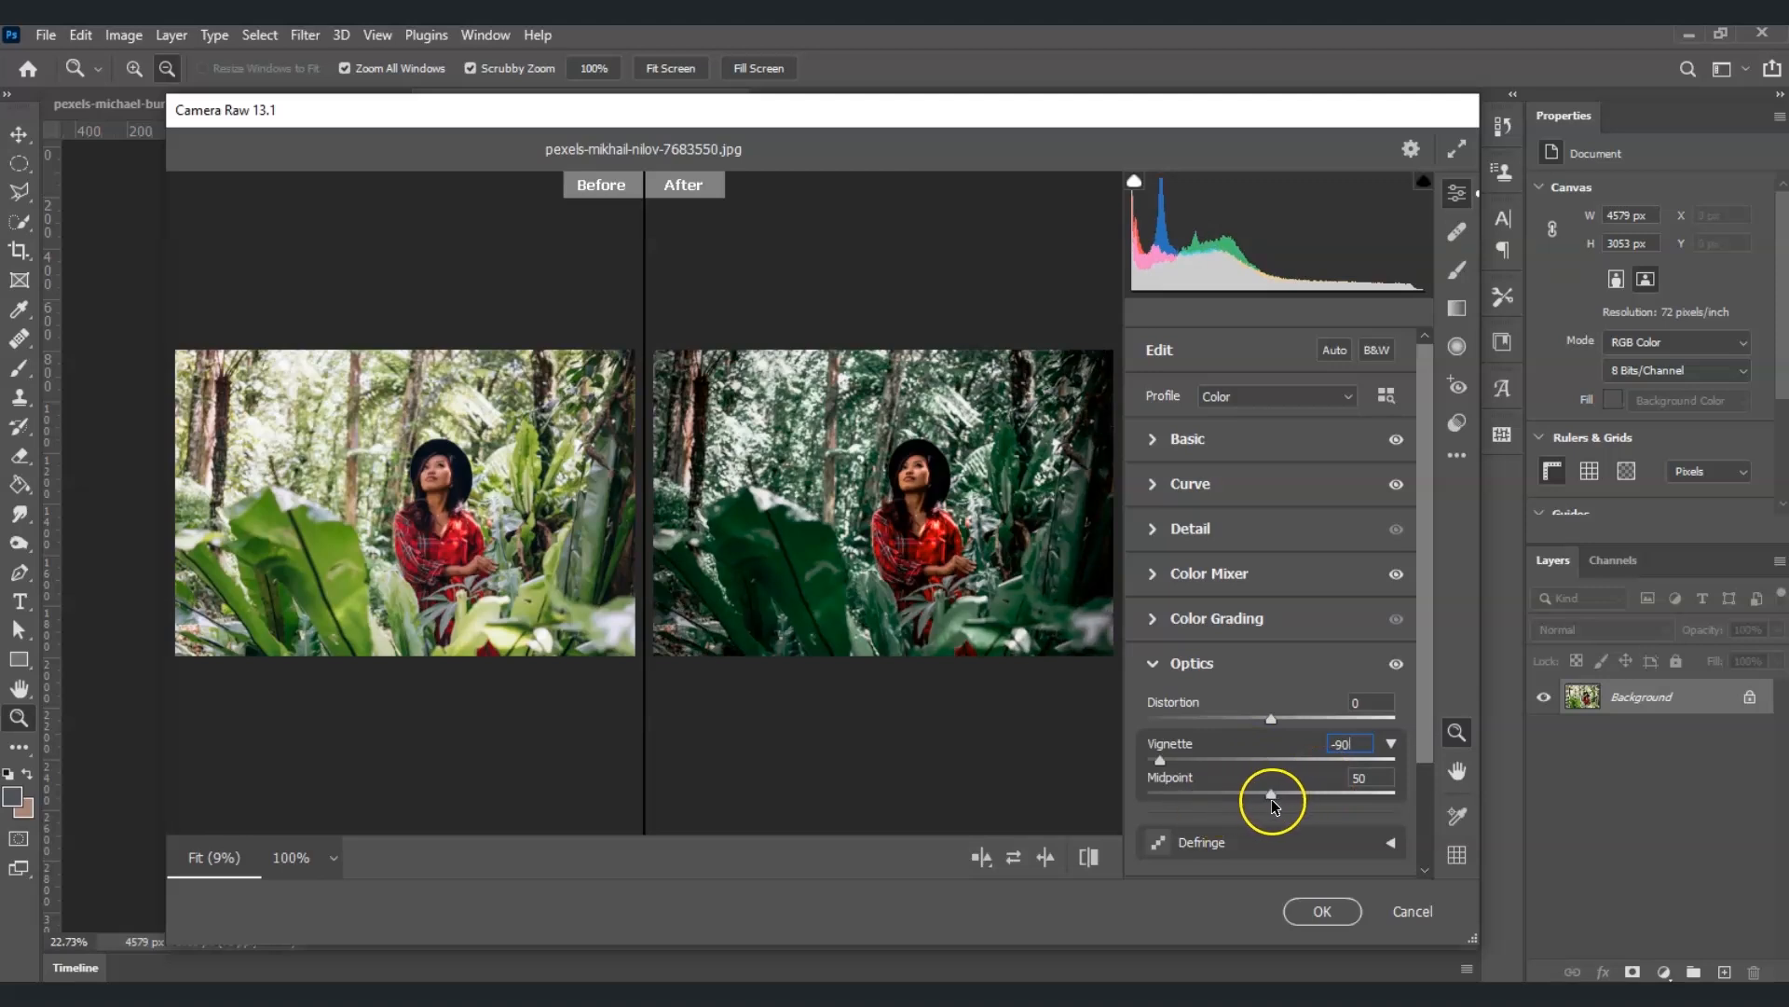
{"action": "left_click_drag", "start_coordinate": [1423, 656], "coordinate": [1423, 694]}
{"action": "left_click", "coordinate": [1161, 573]}
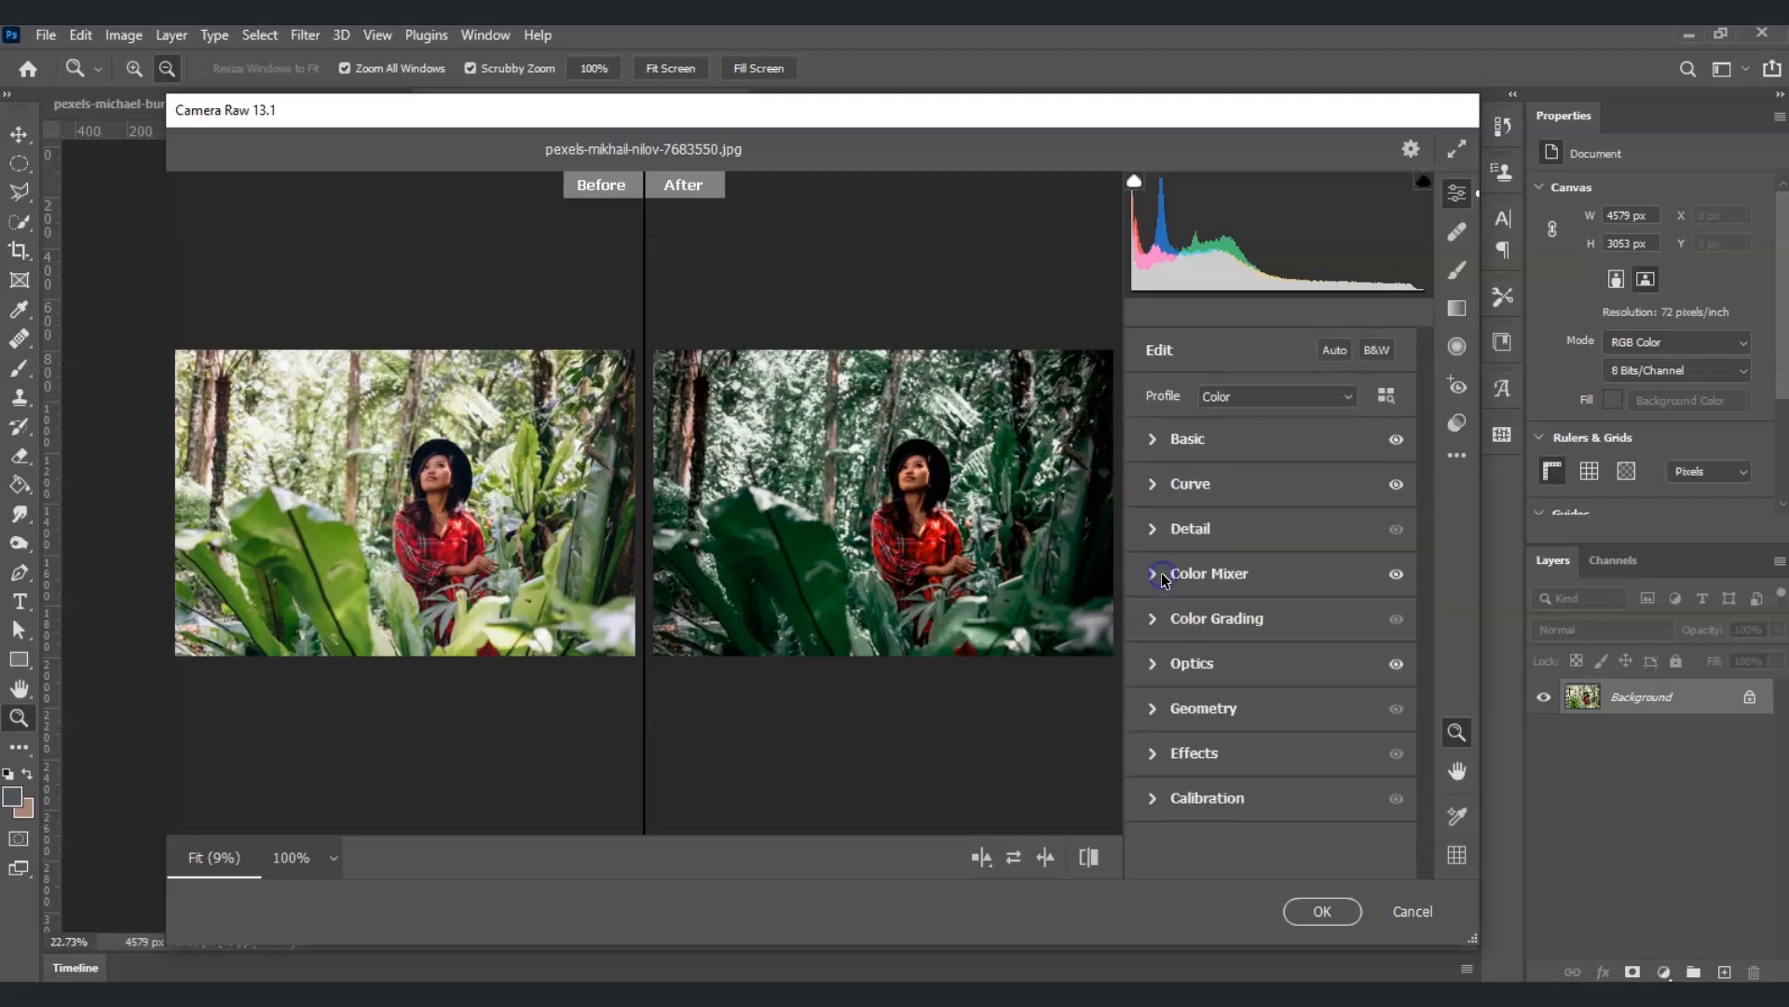
Step: Set the Calibration's Green Primary Hue to -39, and collapse the Calibration adjustments
{"action": "left_click", "coordinate": [1167, 798]}
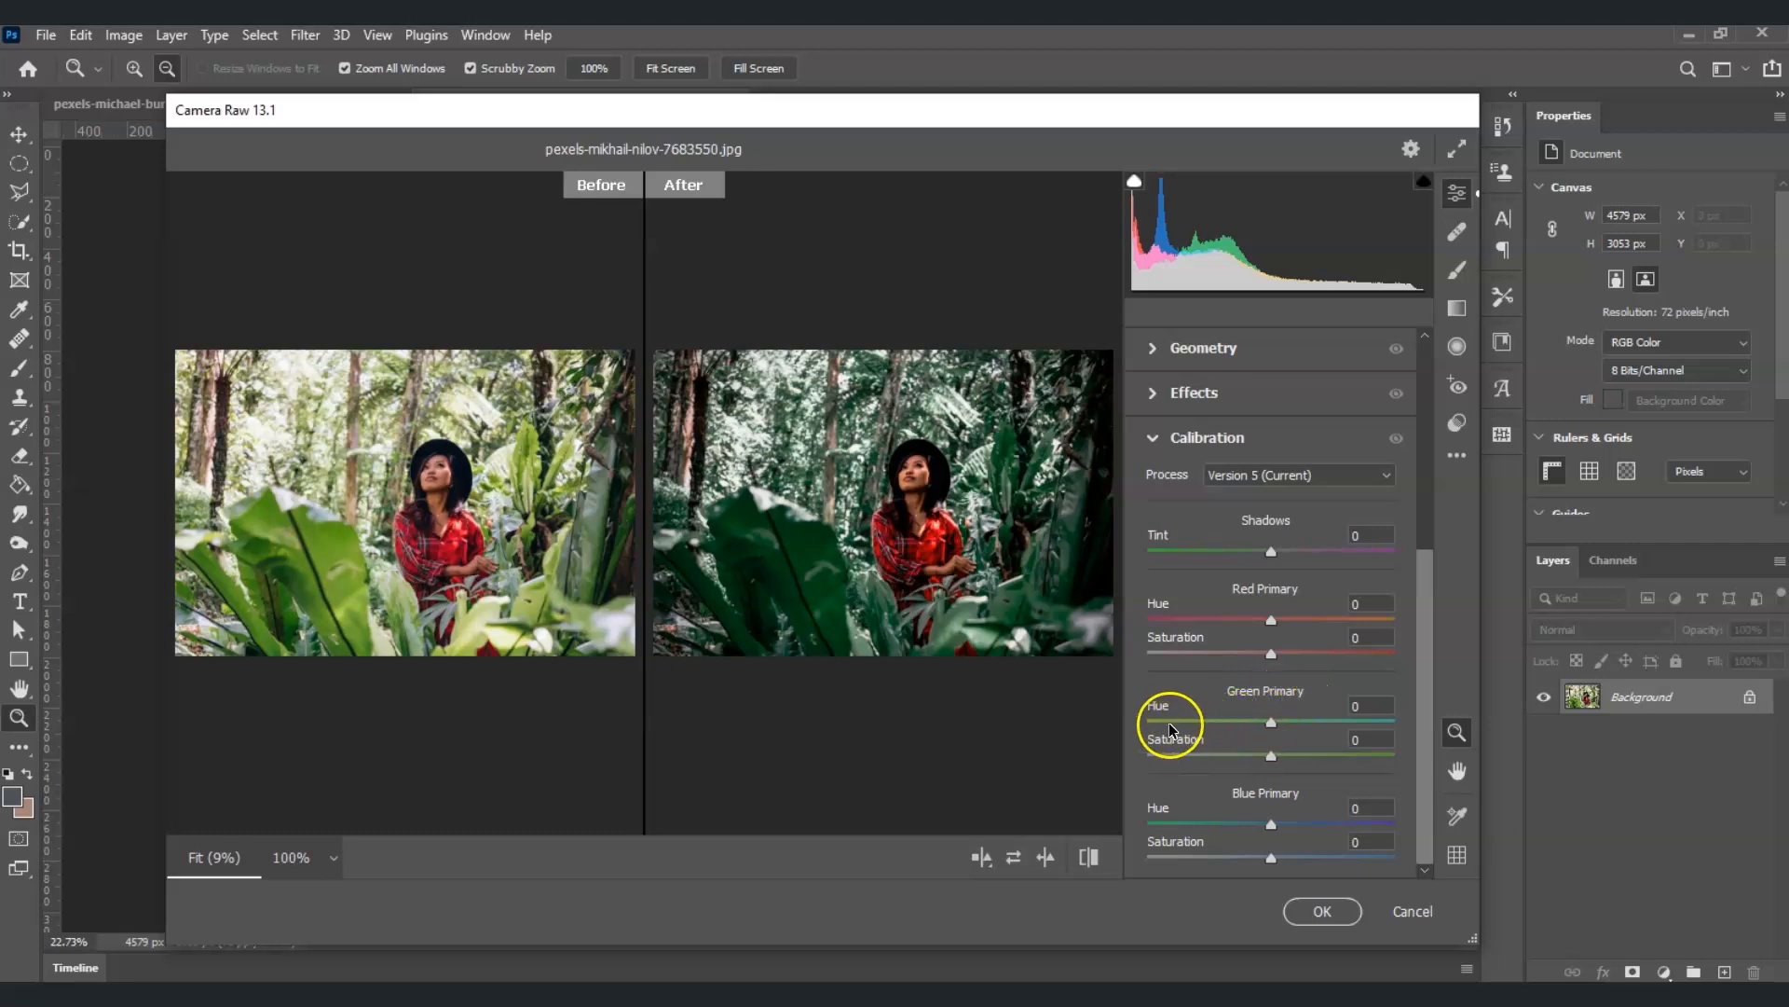
{"action": "left_click_drag", "start_coordinate": [1275, 727], "coordinate": [1234, 736]}
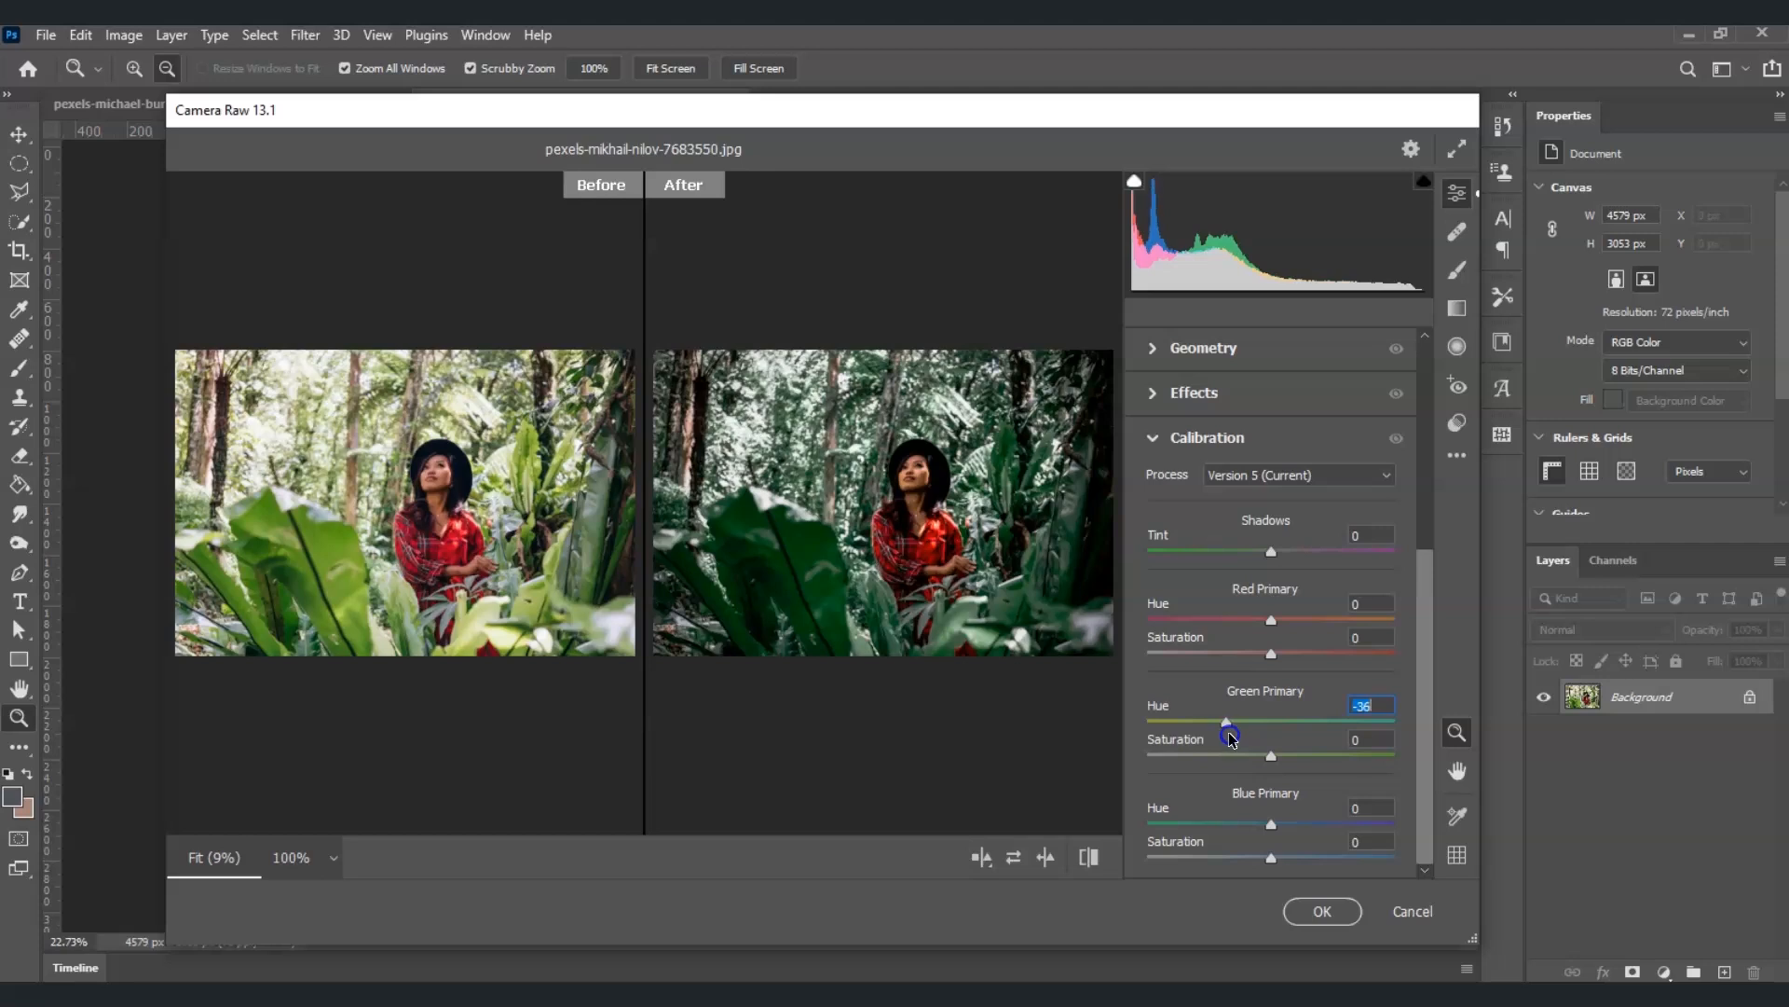
{"action": "left_click_drag", "start_coordinate": [1228, 737], "coordinate": [1225, 736]}
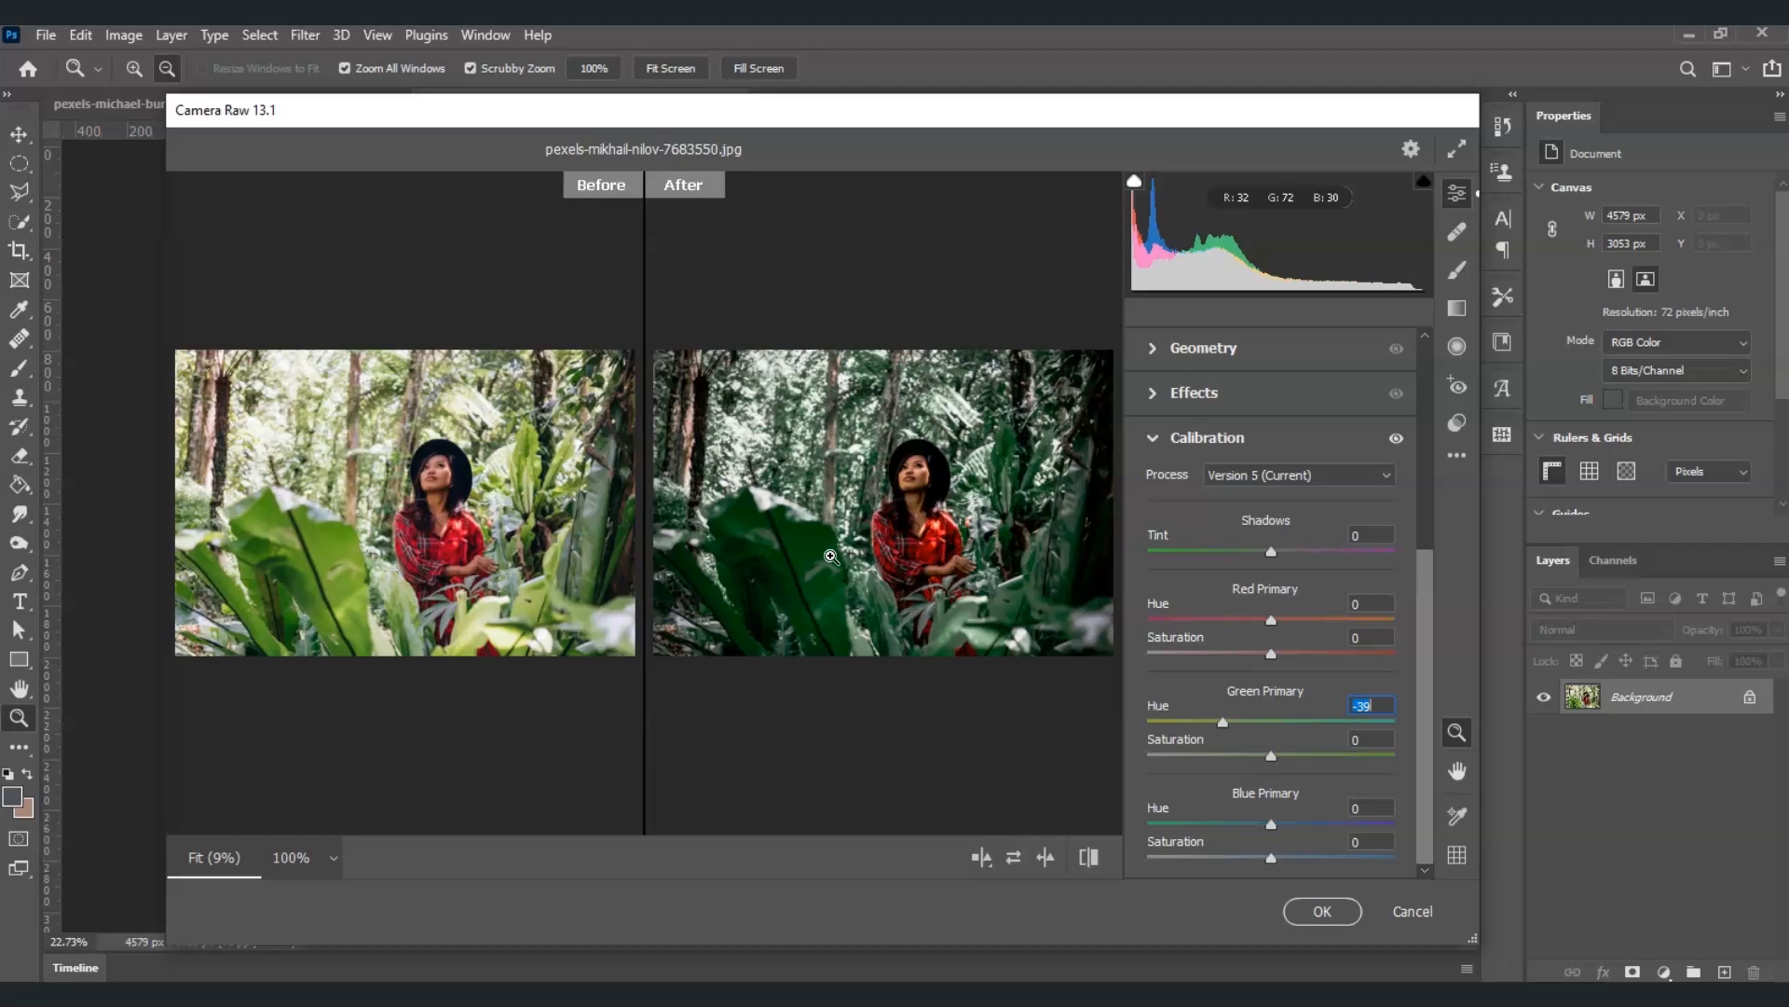
{"action": "left_click", "coordinate": [1154, 438]}
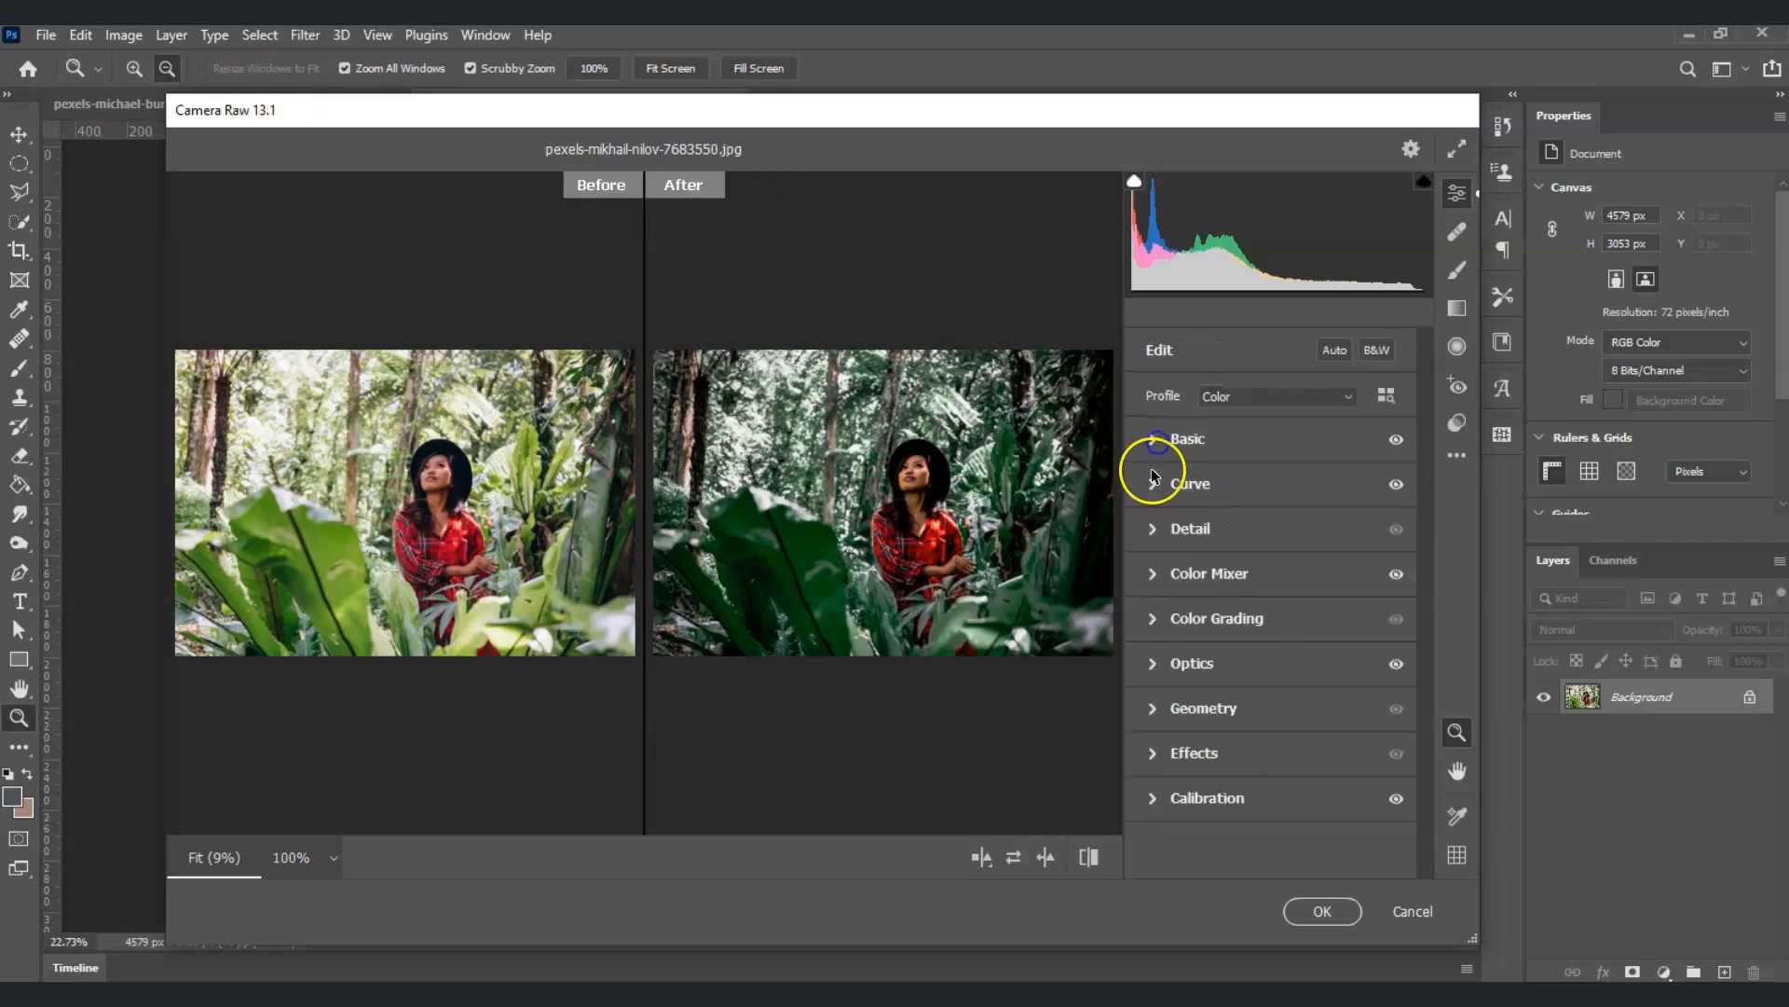
Step: Save the current edit settings as a preset named "Green moody color grade", and apply the filter to the forest portrait
{"action": "left_click", "coordinate": [1460, 459]}
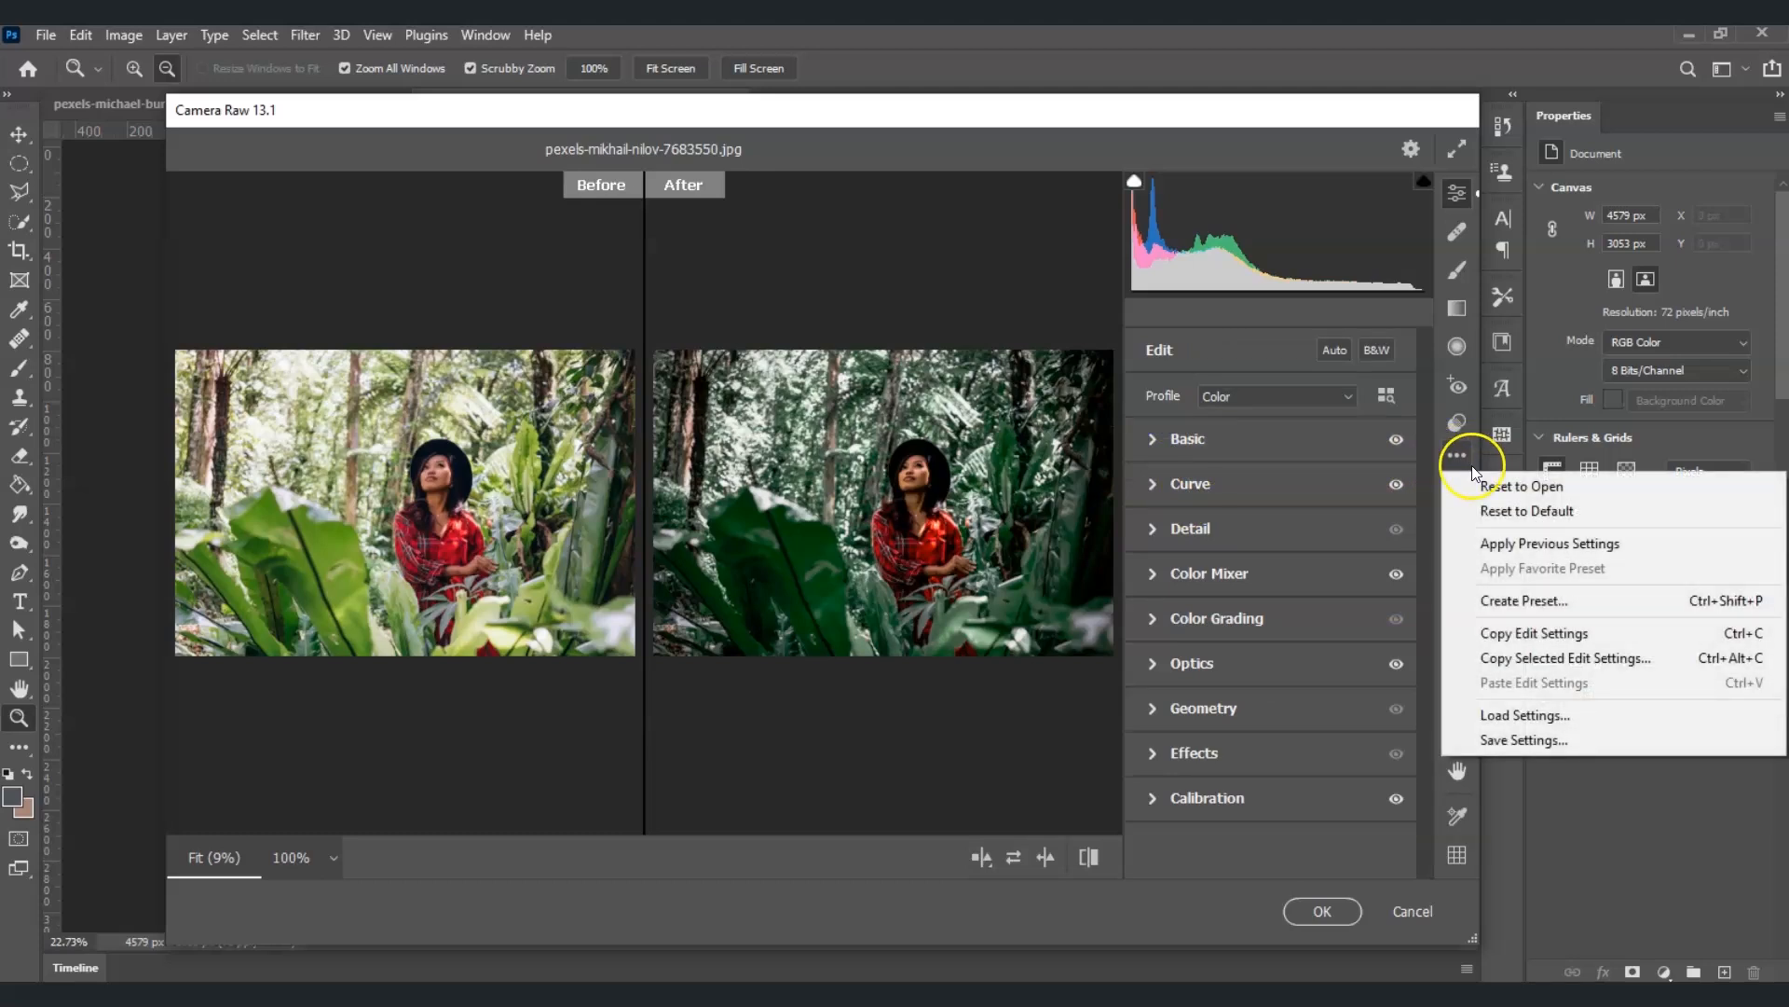
{"action": "left_click", "coordinate": [1525, 601]}
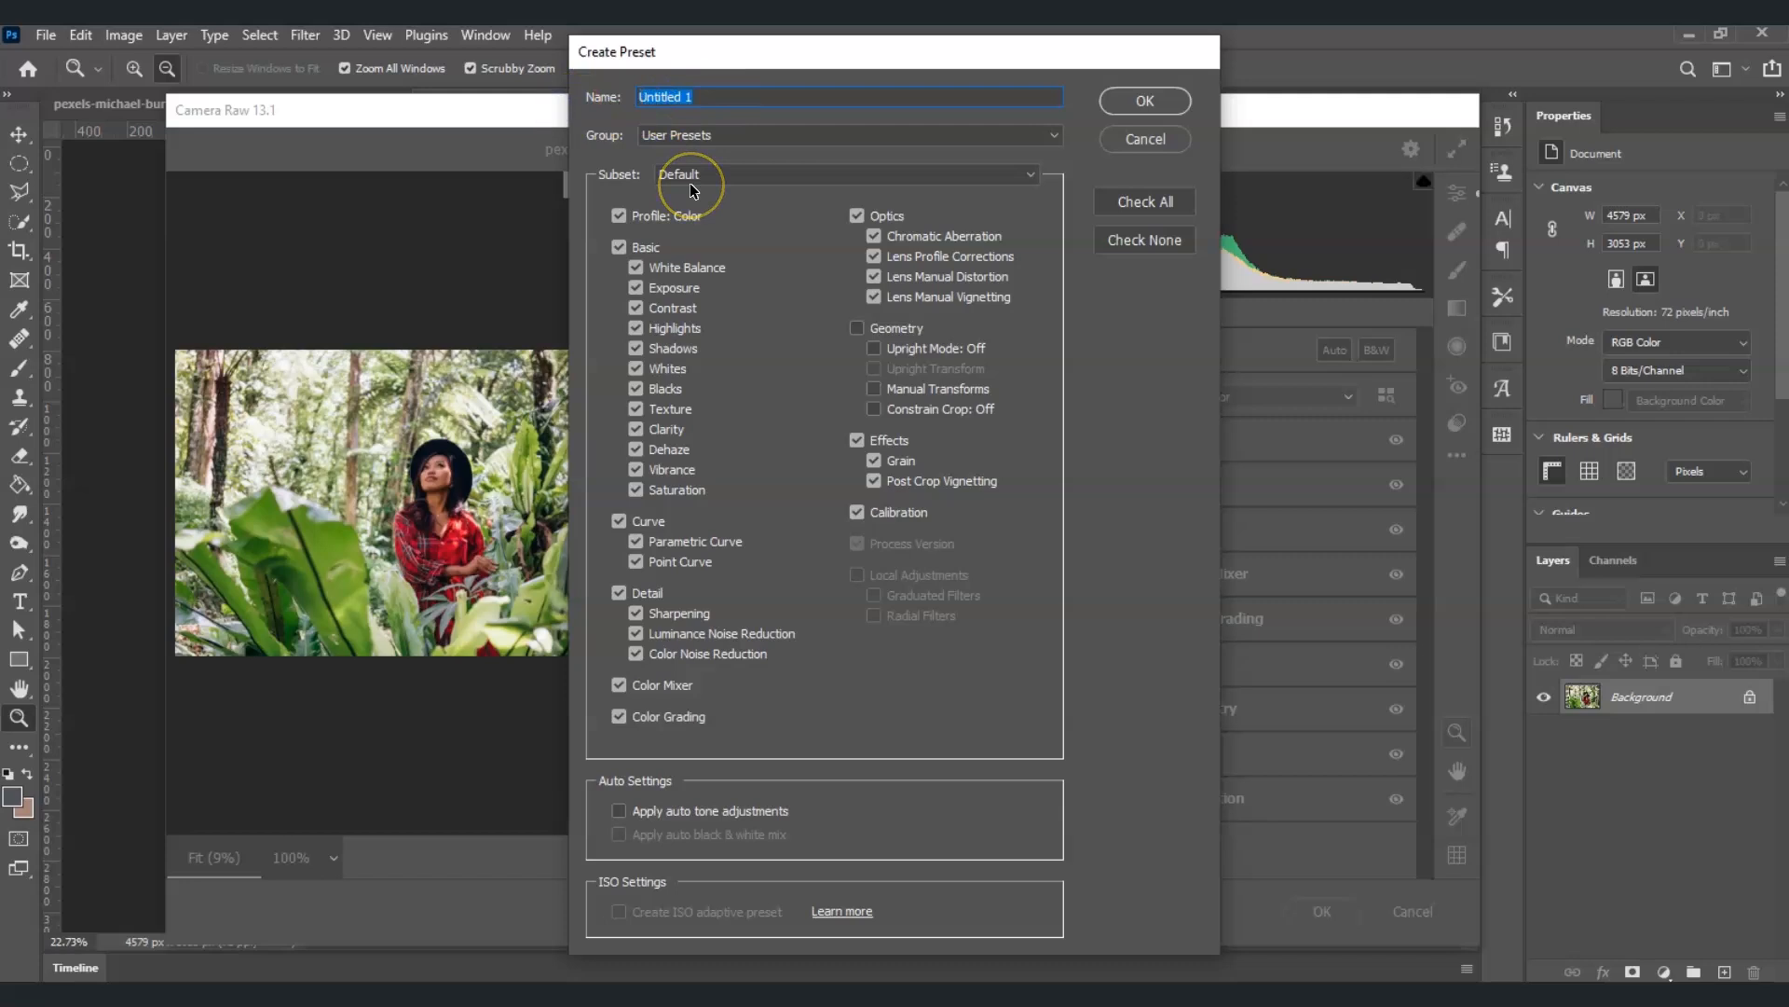
{"action": "type", "text": "Green moody color grade"}
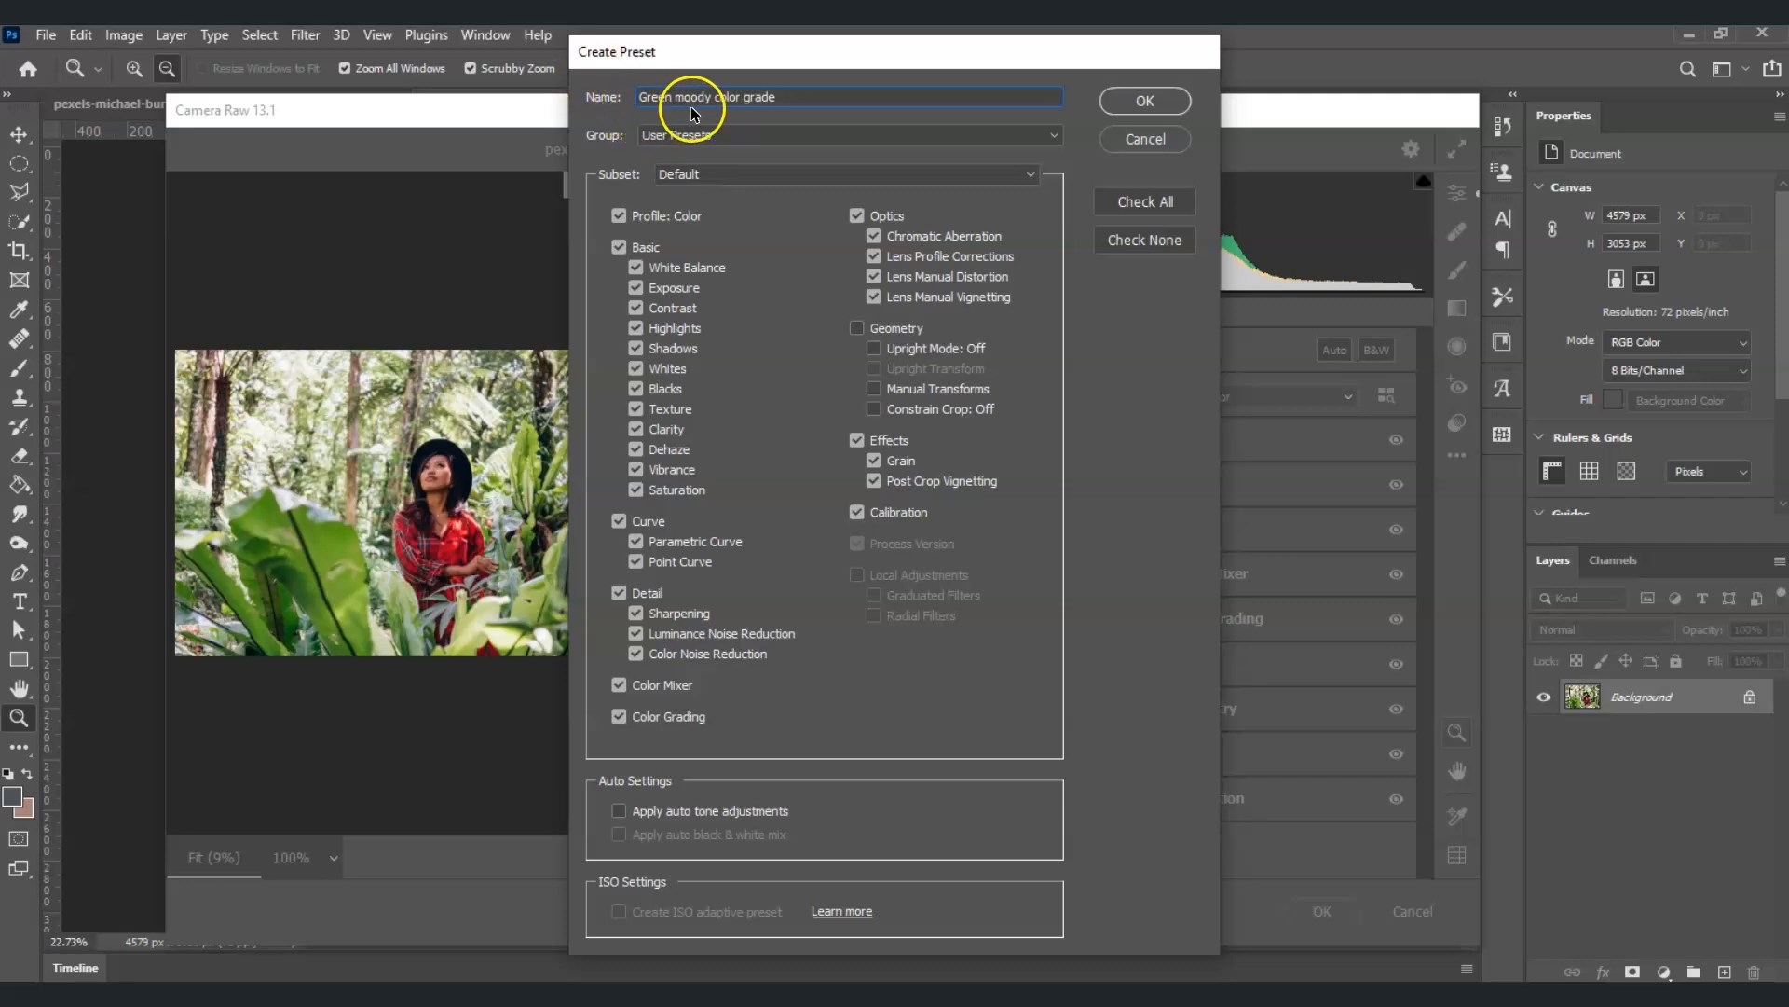
{"action": "left_click", "coordinate": [1177, 107]}
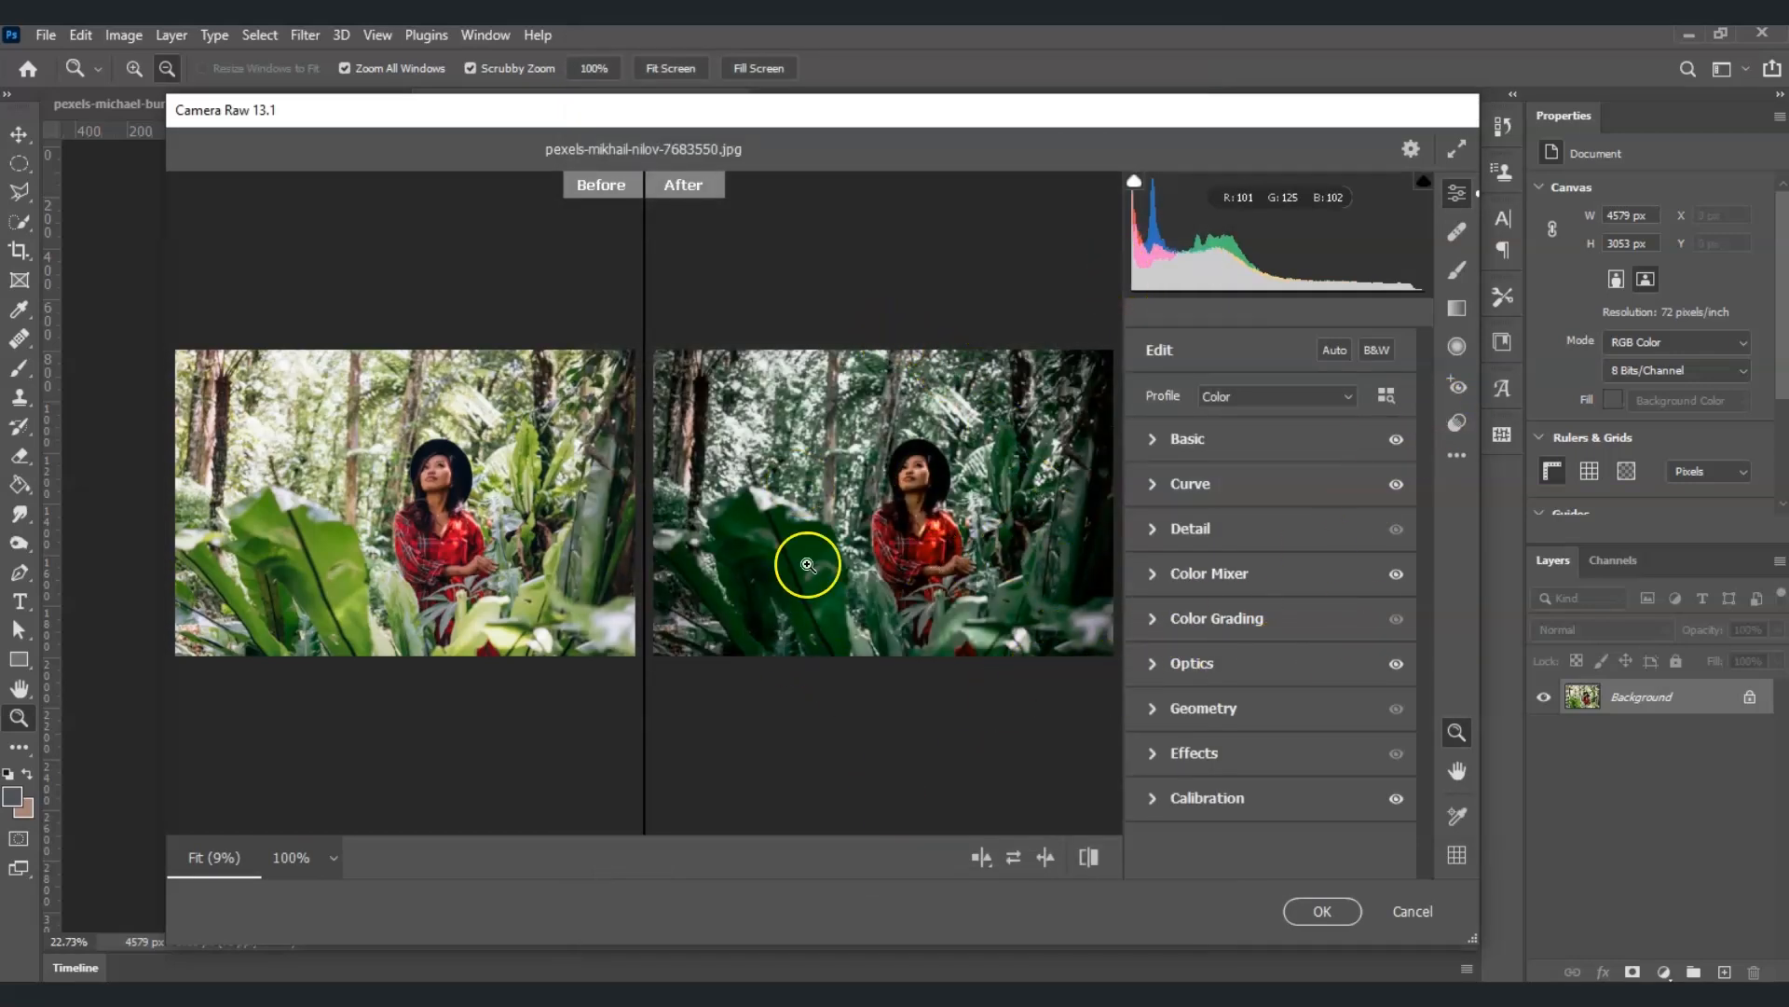
{"action": "left_click", "coordinate": [1323, 921]}
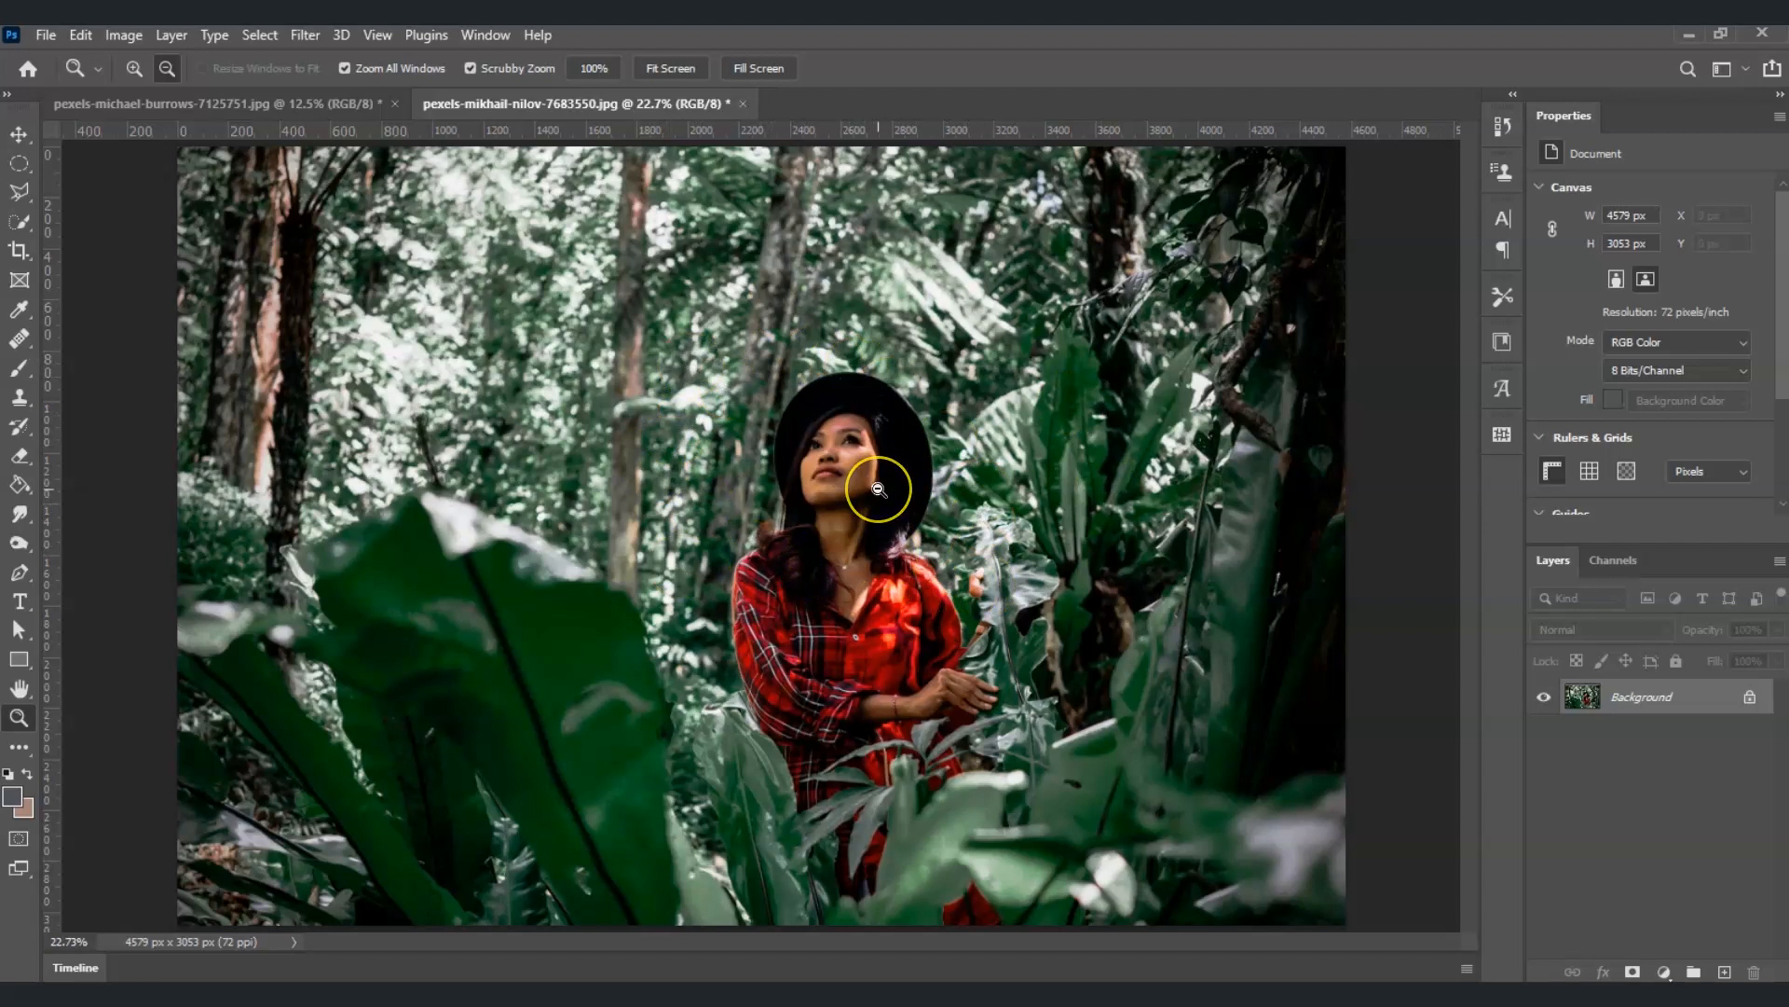
Step: Apply the user preset "Green moody color grade" to the photo of the berry picker through the Camera Raw filter
{"action": "left_click", "coordinate": [278, 98]}
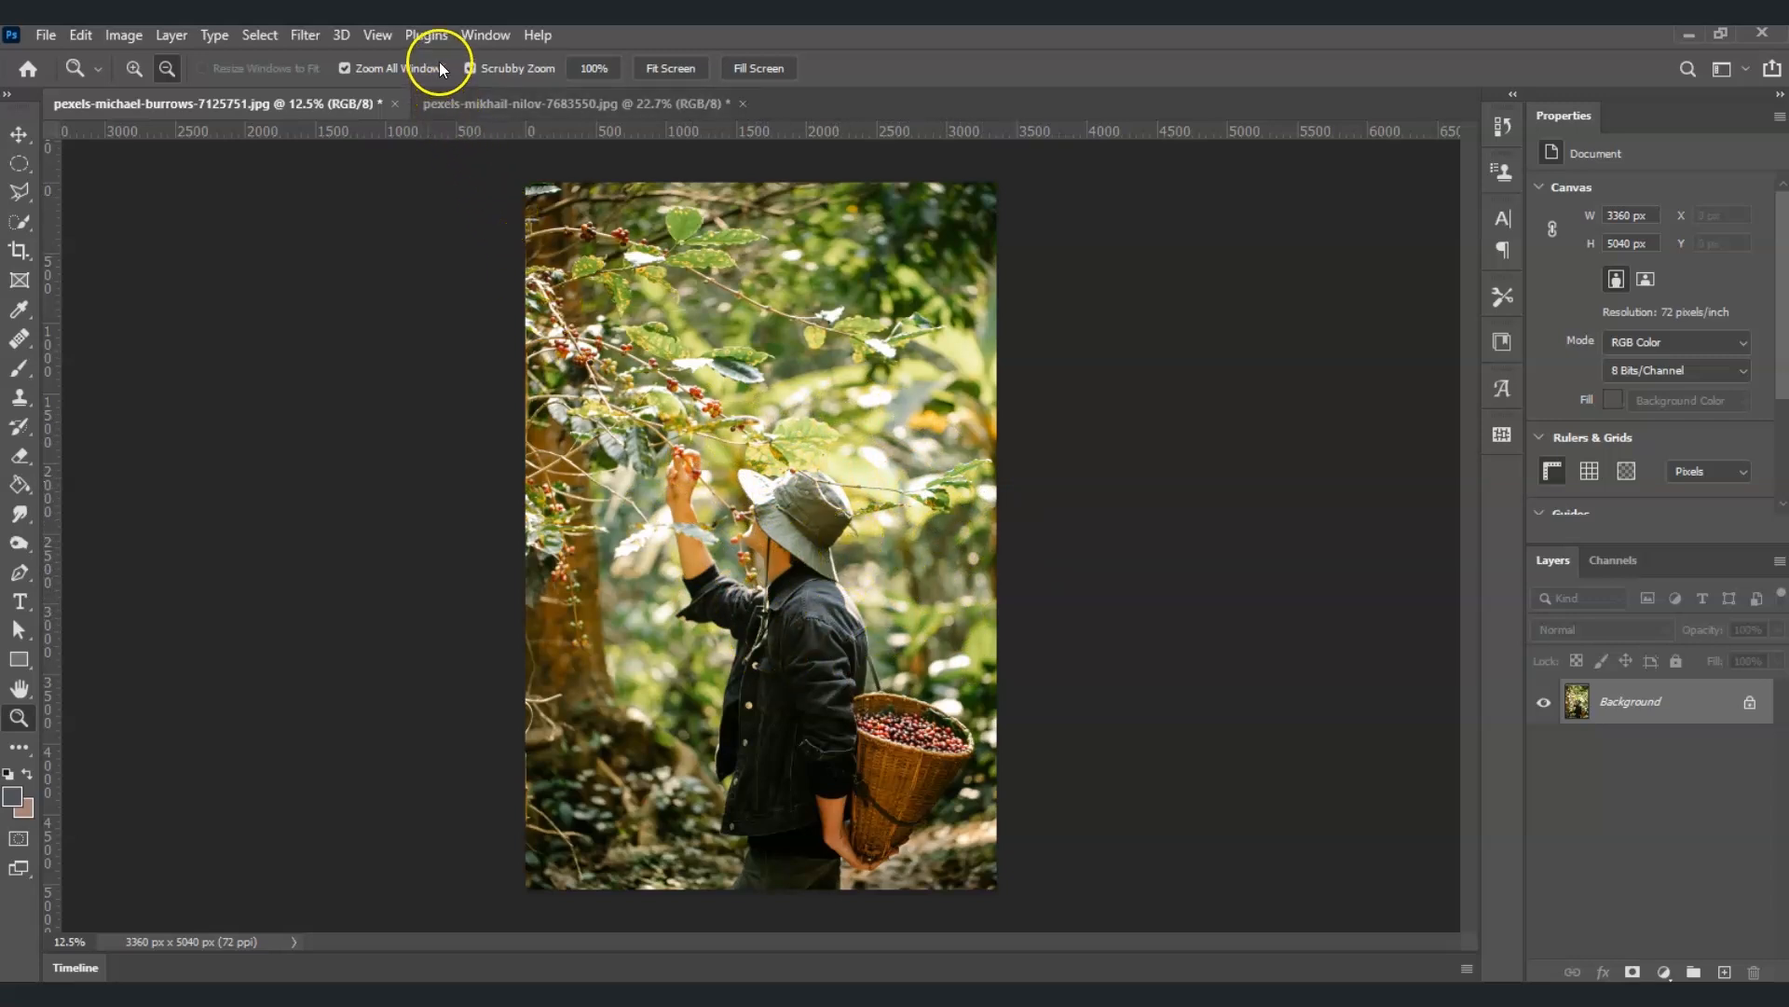
{"action": "left_click", "coordinate": [309, 37]}
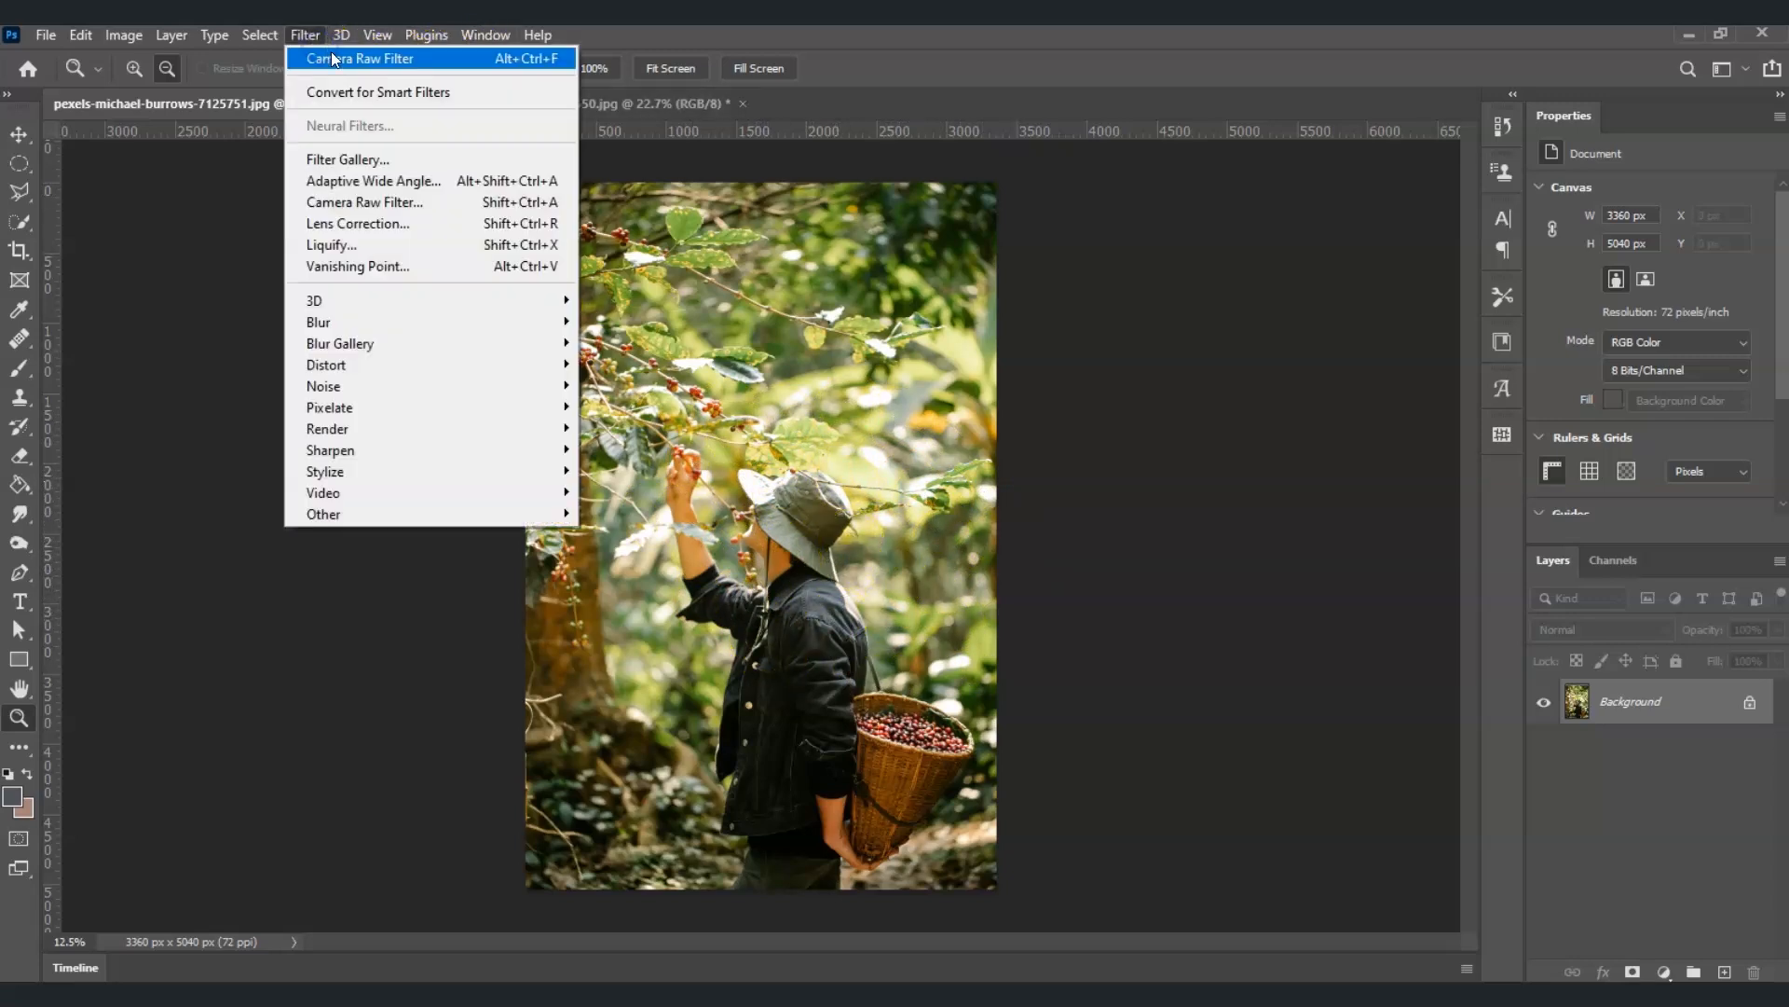
{"action": "left_click", "coordinate": [399, 203]}
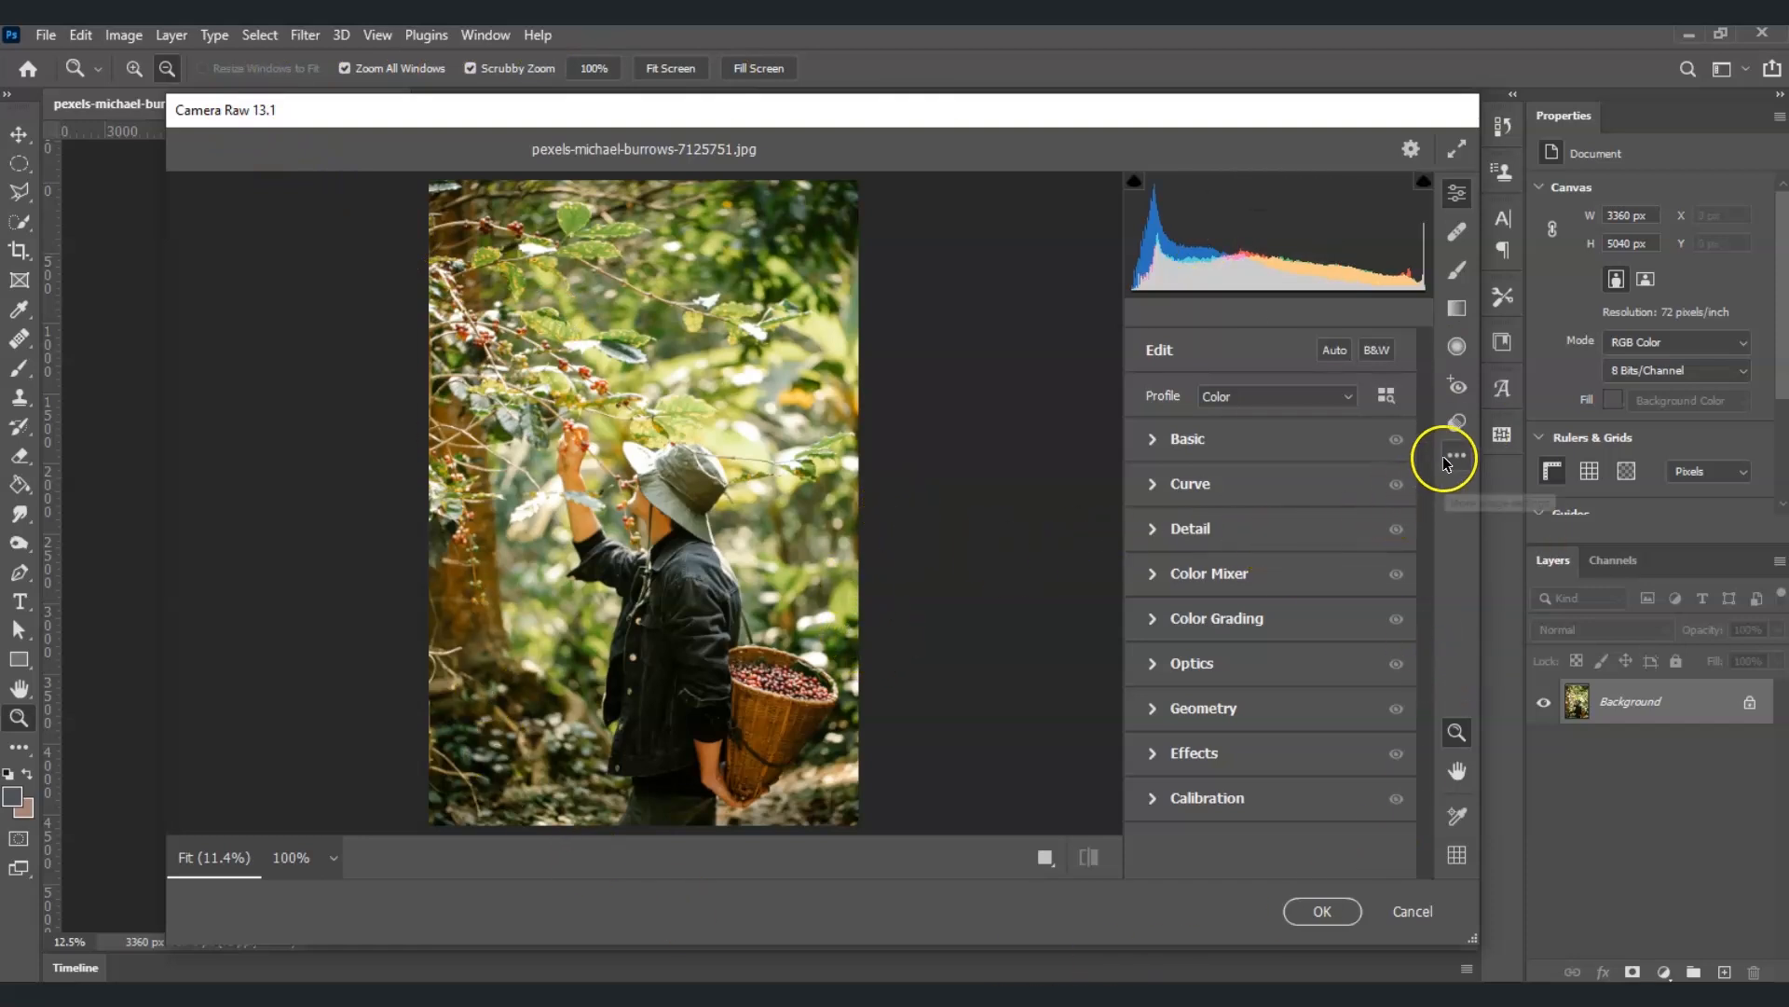
{"action": "left_click", "coordinate": [1458, 426]}
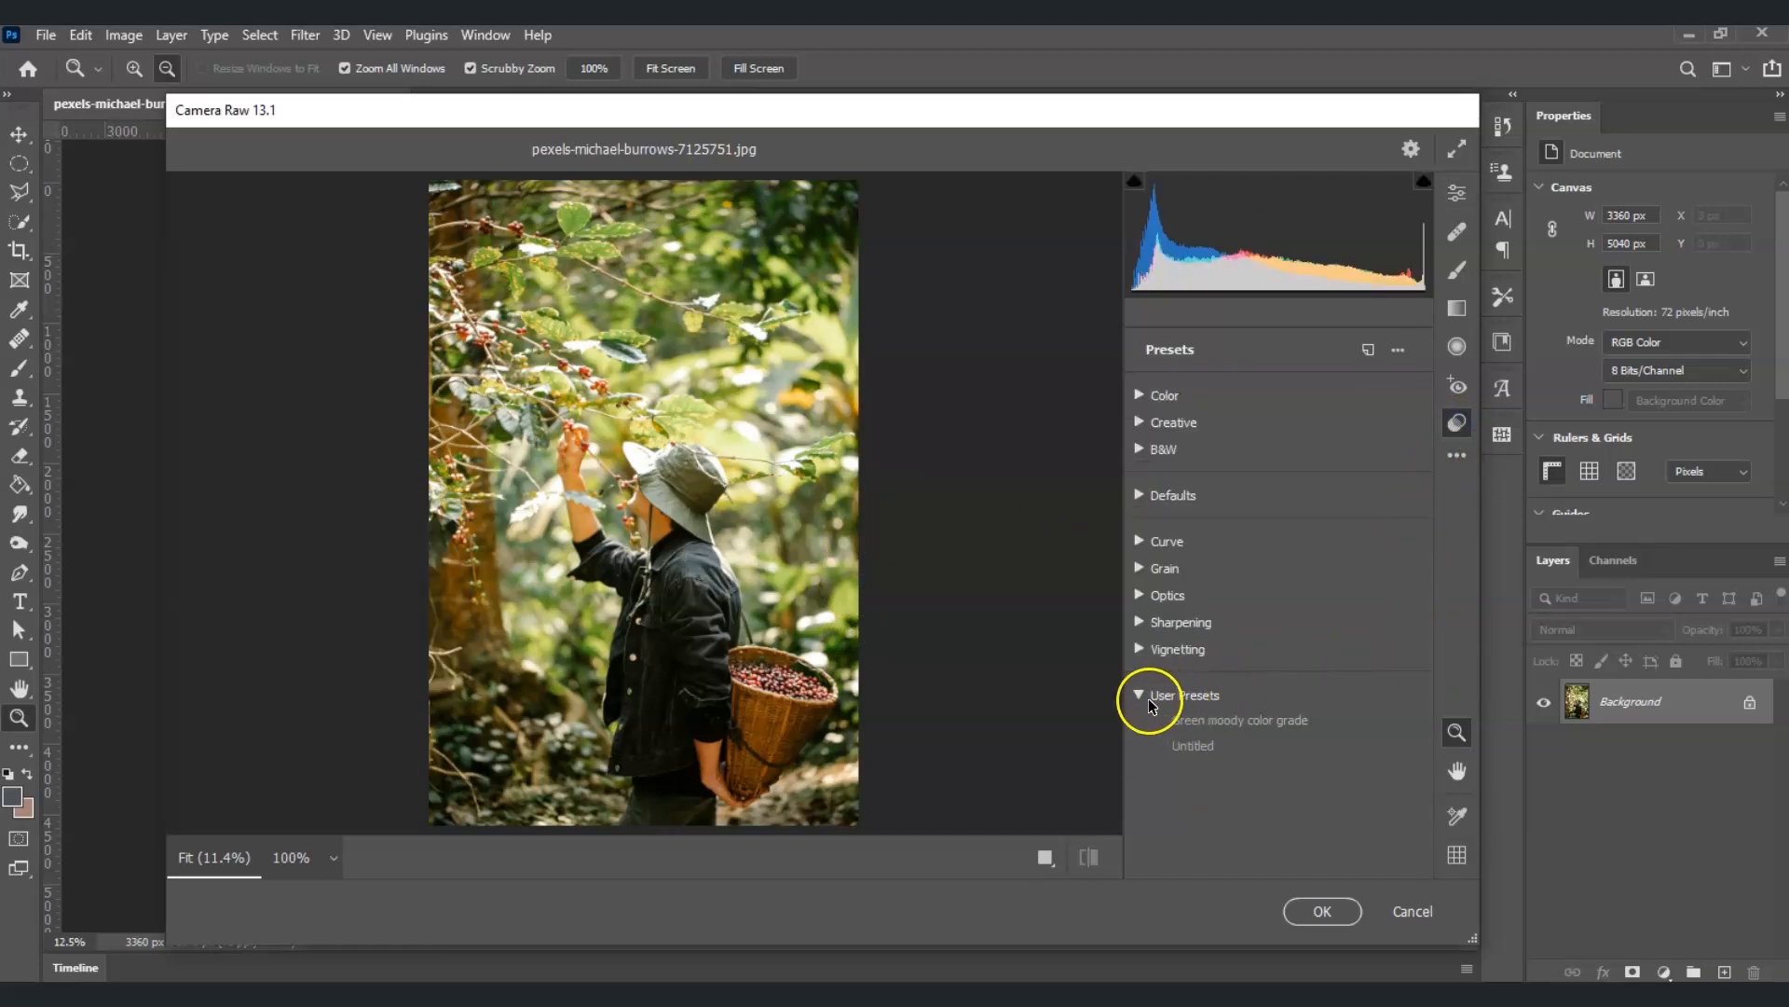
{"action": "left_click", "coordinate": [1191, 720]}
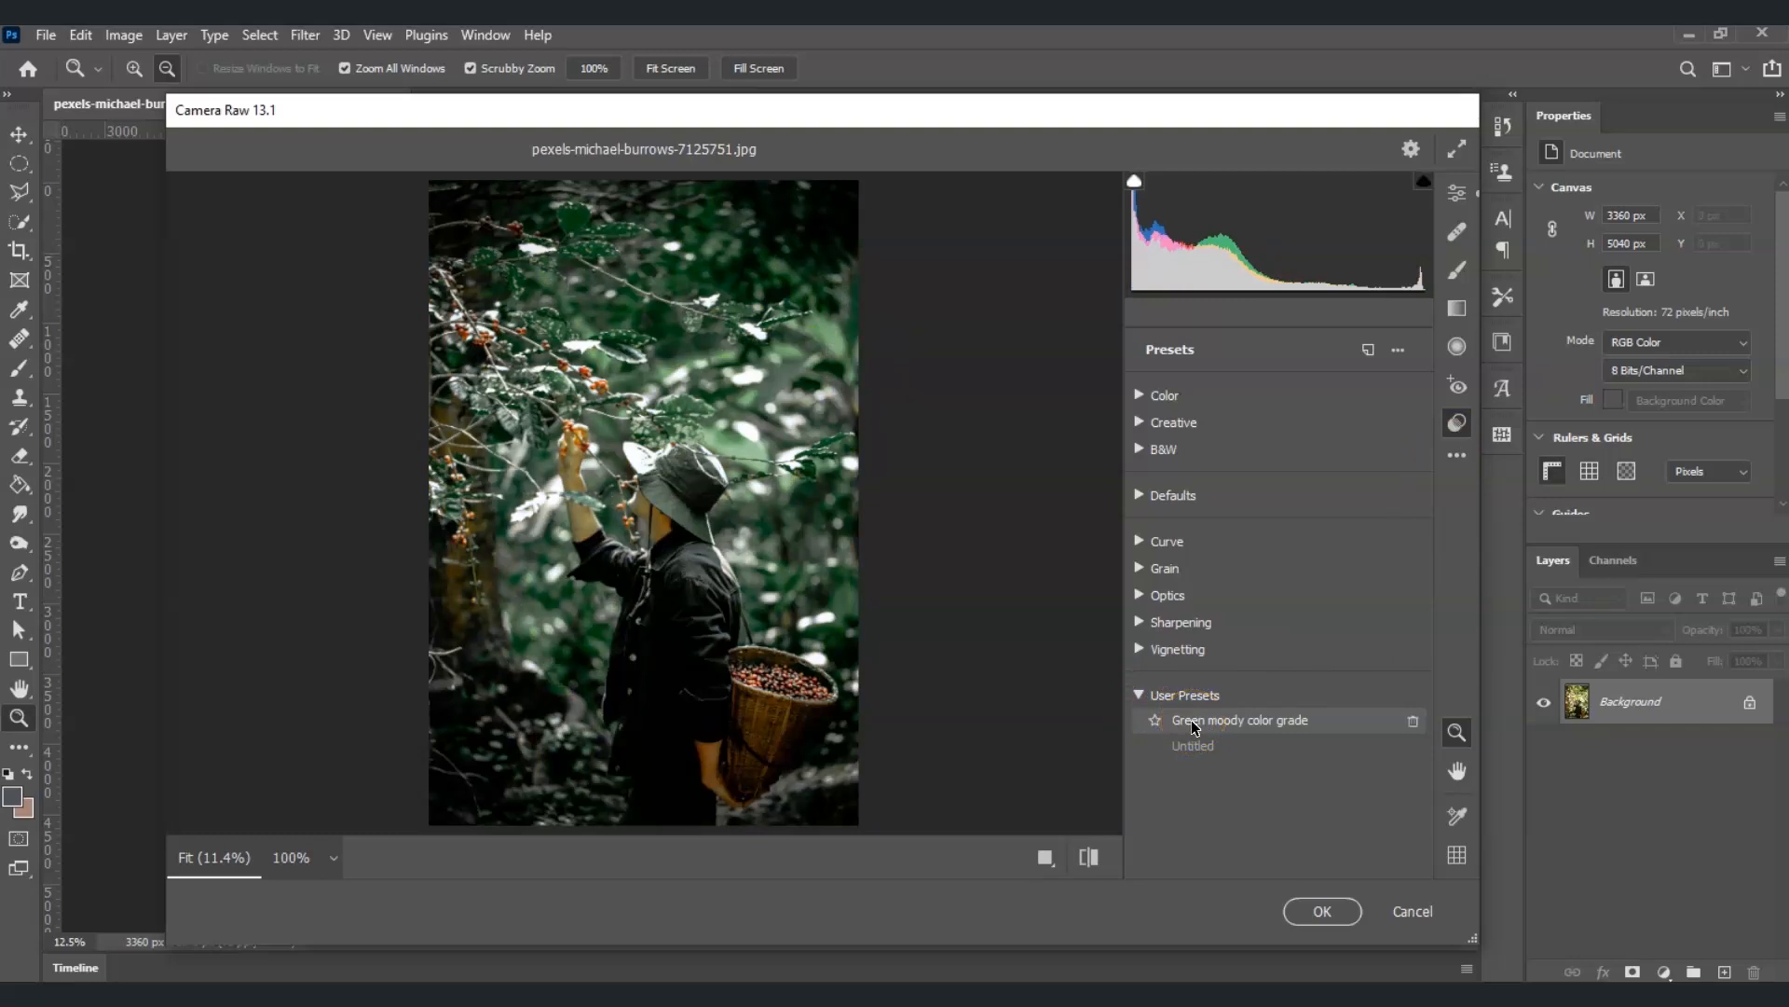
{"action": "left_click", "coordinate": [1324, 911]}
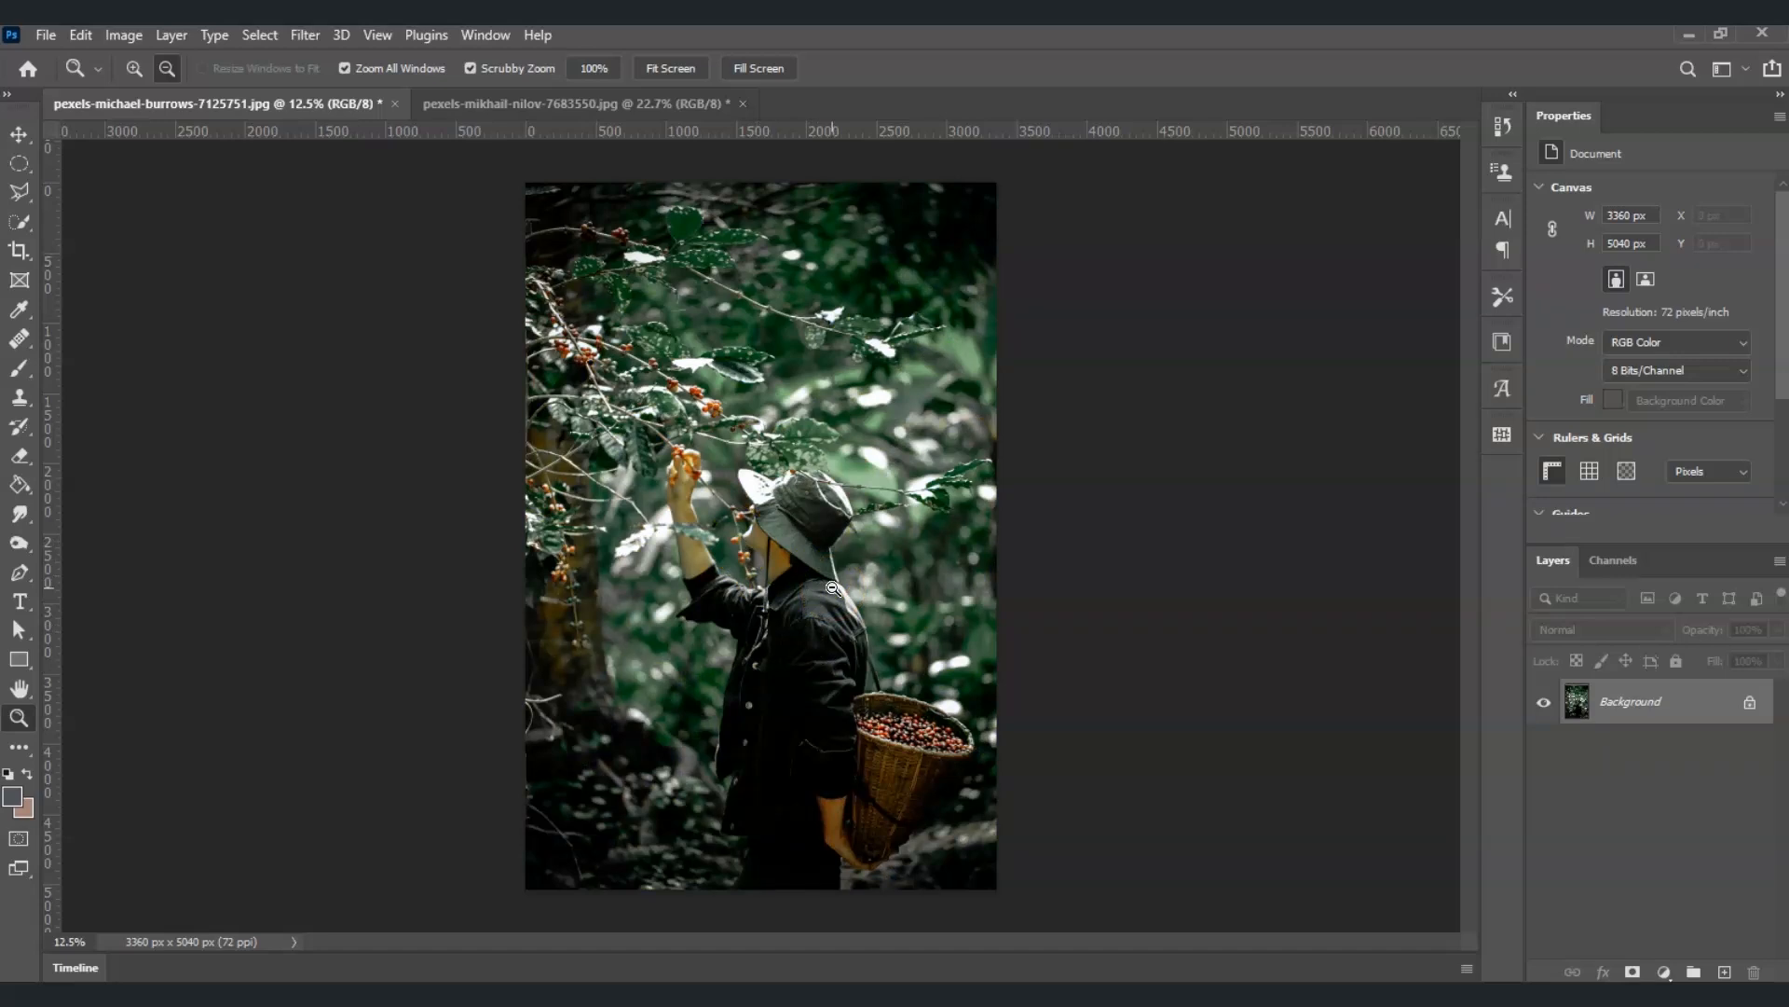
Step: Switch to the forest portrait document and reapply the last-used Camera Raw filter to it
{"action": "key", "text": "ctrl+Tab"}
{"action": "left_click", "coordinate": [305, 34]}
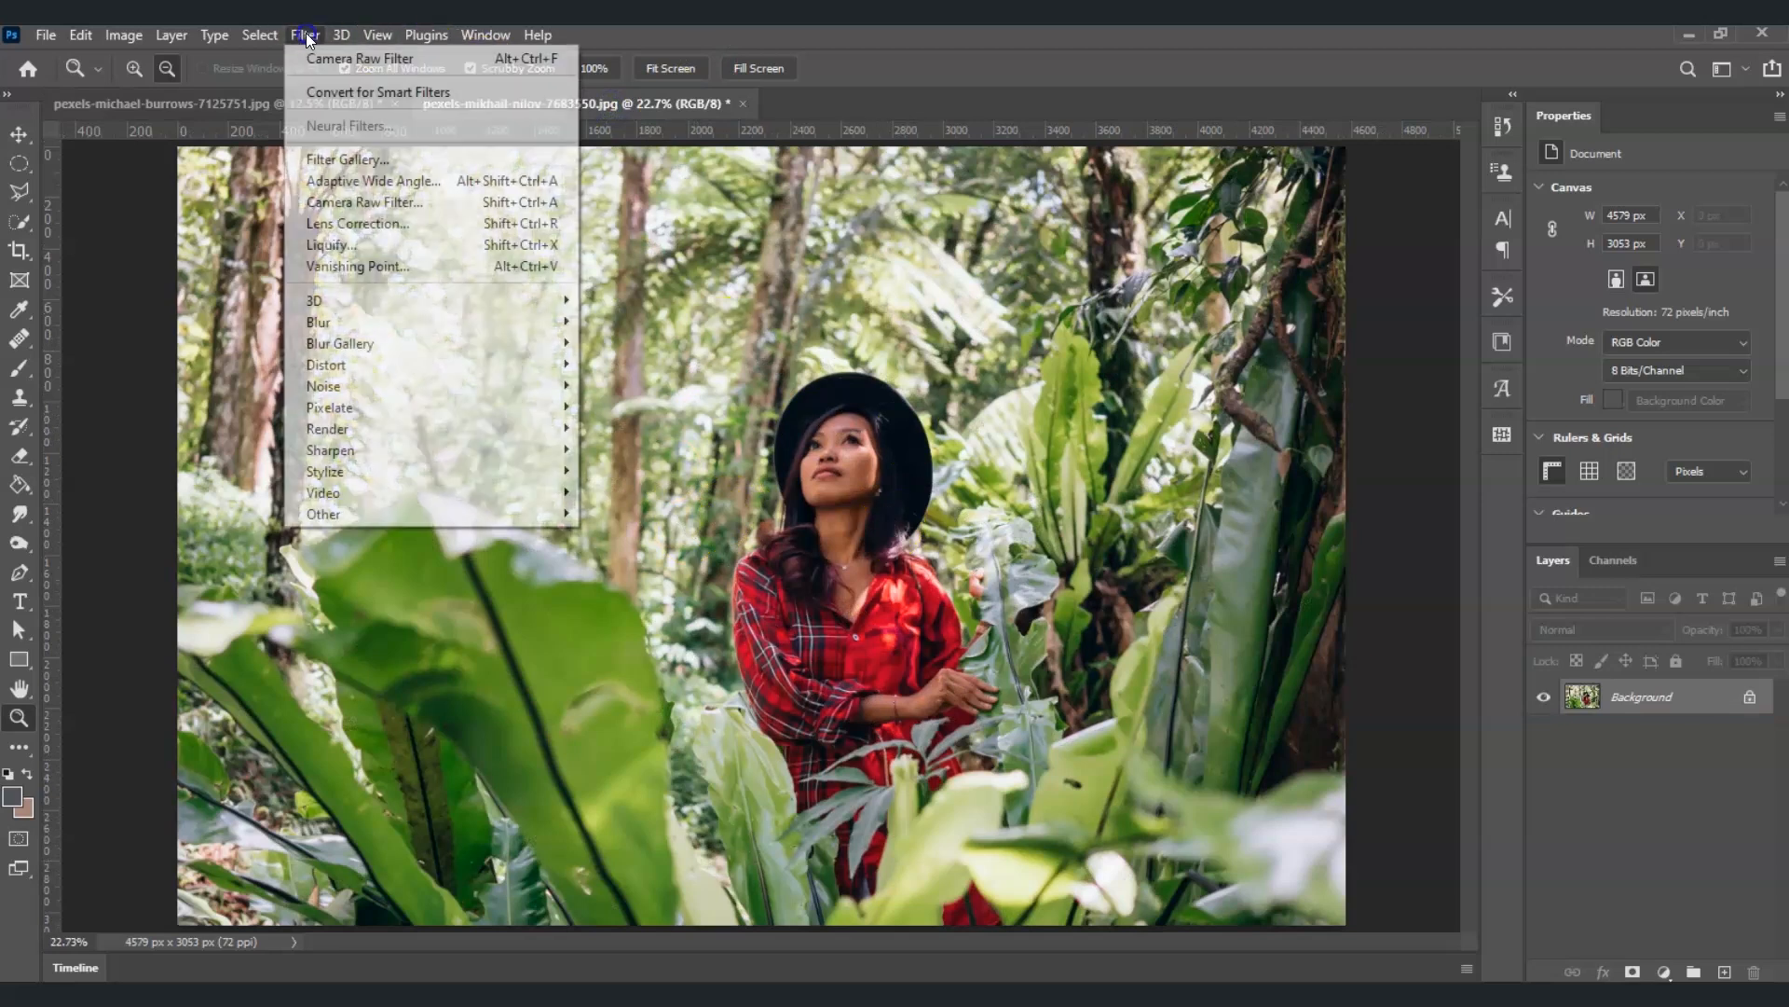
{"action": "left_click", "coordinate": [359, 58]}
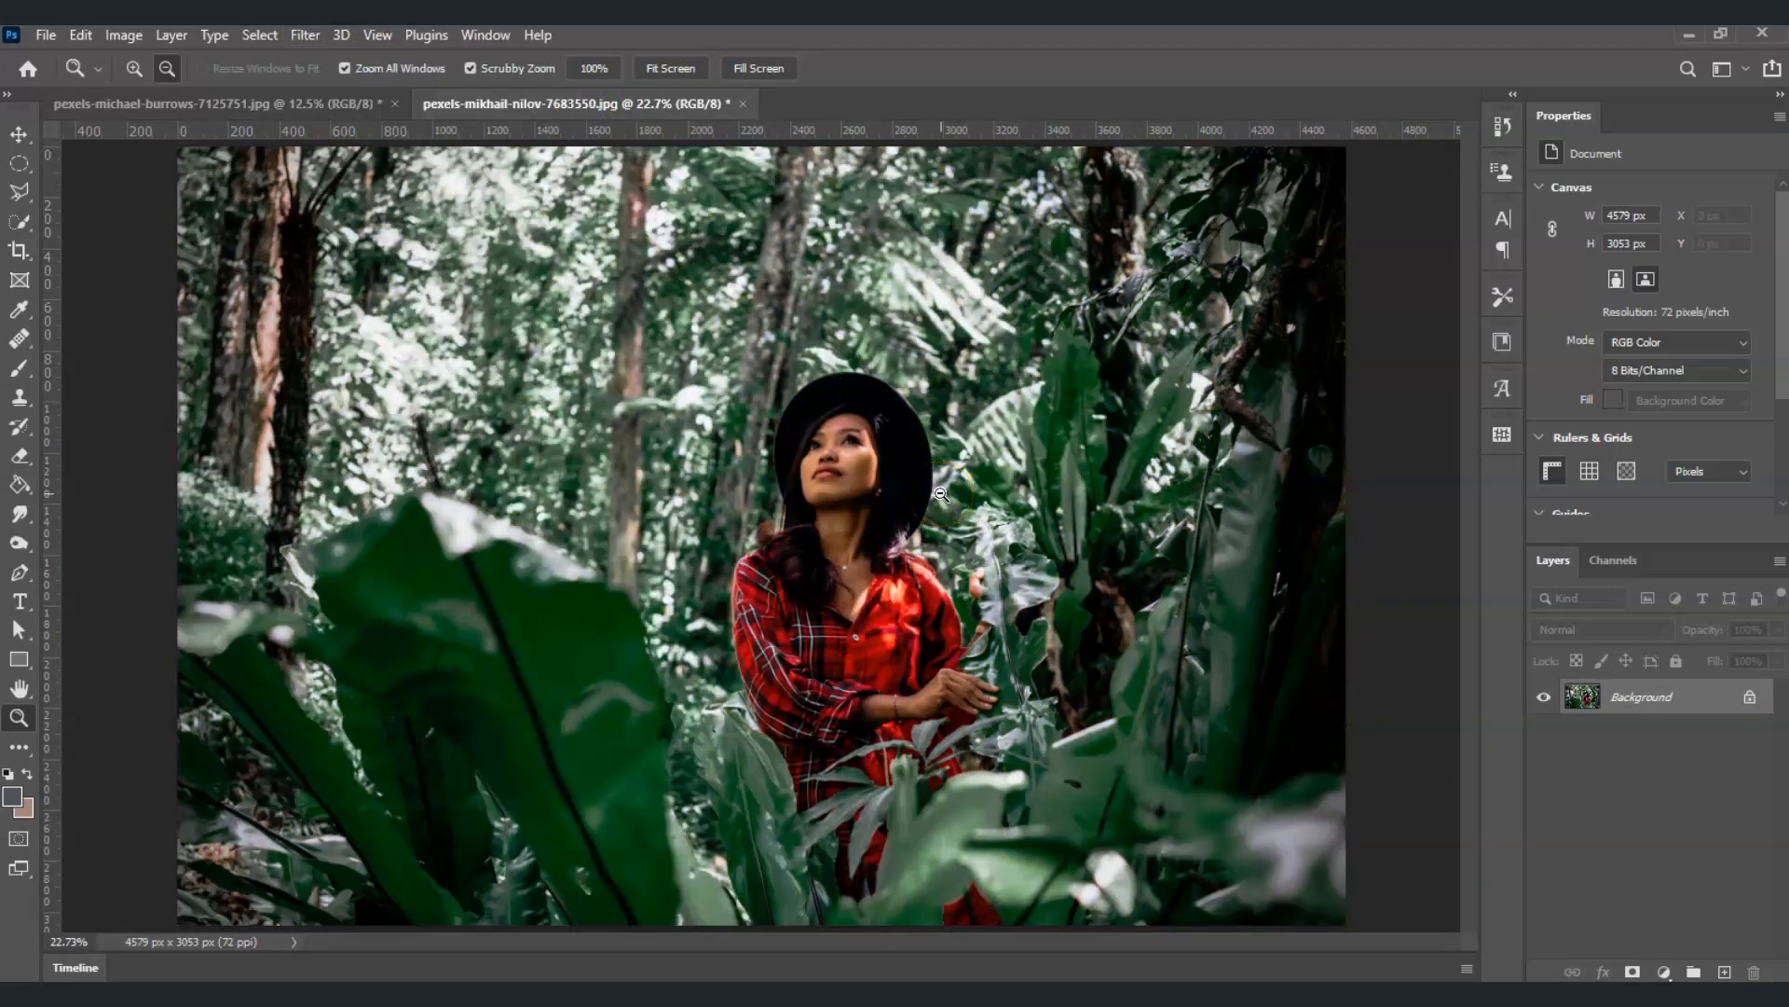